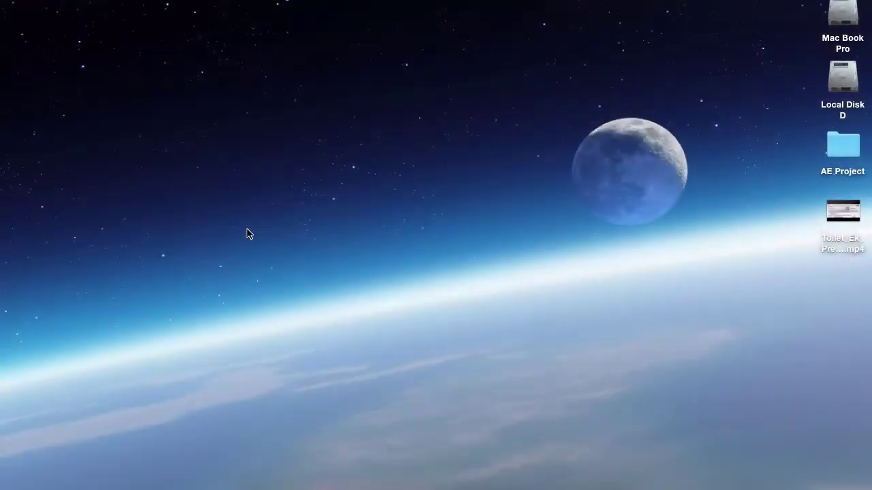
# Create a 1920×1080, 30 fps, ten-second composition named Color Logo.
pyautogui.click(570, 472)
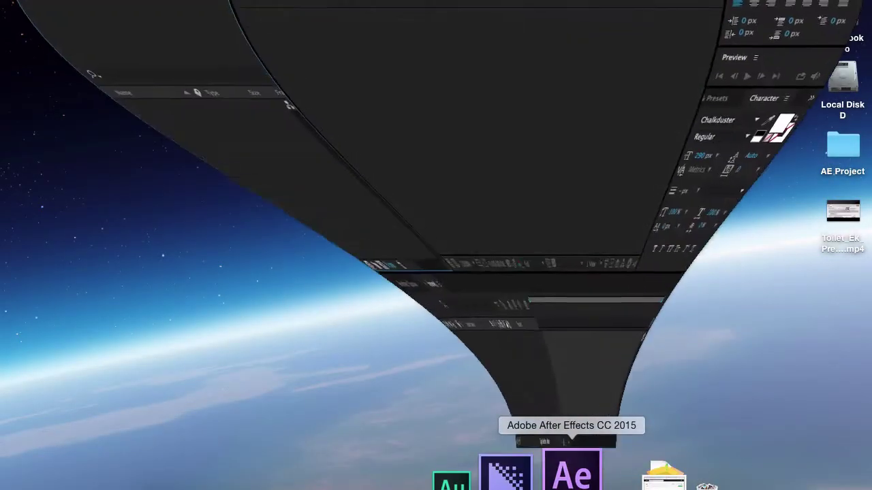
pyautogui.click(9, 309)
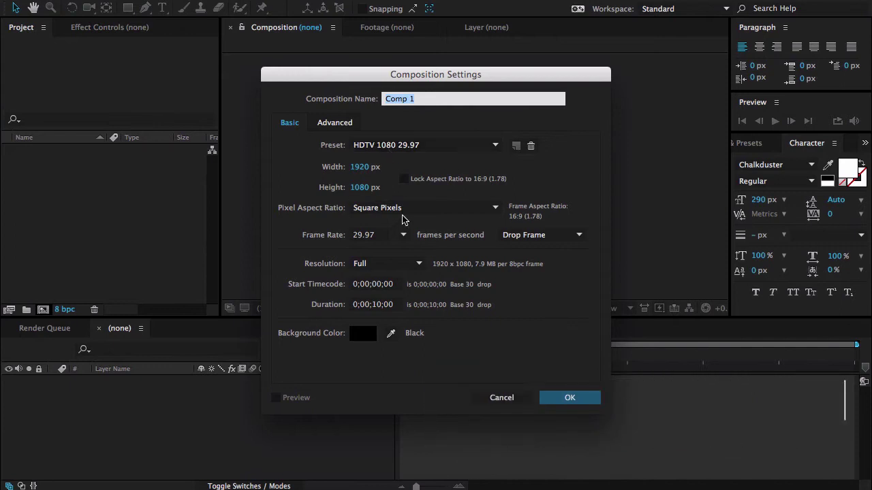
pyautogui.click(404, 236)
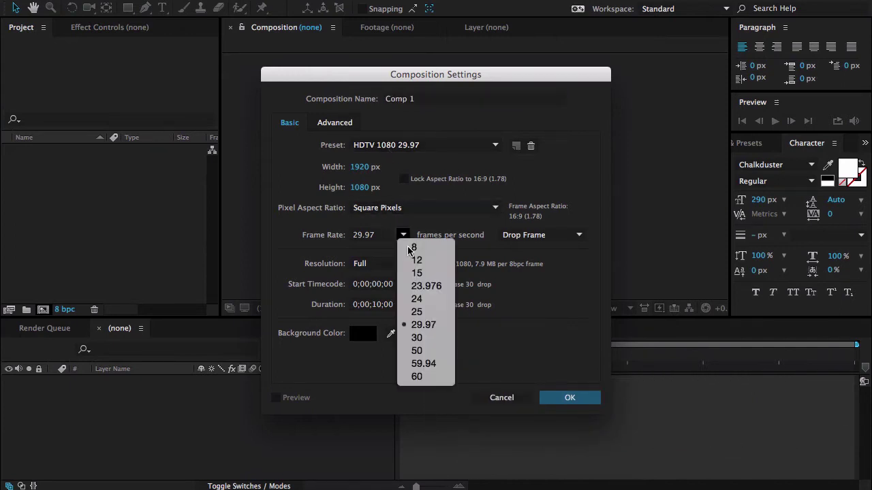
pyautogui.click(412, 343)
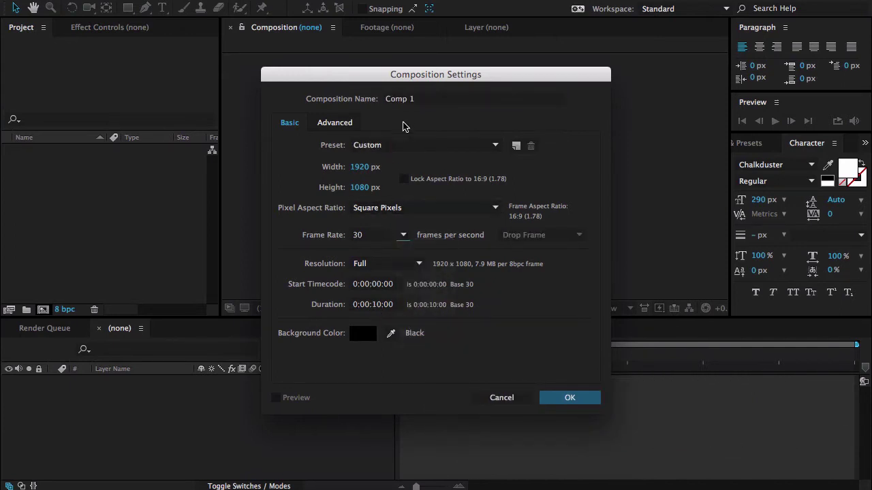
pyautogui.click(419, 100)
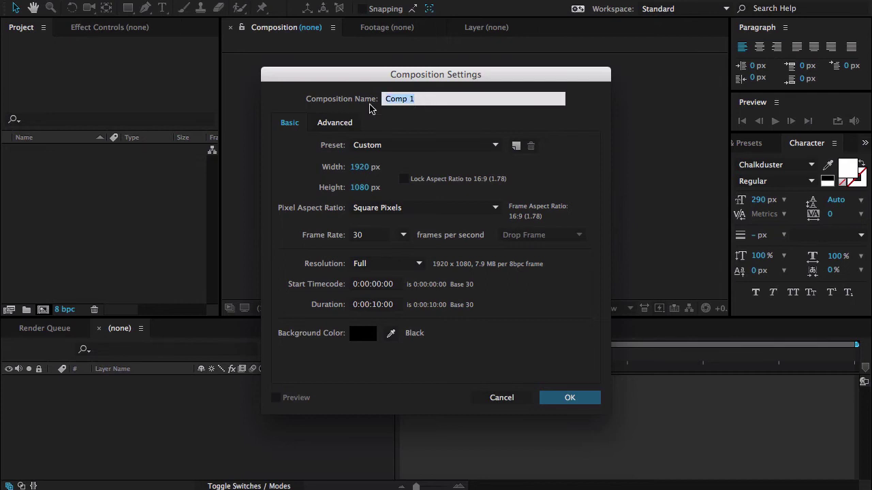
pyautogui.write('C')
pyautogui.click(542, 395)
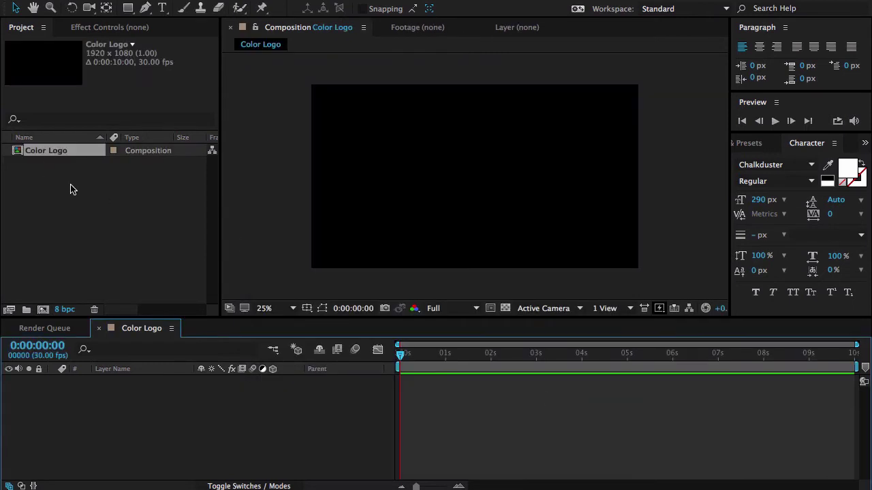
# Import fiverr-logo.png from the Webinar folder and turn on the transparency grid.
pyautogui.click(72, 189)
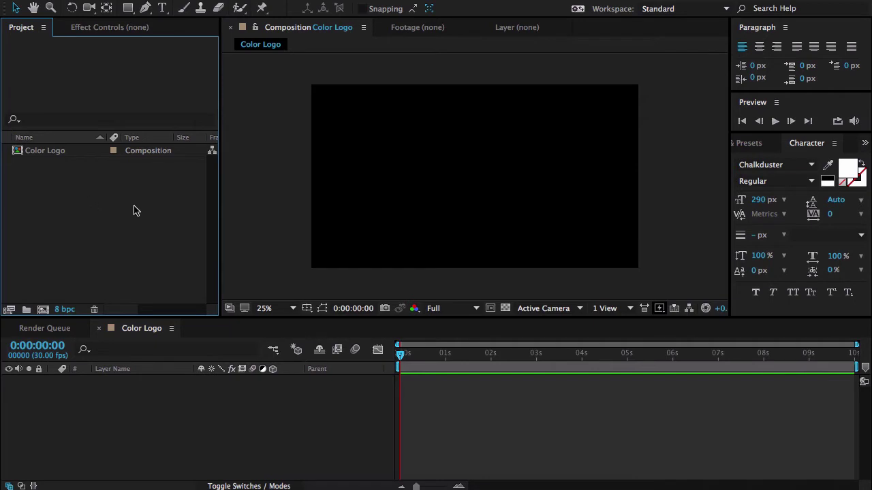
pyautogui.doubleClick(99, 208)
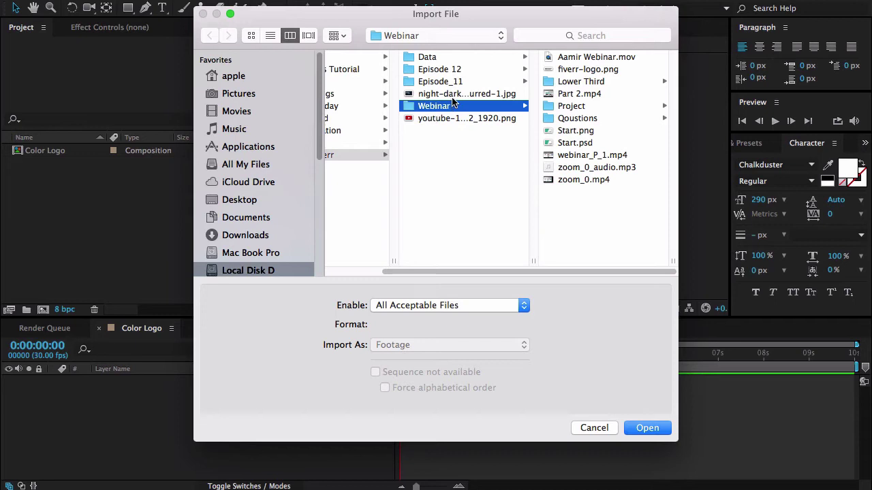
pyautogui.click(588, 70)
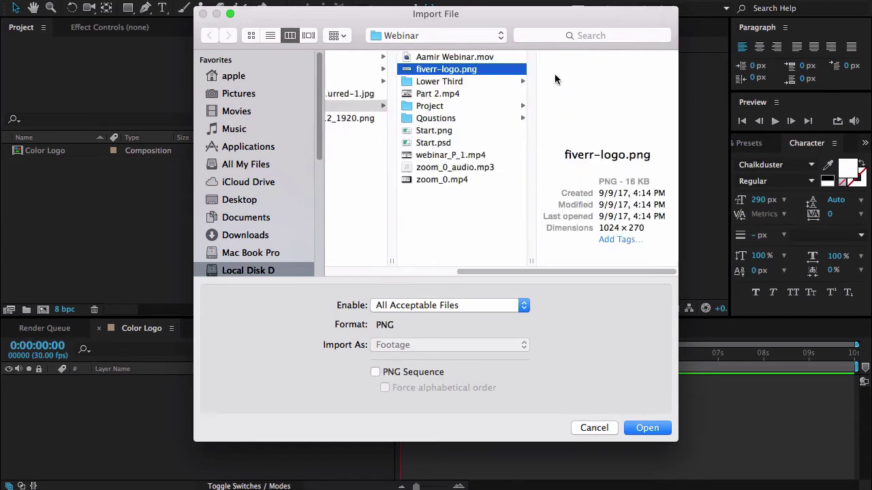
pyautogui.click(632, 429)
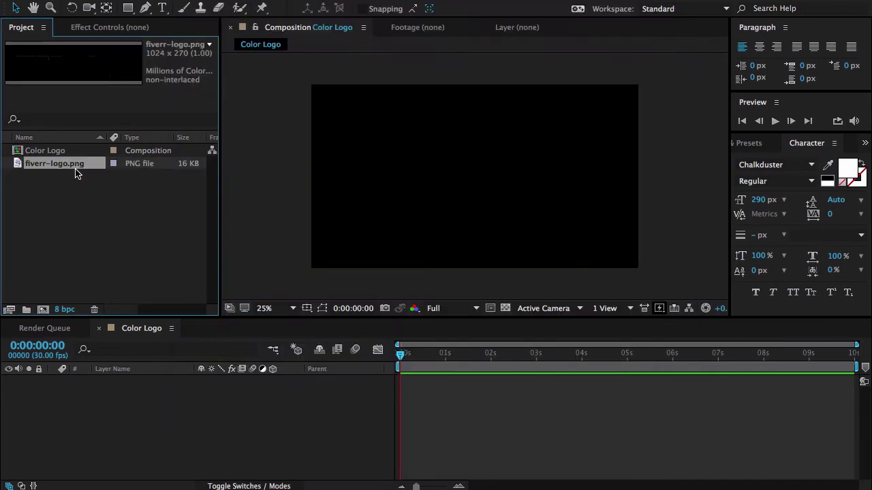
pyautogui.click(504, 308)
# Place fiverr-logo.png in Color Logo and set its scale to 120%.
pyautogui.moveTo(38, 171); pyautogui.dragTo(470, 179)
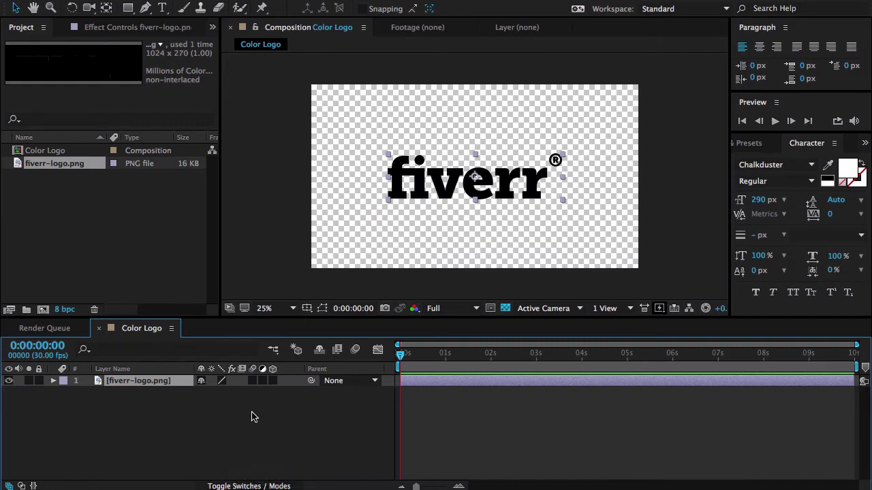
pyautogui.press('s')
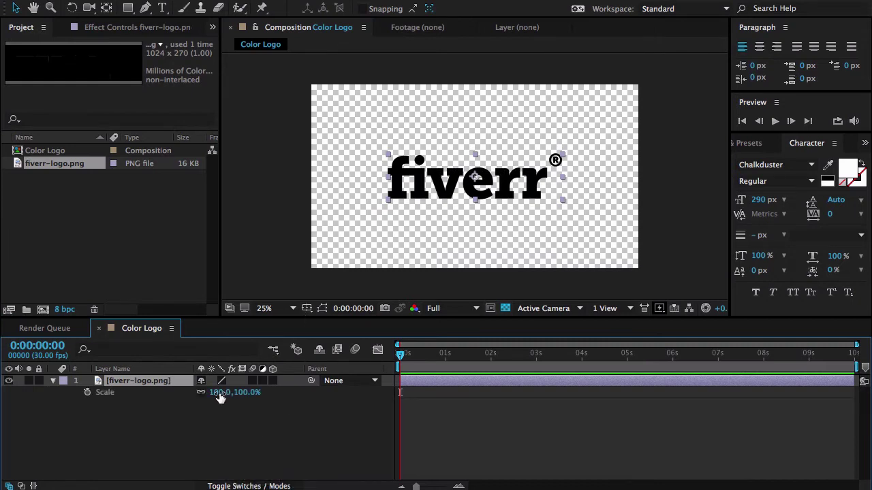
pyautogui.moveTo(219, 392); pyautogui.dragTo(220, 395)
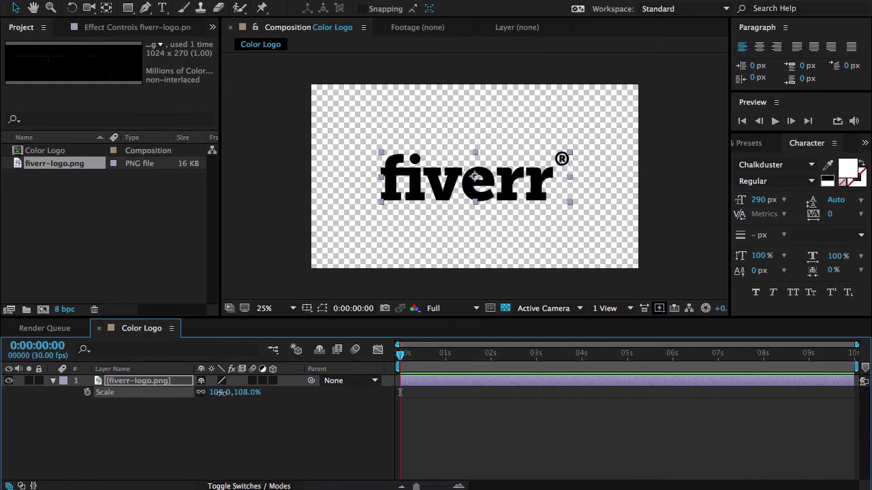
pyautogui.click(221, 395)
pyautogui.write('120')
pyautogui.press('Return')
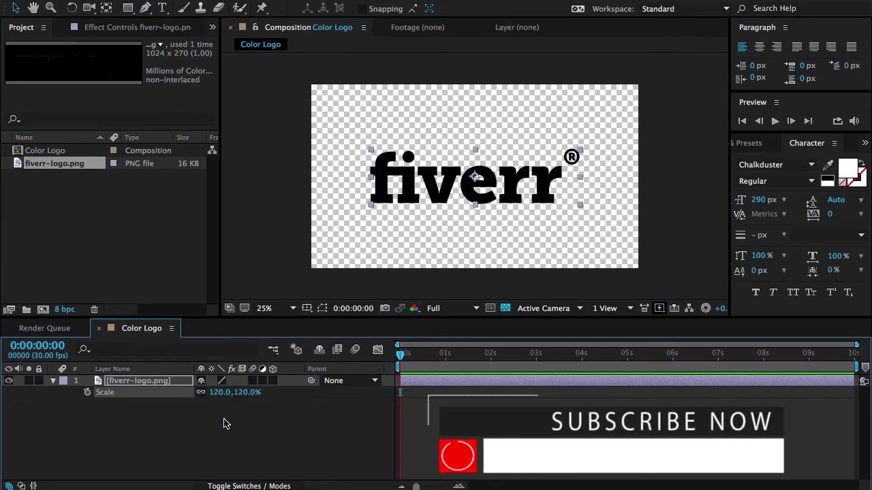
pyautogui.click(224, 423)
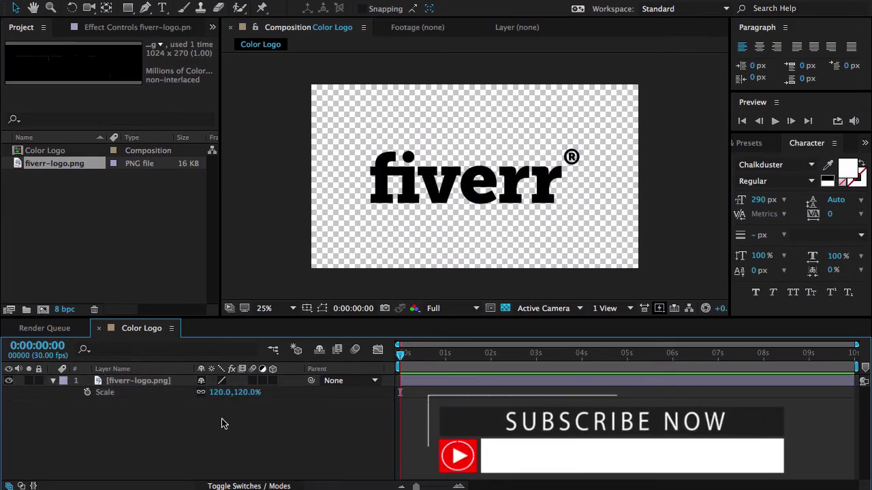
pyautogui.click(53, 381)
# Pre-compose the logo layer into a new composition named Logo.
pyautogui.click(117, 387)
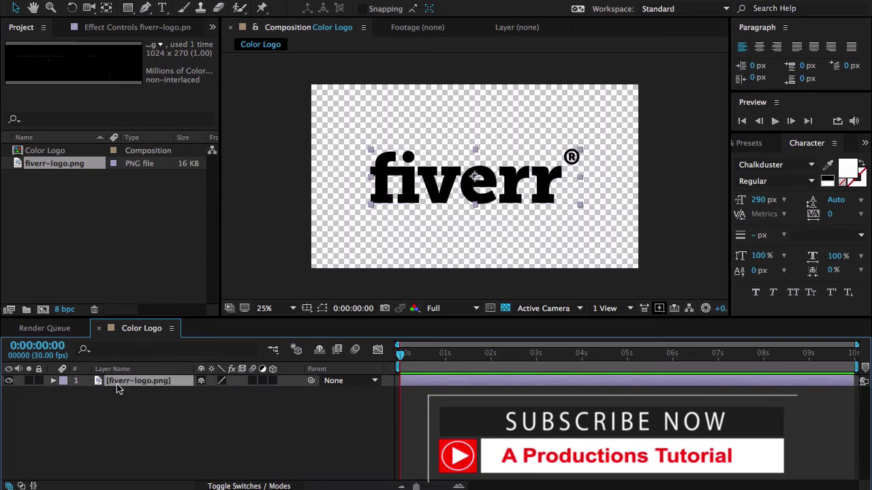
pyautogui.rightClick(118, 386)
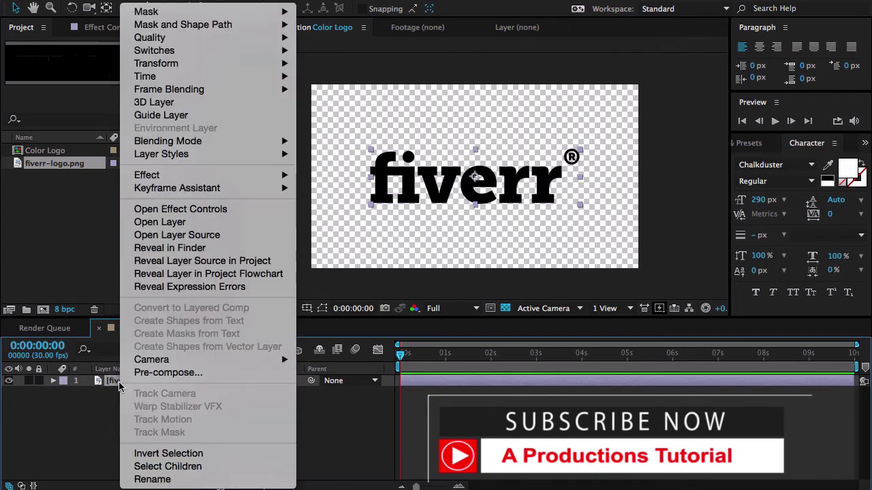
pyautogui.click(151, 374)
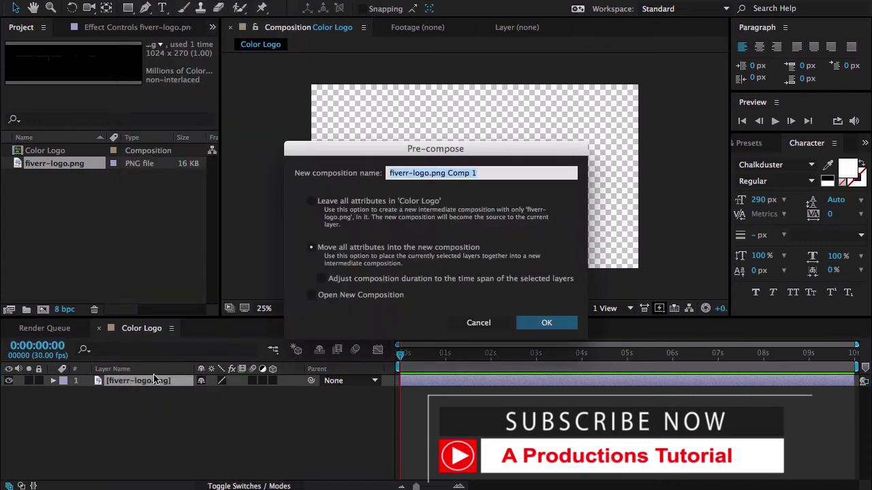
pyautogui.write('Logo')
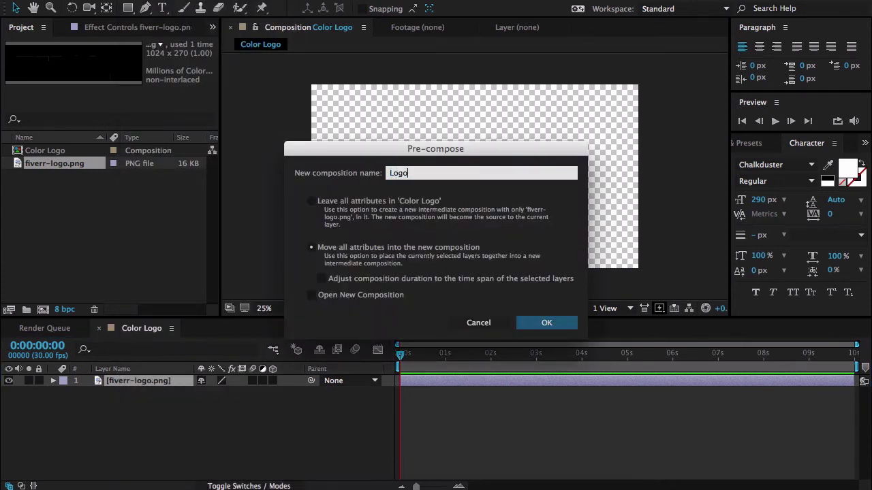
pyautogui.press('Return')
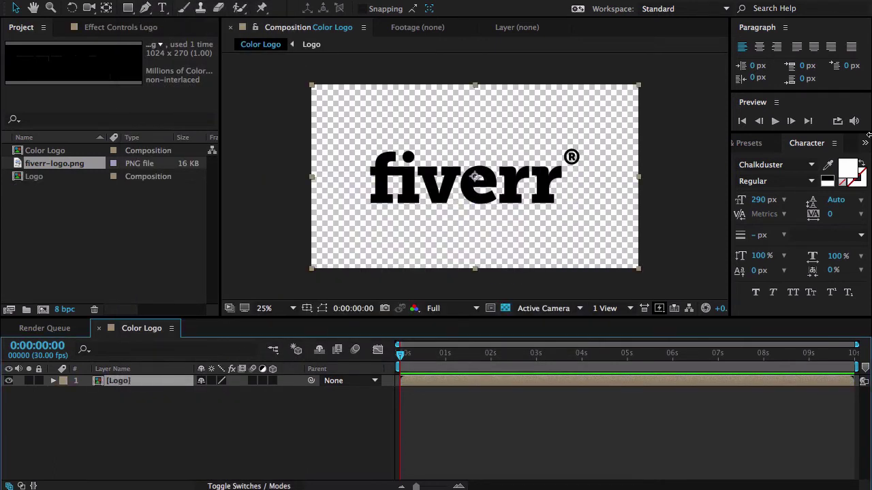
pyautogui.click(743, 144)
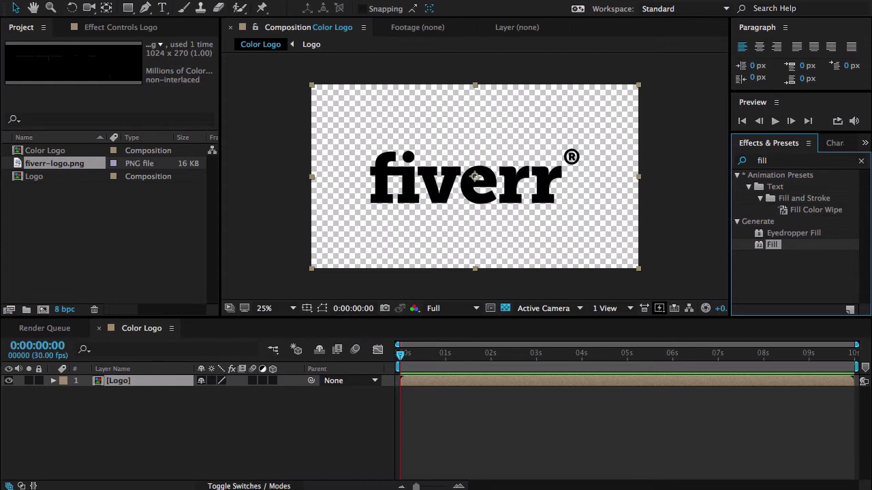
# Search Effects & Presets for 'fill' and apply Fill to the Logo layer, turning it red.
pyautogui.click(425, 1)
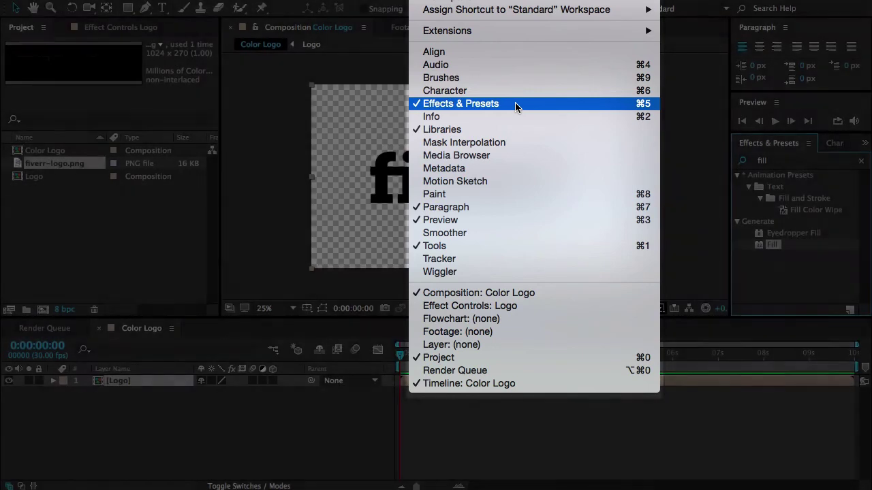
pyautogui.click(780, 161)
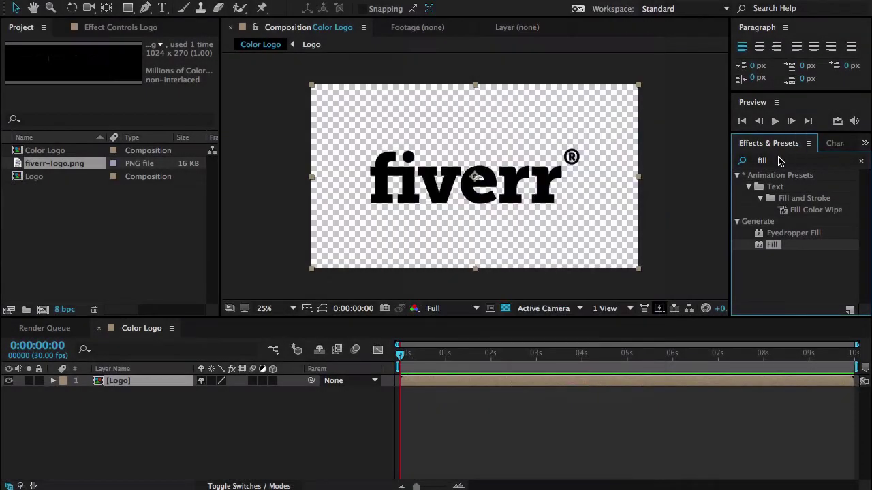
pyautogui.click(780, 162)
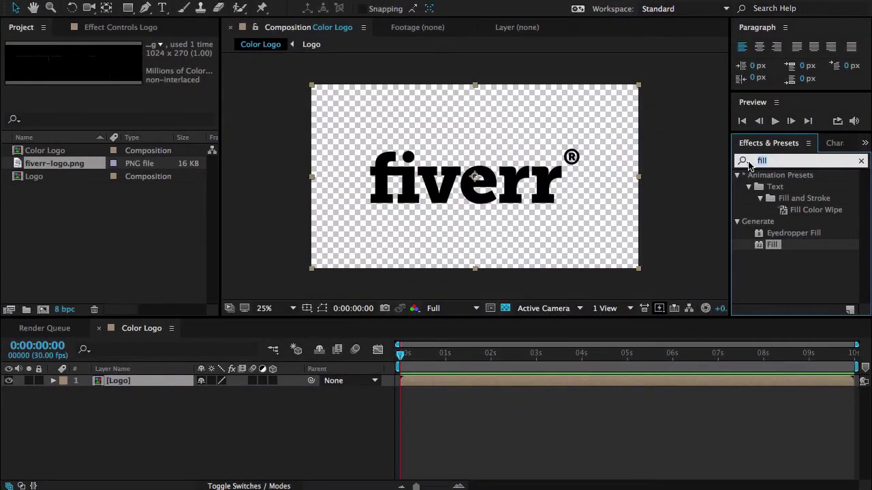
pyautogui.click(748, 165)
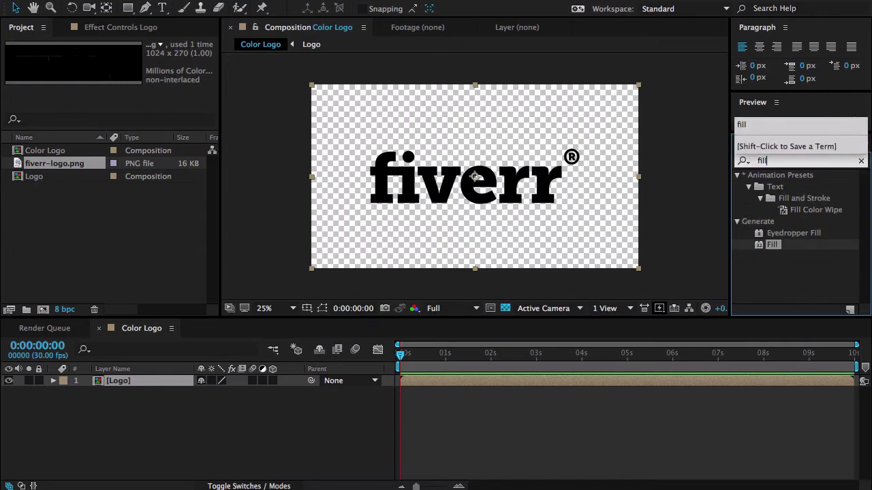
pyautogui.moveTo(770, 245); pyautogui.dragTo(521, 195)
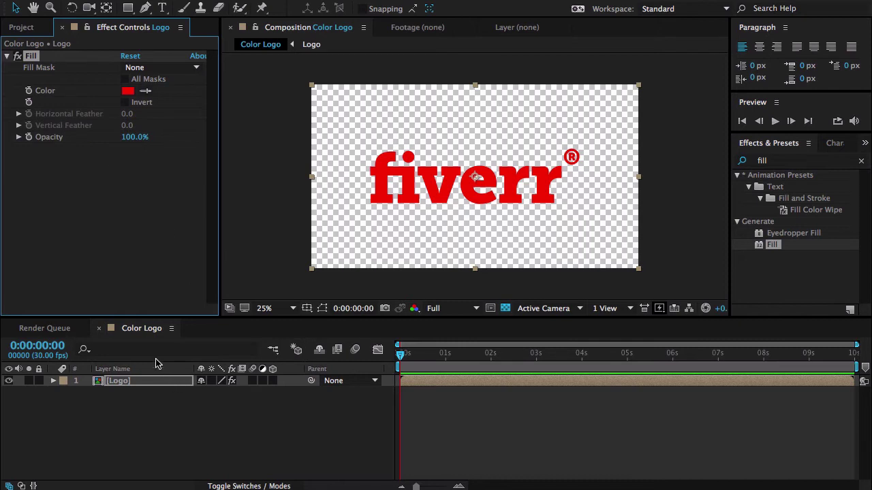
pyautogui.click(164, 412)
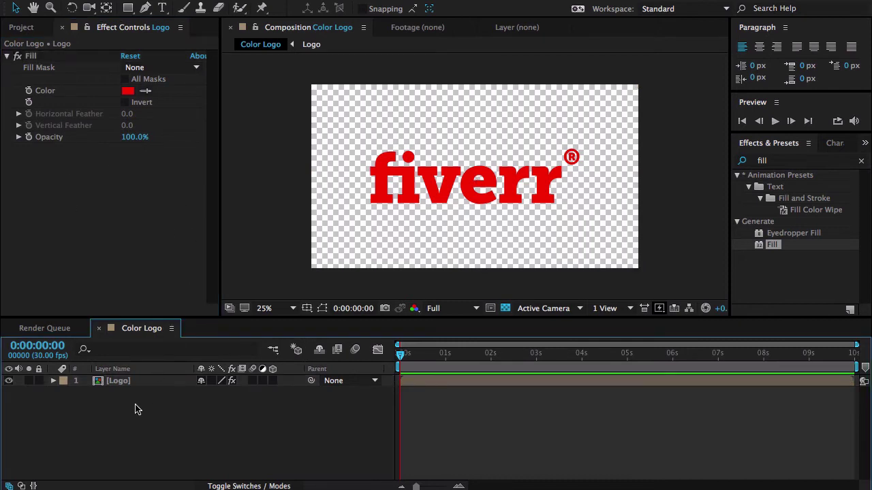
# Add an adjustment layer named Color above the Logo layer.
pyautogui.rightClick(135, 405)
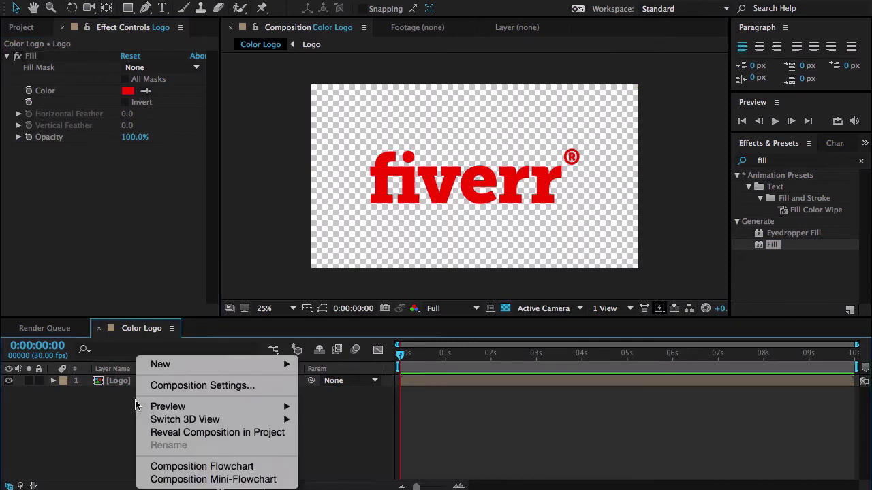
pyautogui.moveTo(194, 367)
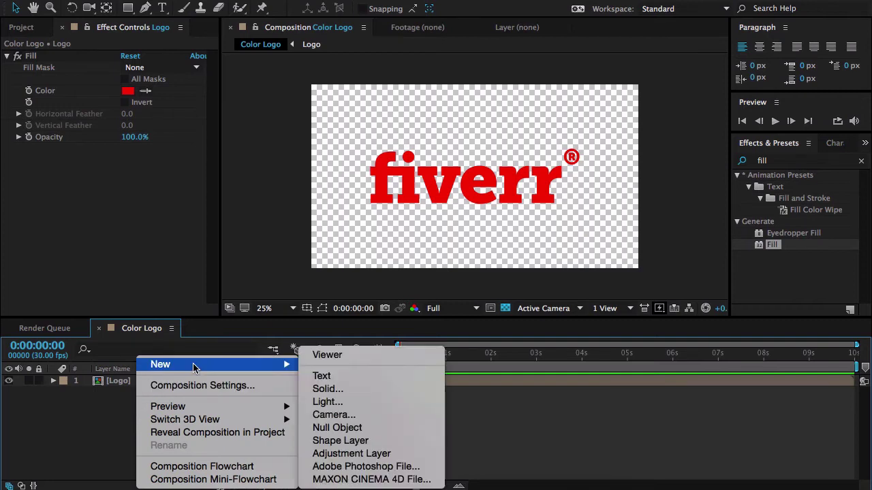
pyautogui.click(371, 455)
pyautogui.press('Return')
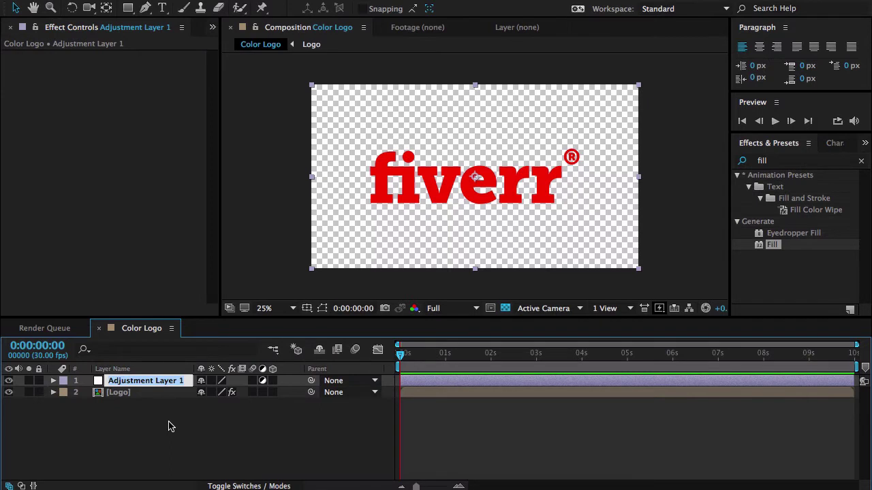
pyautogui.write('Color')
pyautogui.press('Return')
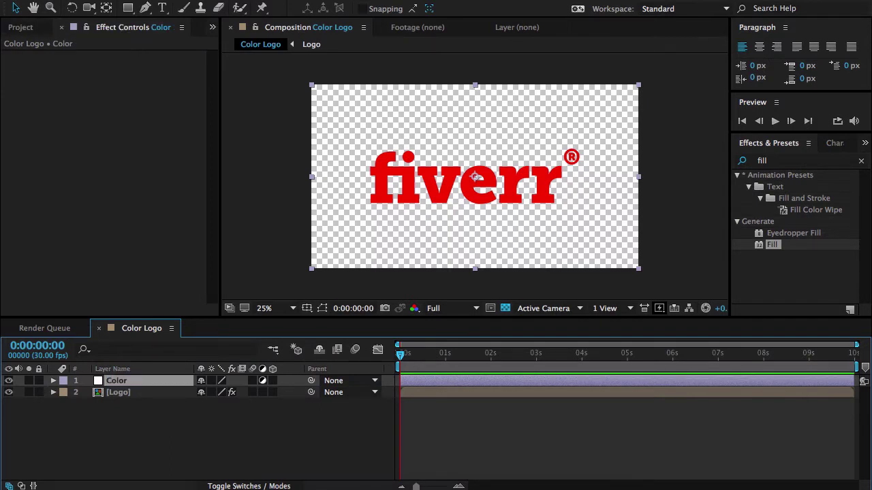
# Apply the Fill effect to the Color layer and hide the layer.
pyautogui.moveTo(763, 250); pyautogui.dragTo(125, 381)
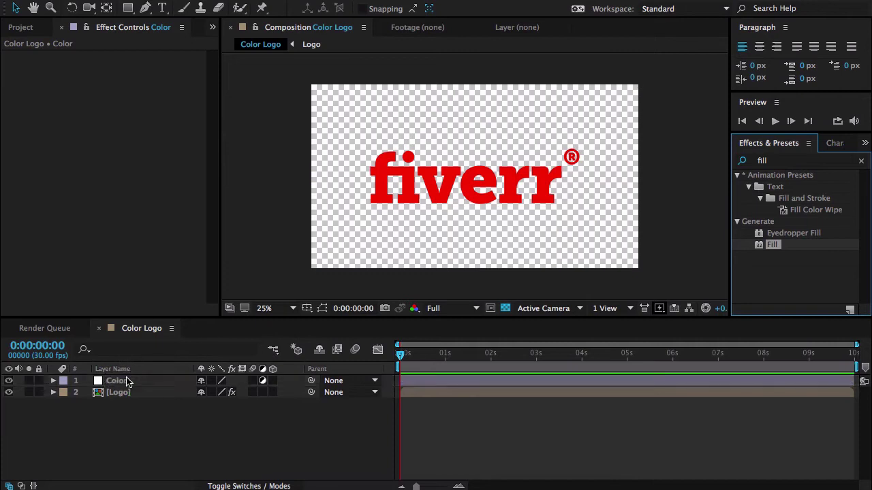
pyautogui.click(8, 382)
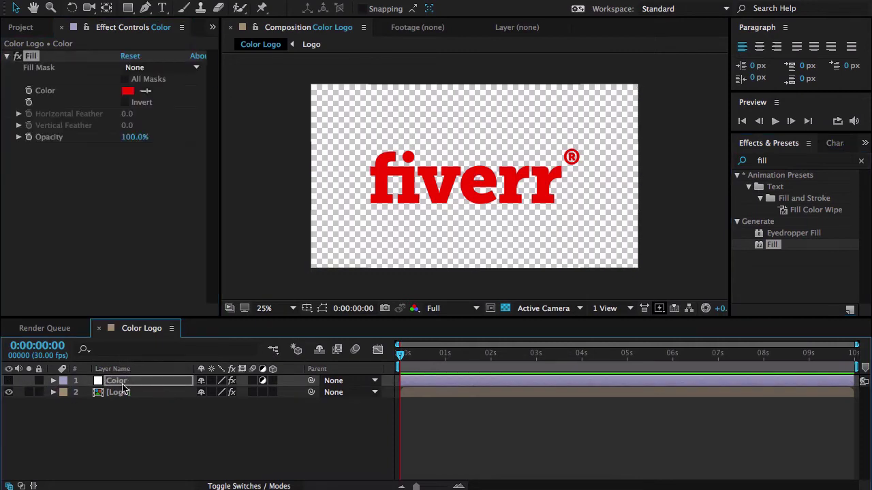
pyautogui.press('Return')
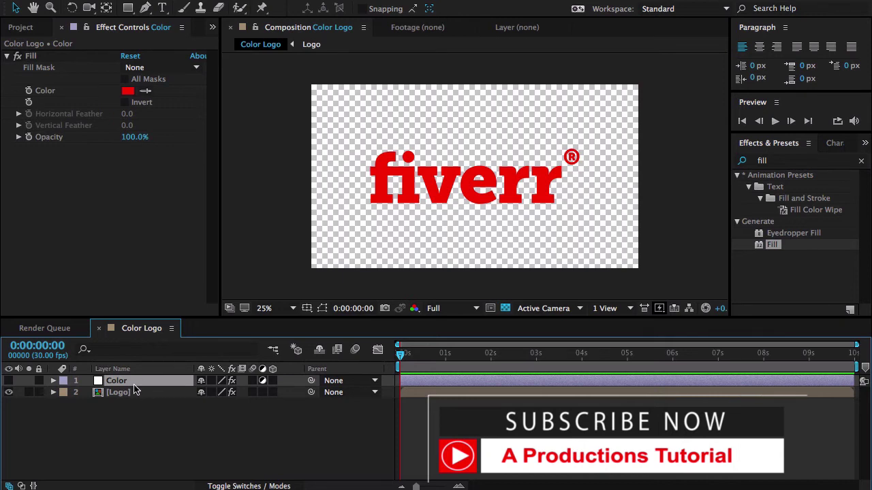
# Lock Effect Controls on Color and pick-whip Logo's Fill Color expression to Color's Fill Color.
pyautogui.click(87, 31)
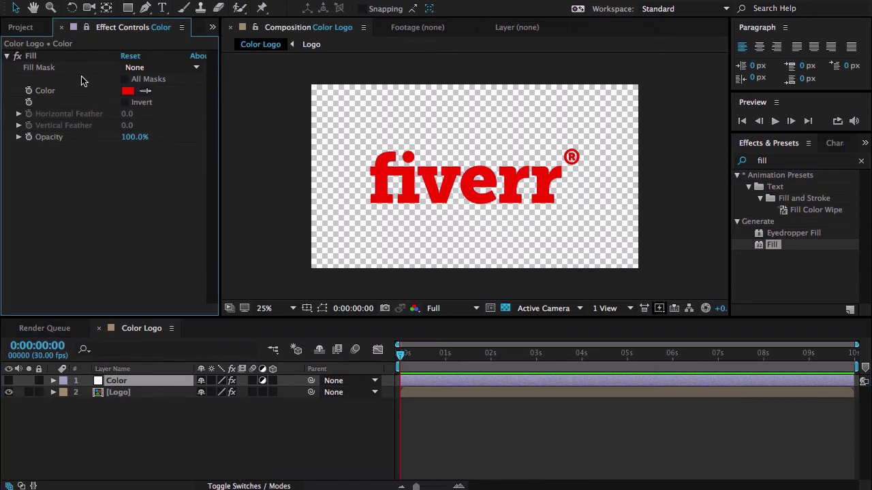
pyautogui.click(138, 399)
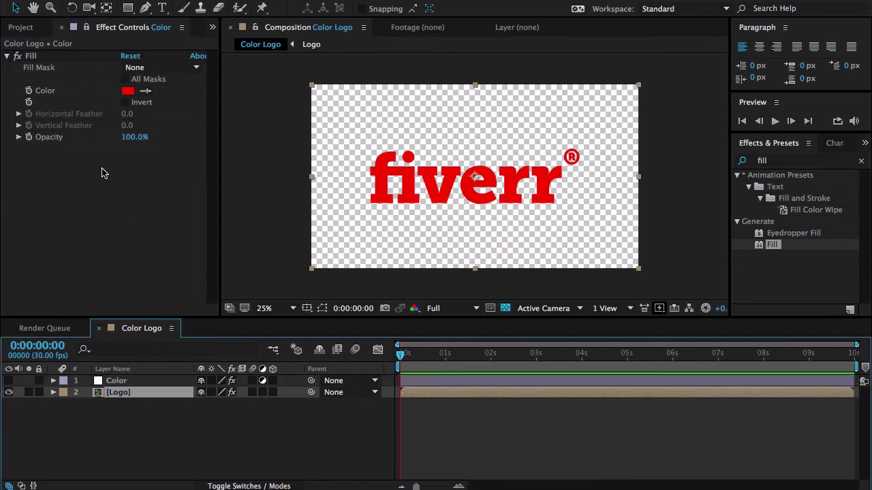
pyautogui.click(54, 393)
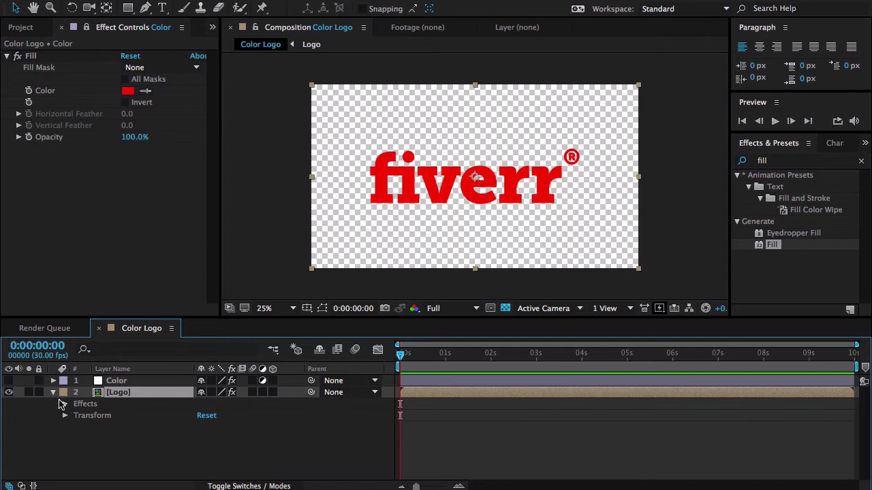
pyautogui.click(65, 405)
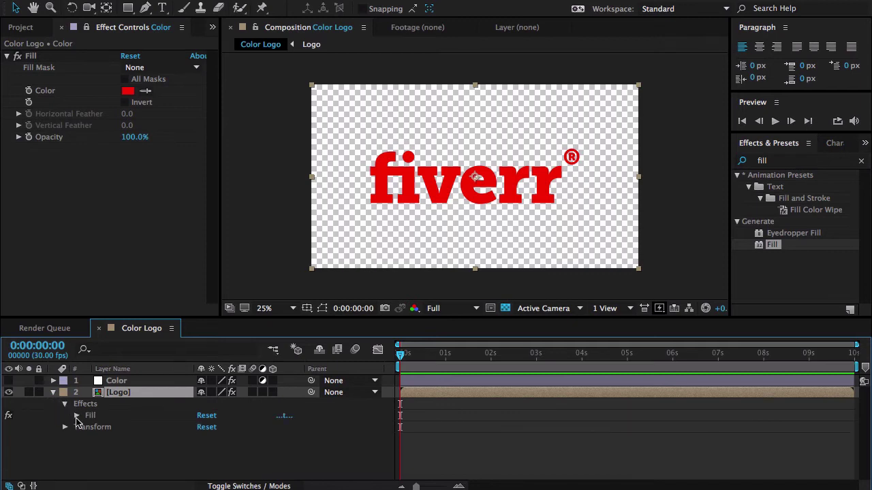
pyautogui.click(76, 415)
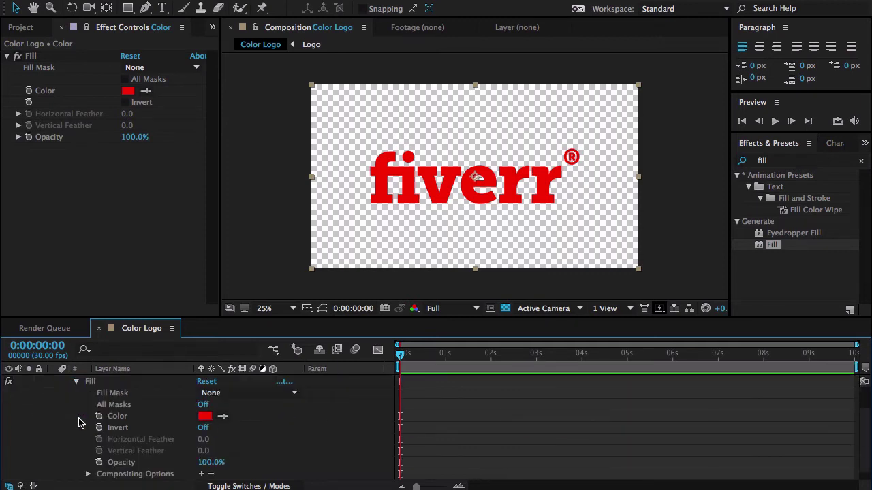
pyautogui.click(115, 417)
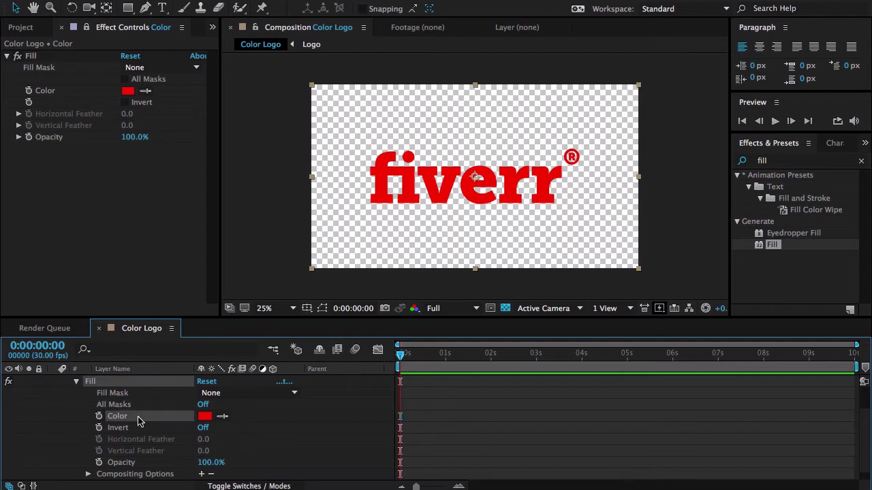
pyautogui.keyDown('alt'); pyautogui.click(99, 416); pyautogui.keyUp('alt')
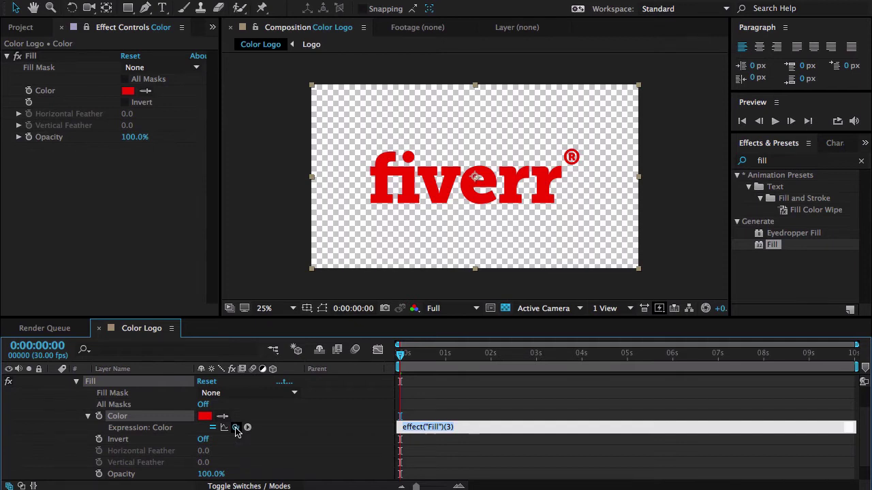
pyautogui.moveTo(235, 427); pyautogui.dragTo(50, 95)
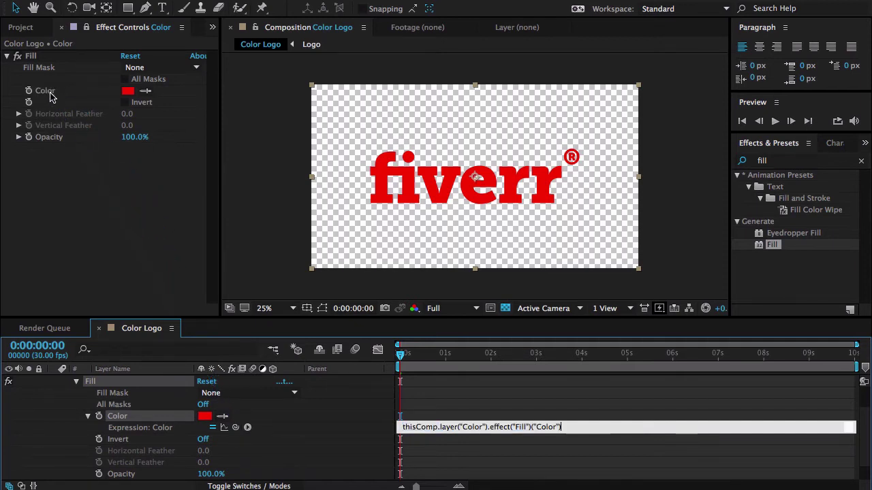
# Commit the colour-link expression and collapse the Logo layer's properties.
pyautogui.click(351, 433)
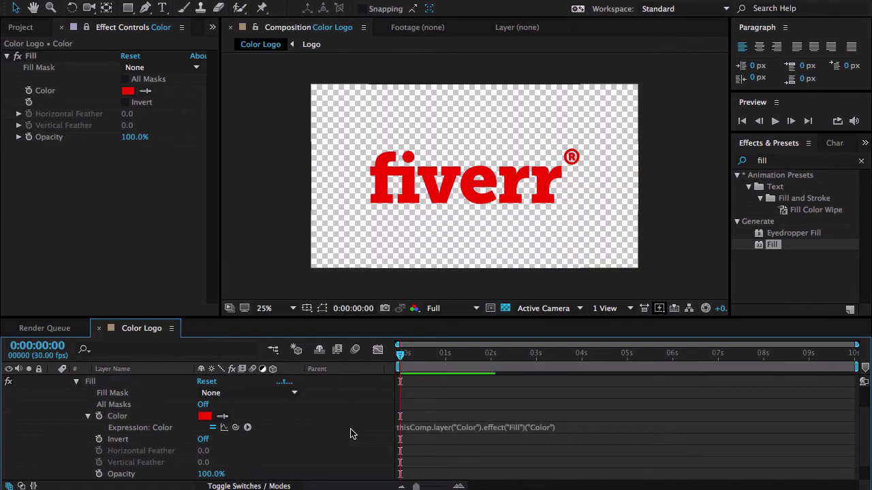
pyautogui.scroll(2, 63, 404)
pyautogui.click(54, 383)
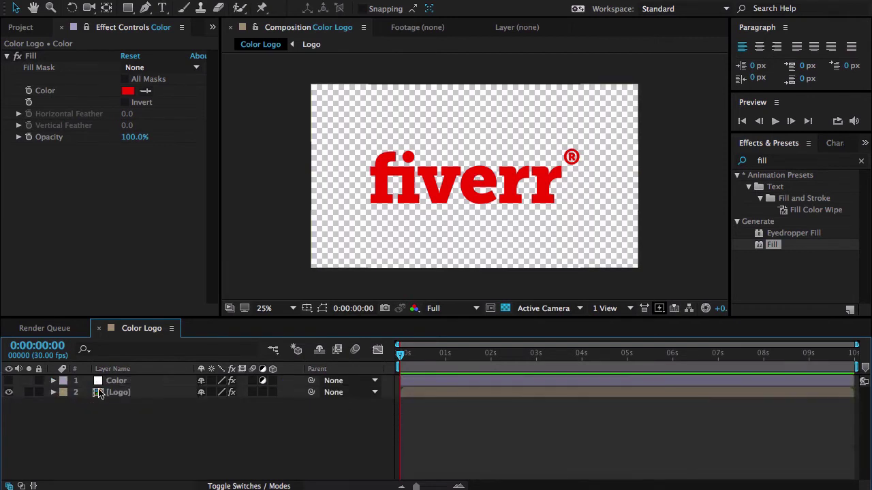
pyautogui.click(122, 393)
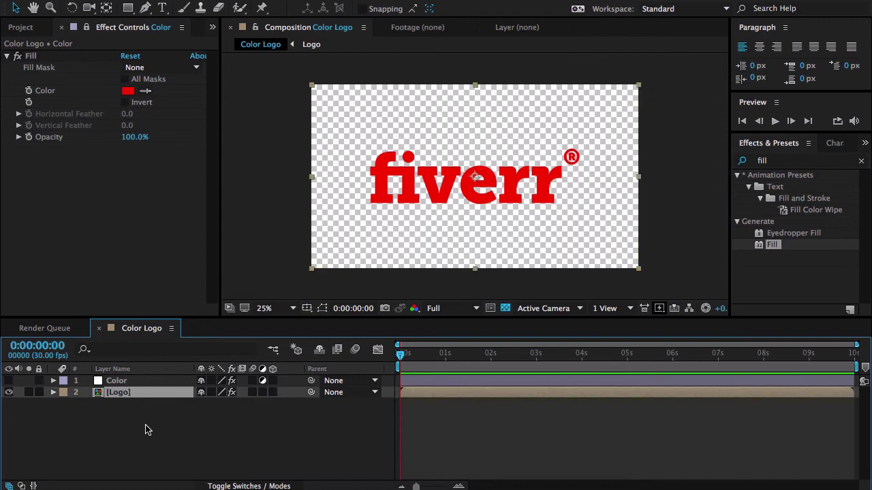
# Set the Color layer's Fill to blue 005AFF, turning the linked logo blue.
pyautogui.click(128, 91)
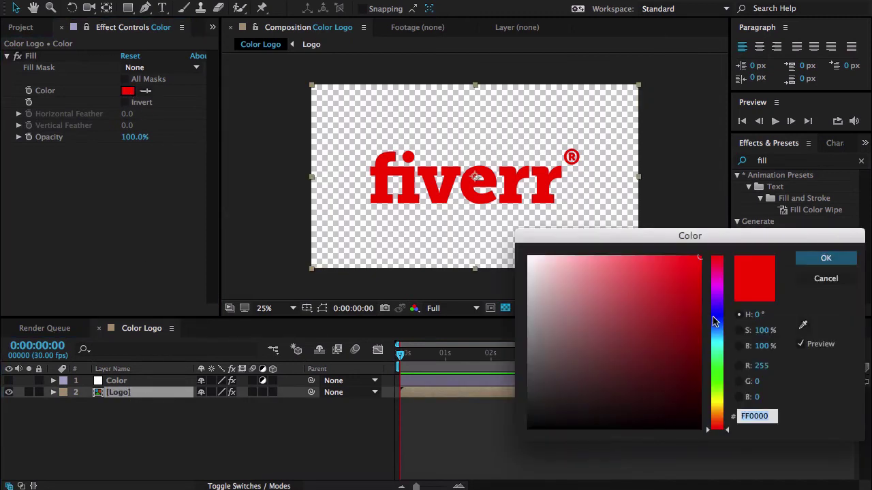
pyautogui.click(716, 324)
pyautogui.click(826, 257)
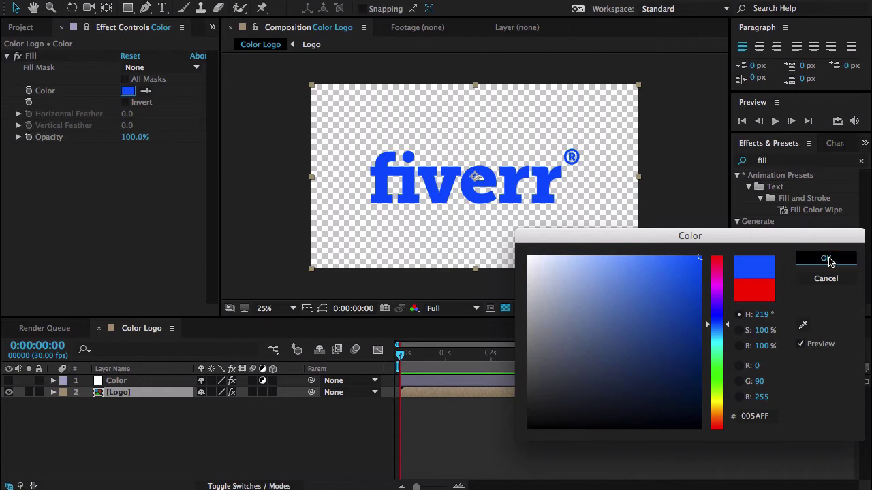
pyautogui.click(152, 412)
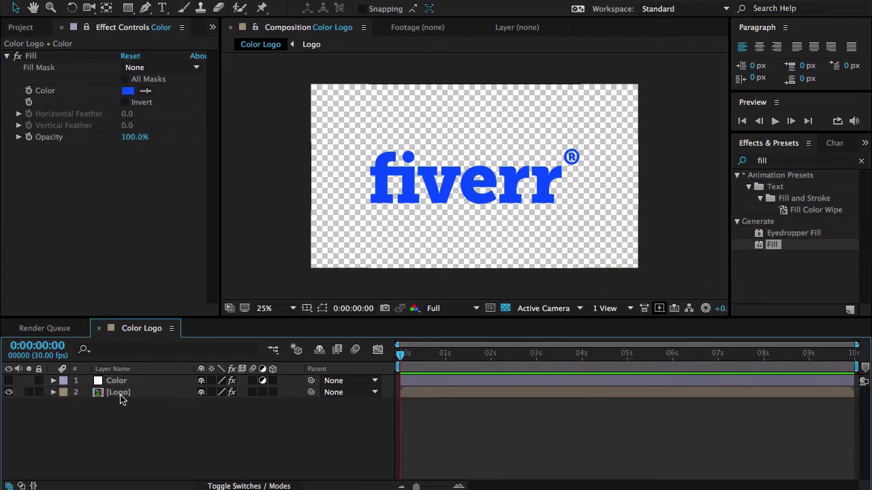
pyautogui.click(120, 395)
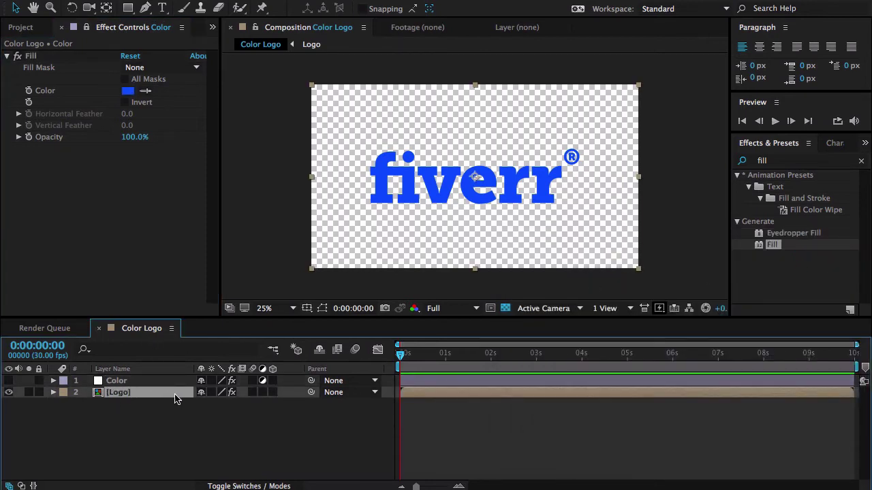
pyautogui.click(87, 29)
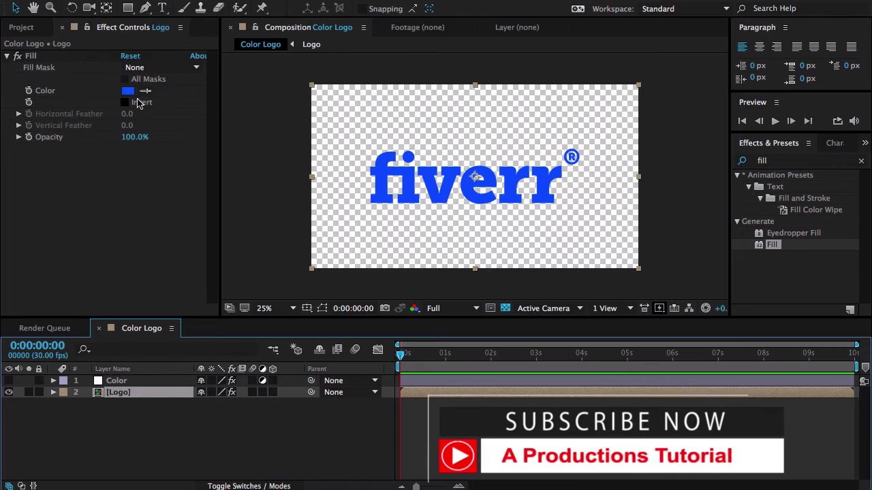
# Add a Dark Gray Solid 1 above fiverr-logo.png inside the Logo precomp, then return to Color Logo.
pyautogui.click(145, 9)
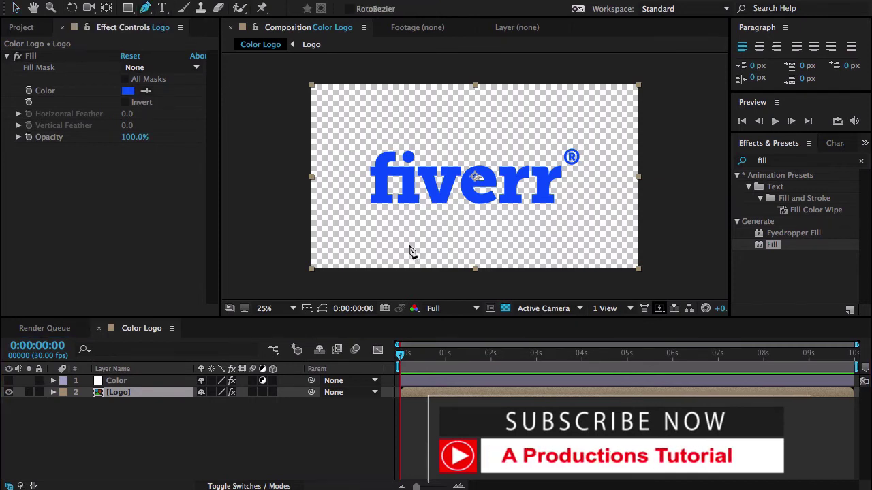
pyautogui.doubleClick(114, 395)
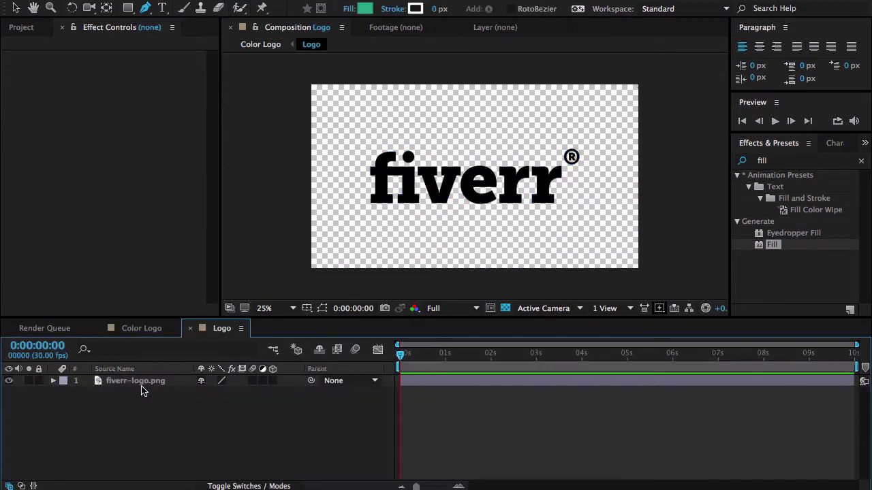
pyautogui.rightClick(152, 410)
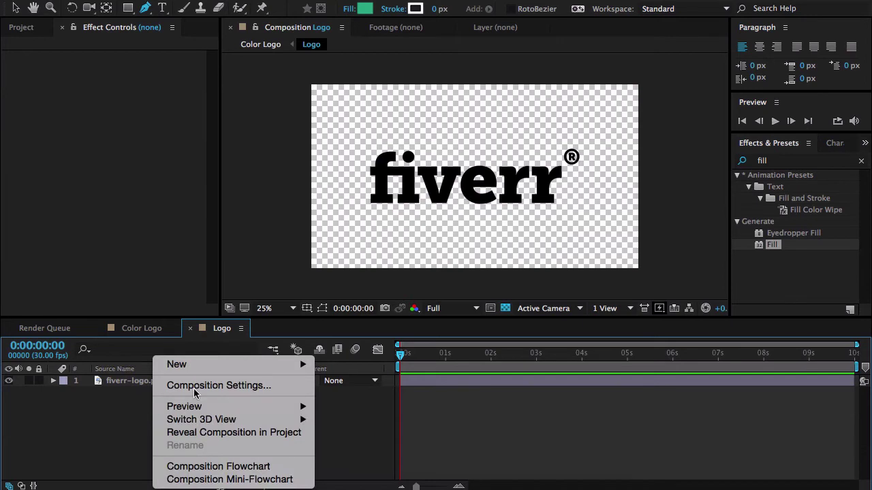
pyautogui.moveTo(237, 365)
pyautogui.click(368, 389)
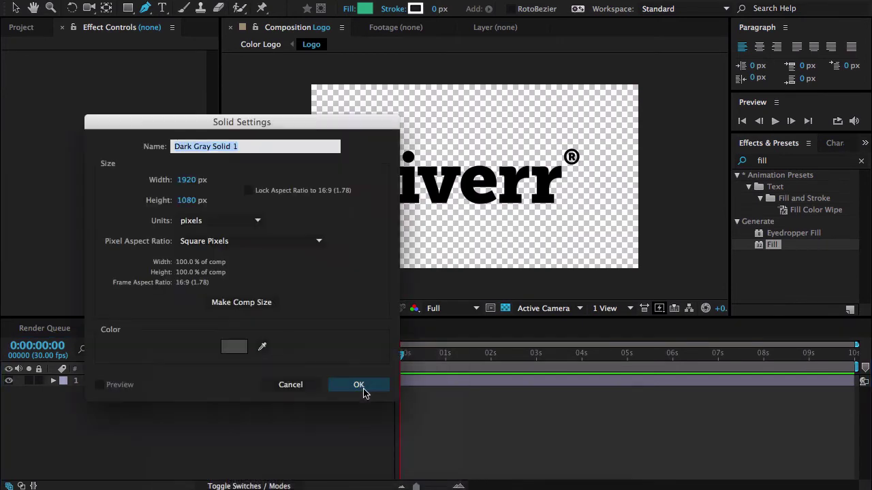
pyautogui.click(359, 386)
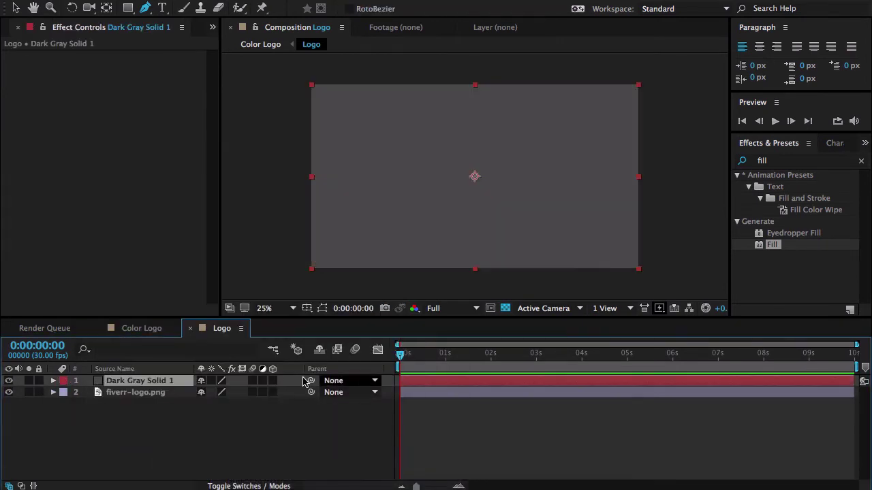
pyautogui.click(144, 333)
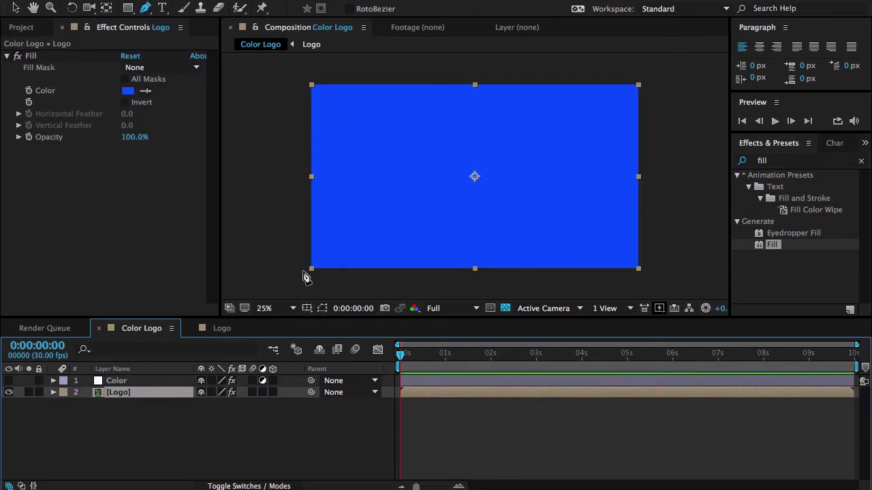
# Draw a closed wavy mask covering the bottom strip of the Logo layer.
pyautogui.click(303, 270)
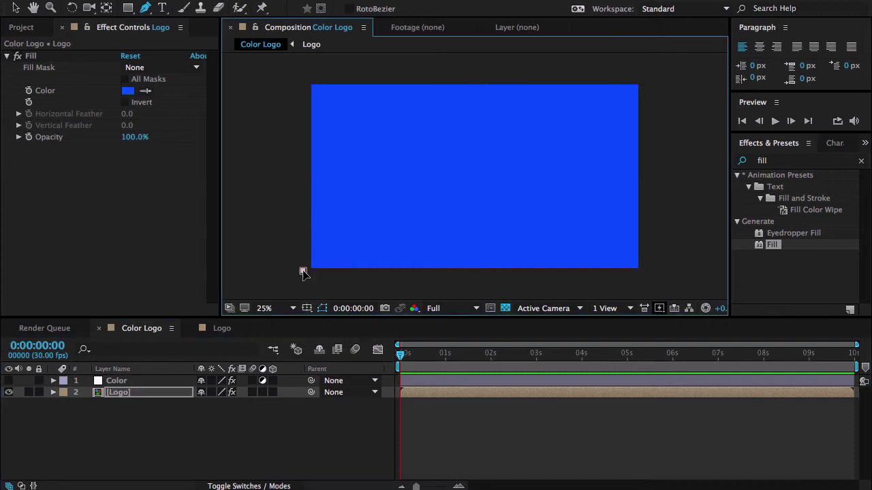
pyautogui.click(645, 271)
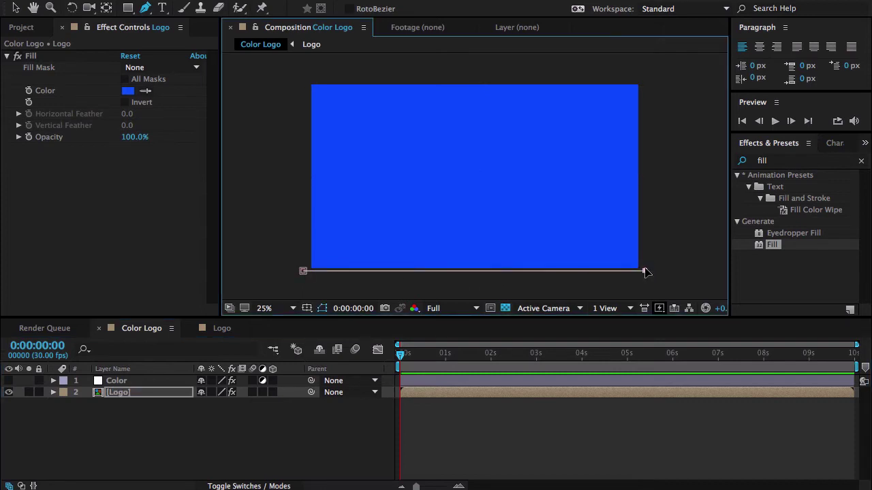
pyautogui.click(645, 230)
pyautogui.moveTo(513, 231); pyautogui.dragTo(469, 229)
pyautogui.moveTo(403, 229); pyautogui.dragTo(310, 232)
pyautogui.click(300, 228)
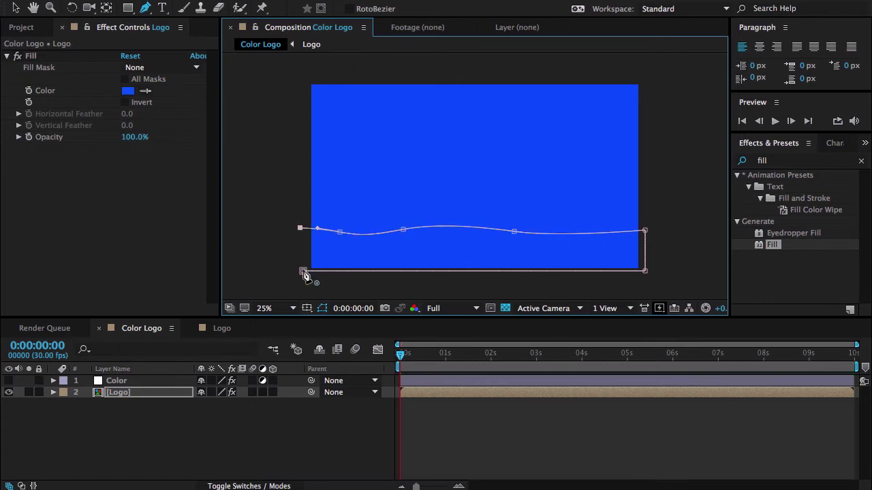
pyautogui.click(302, 270)
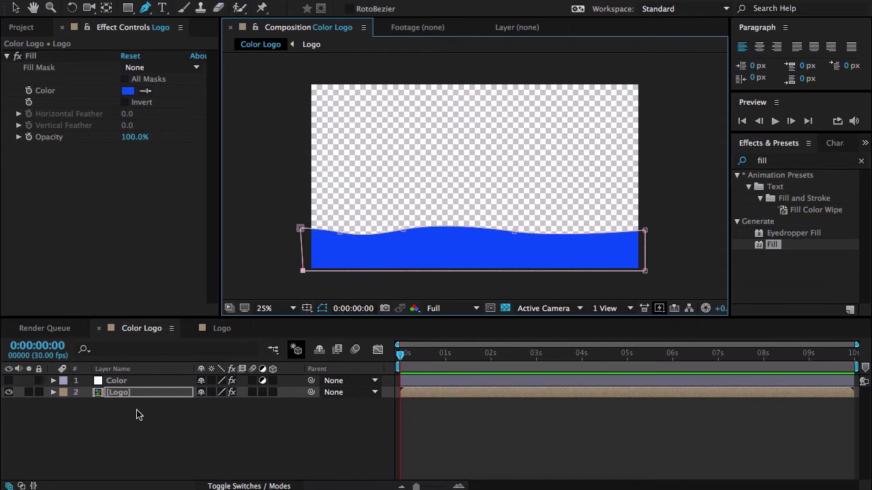
# Keyframe the Mask Path and move the keyframe to about 2 seconds.
pyautogui.press('m')
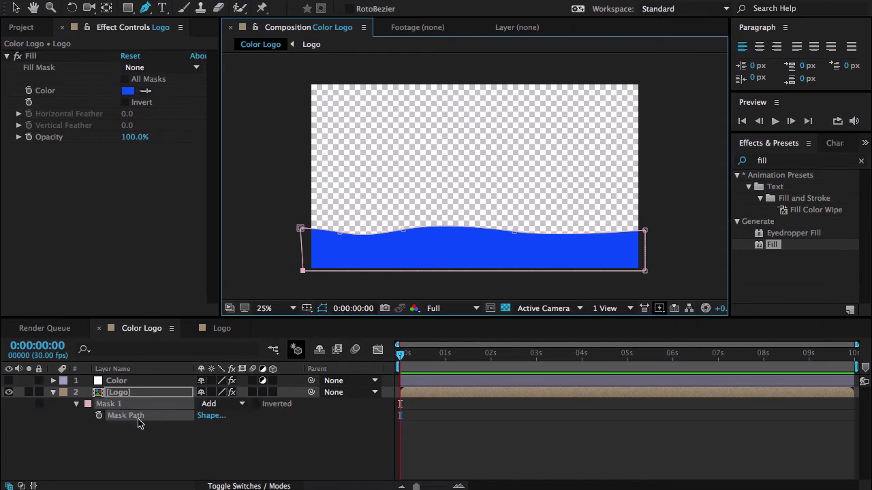
pyautogui.click(99, 415)
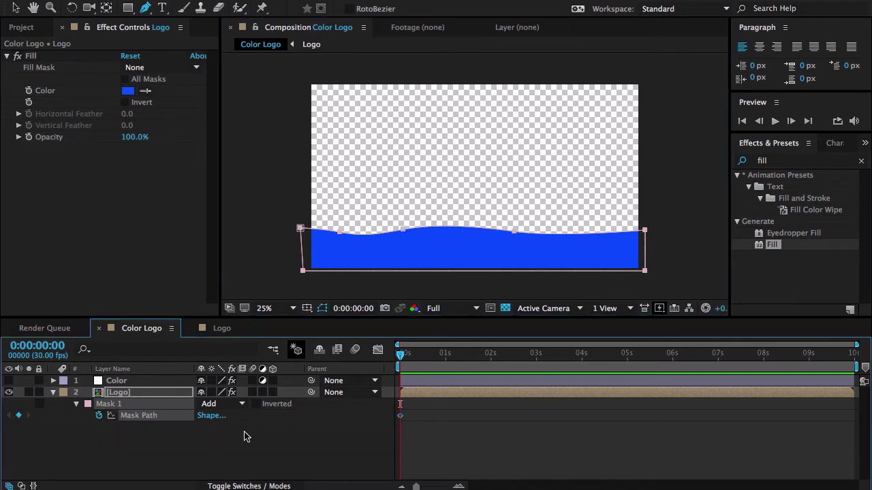
pyautogui.moveTo(402, 422); pyautogui.dragTo(494, 420)
# Raise the wave mask's top points above the logo so the blue fills the frame by 2 seconds.
pyautogui.click(16, 8)
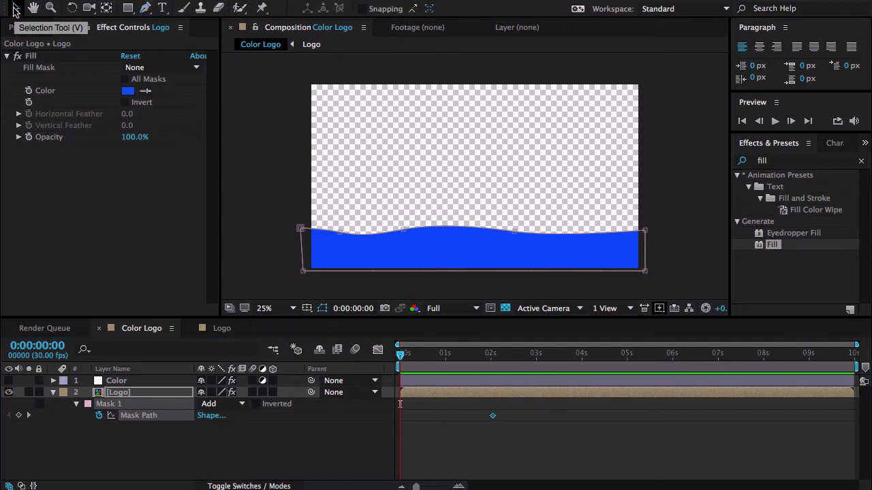
pyautogui.moveTo(268, 173); pyautogui.dragTo(662, 240)
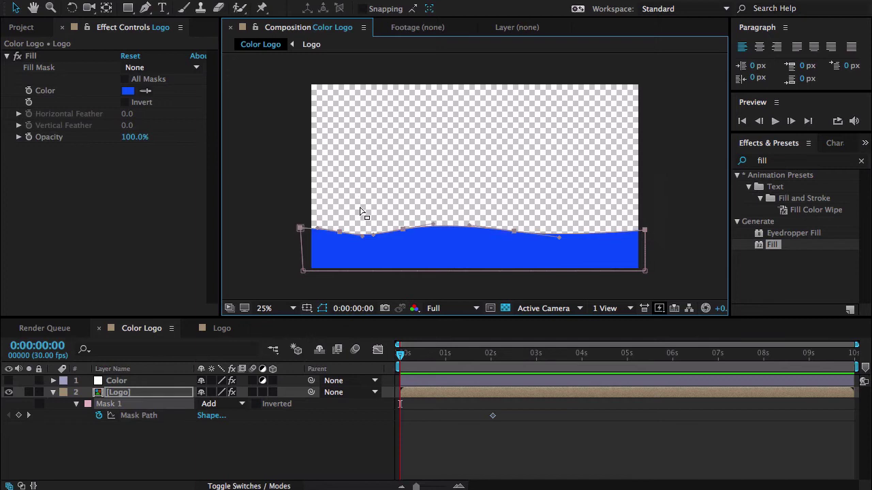
pyautogui.moveTo(299, 230); pyautogui.dragTo(298, 73)
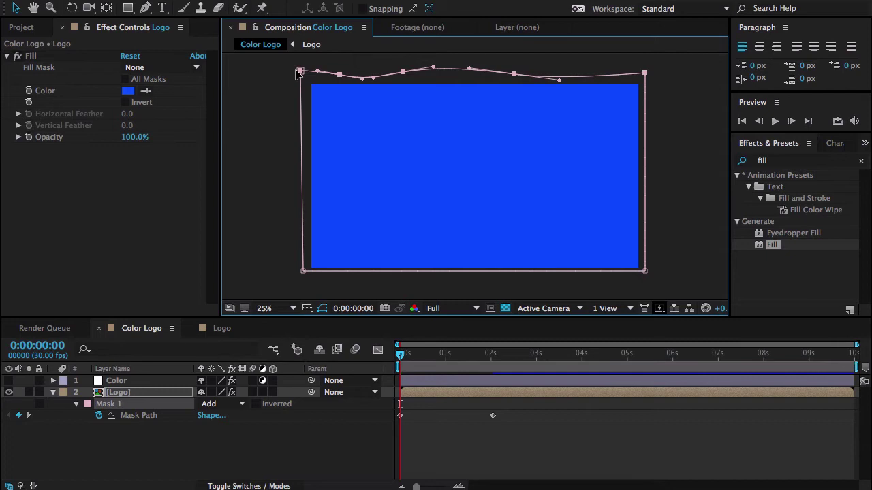
pyautogui.press('space')
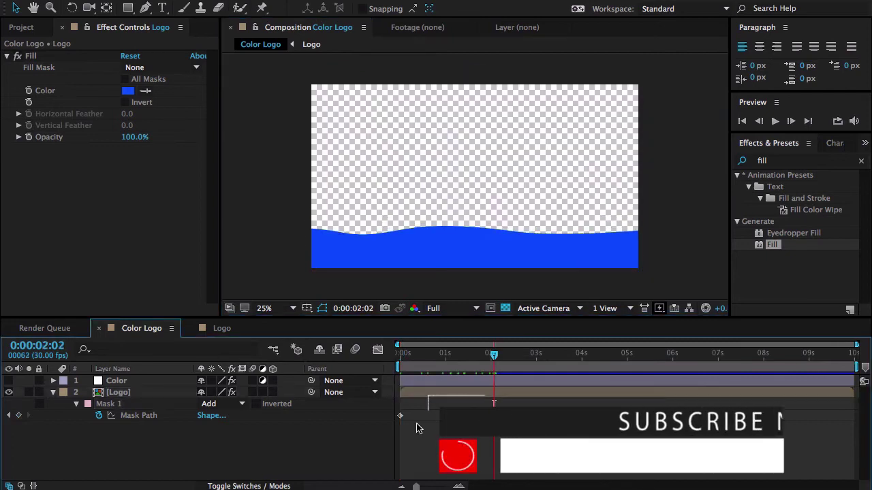
pyautogui.click(402, 420)
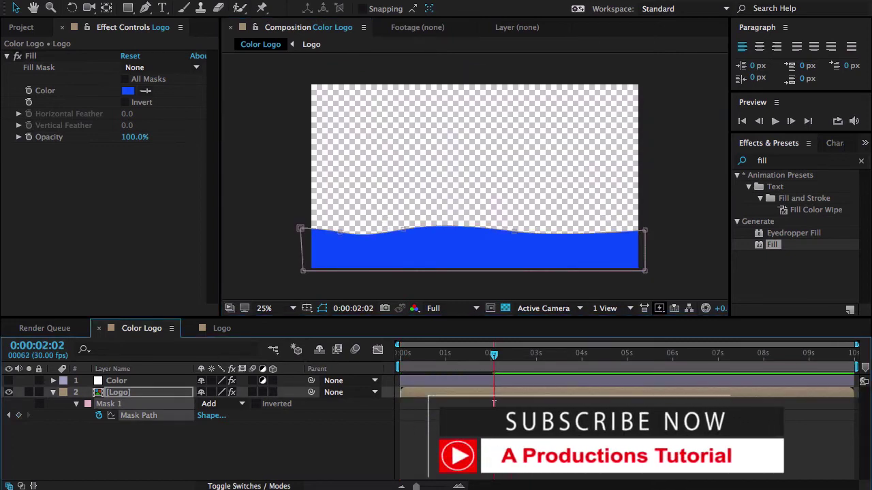
pyautogui.moveTo(432, 415); pyautogui.dragTo(400, 416)
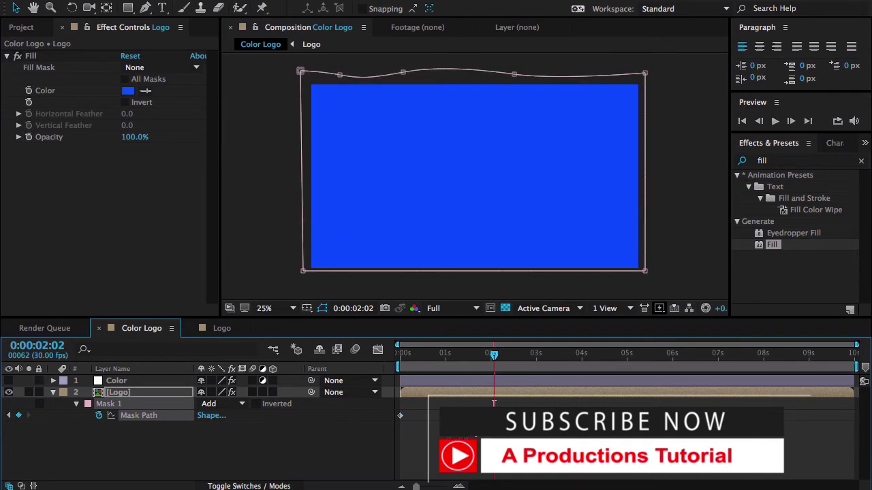
pyautogui.click(426, 378)
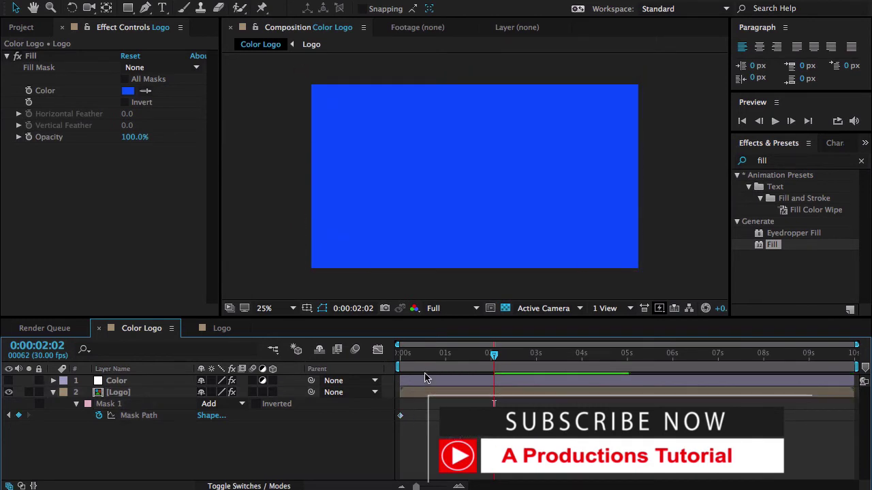
# End the work area at about 3 seconds and preview the rising wave from the start.
pyautogui.click(538, 360)
pyautogui.press('u')
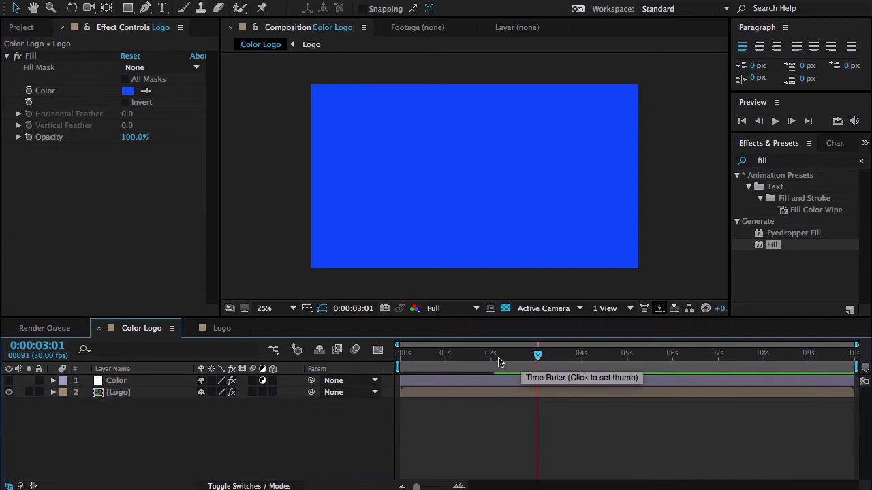
pyautogui.press('n')
pyautogui.moveTo(474, 355); pyautogui.dragTo(385, 356)
pyautogui.press('space')
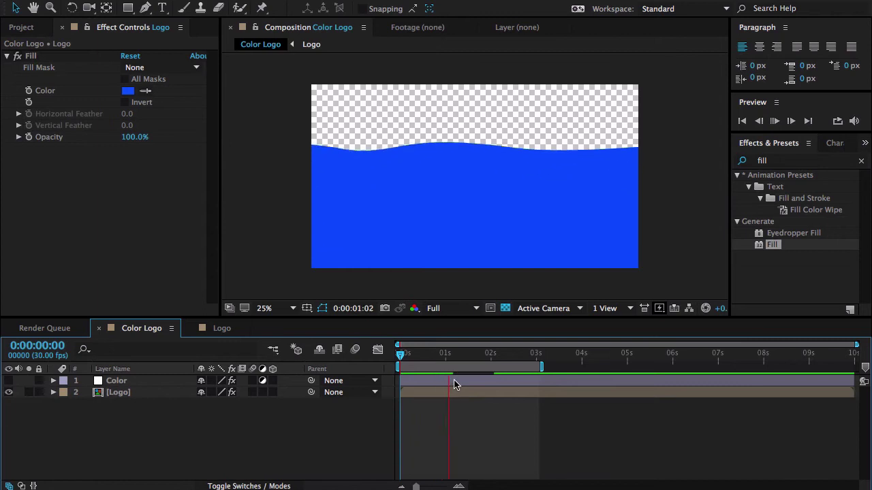
pyautogui.press('space')
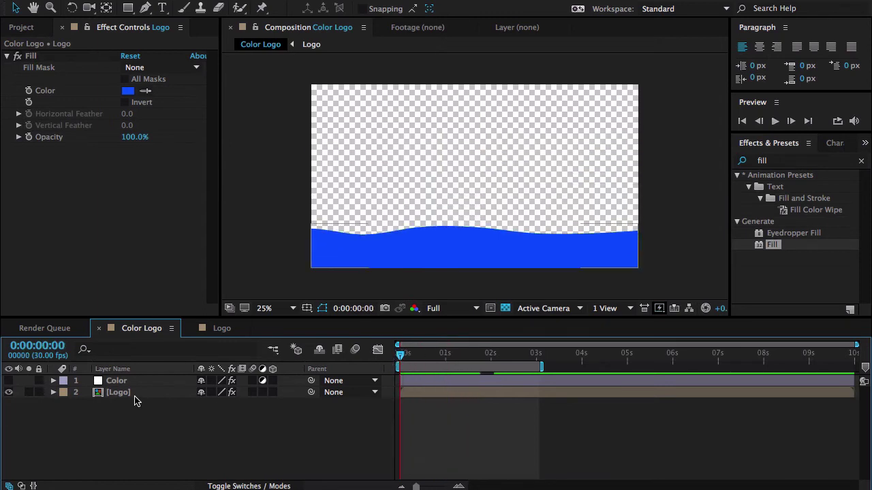
pyautogui.click(119, 393)
pyautogui.press('u')
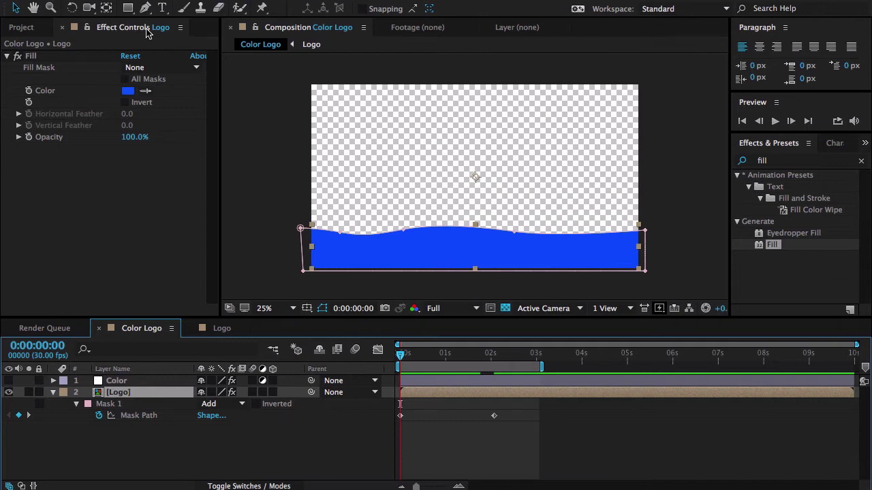
# Select the wave's top mask points and move to frame 0:00:00:14.
pyautogui.click(109, 404)
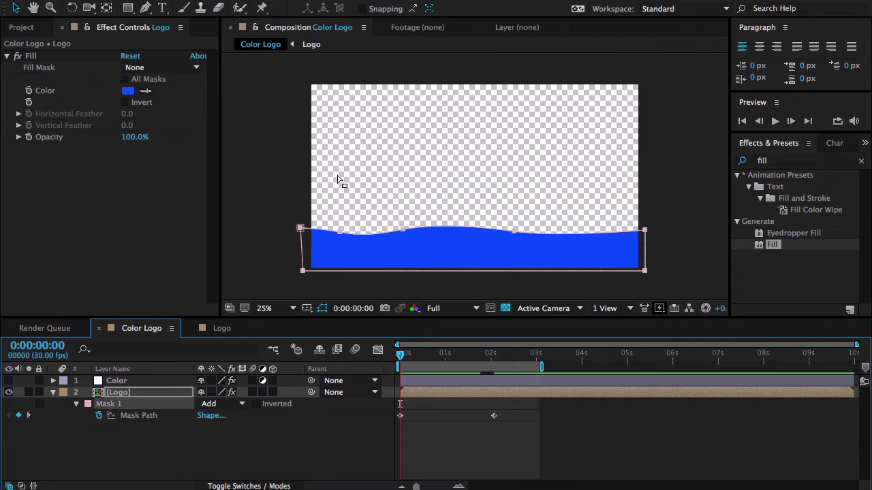
pyautogui.moveTo(268, 188); pyautogui.dragTo(648, 276)
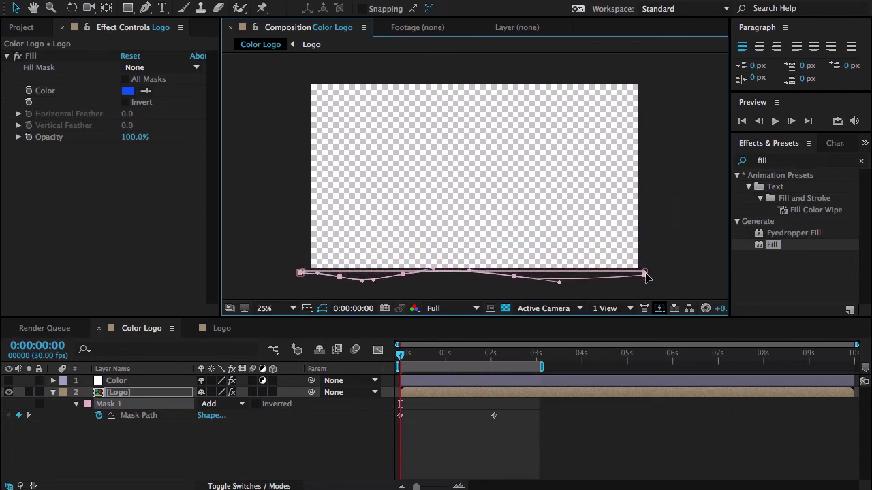
pyautogui.click(423, 359)
pyautogui.moveTo(422, 359); pyautogui.dragTo(421, 359)
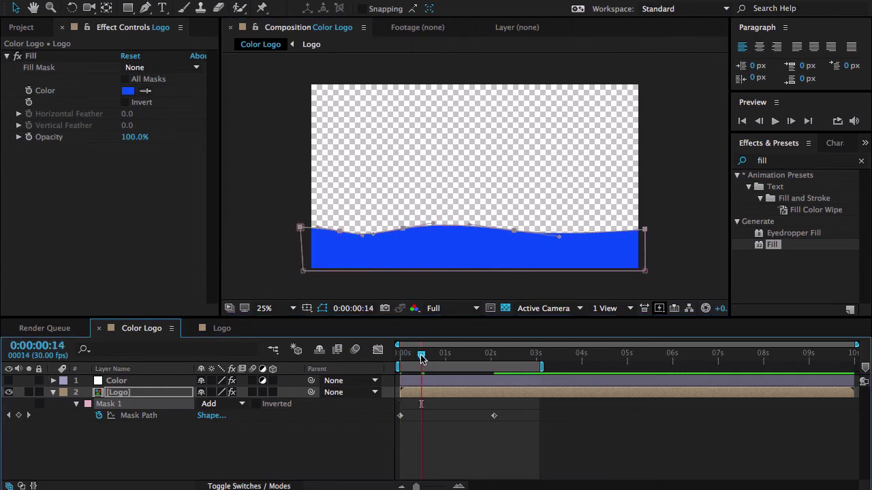
pyautogui.click(276, 232)
pyautogui.click(126, 407)
pyautogui.moveTo(340, 232); pyautogui.dragTo(339, 227)
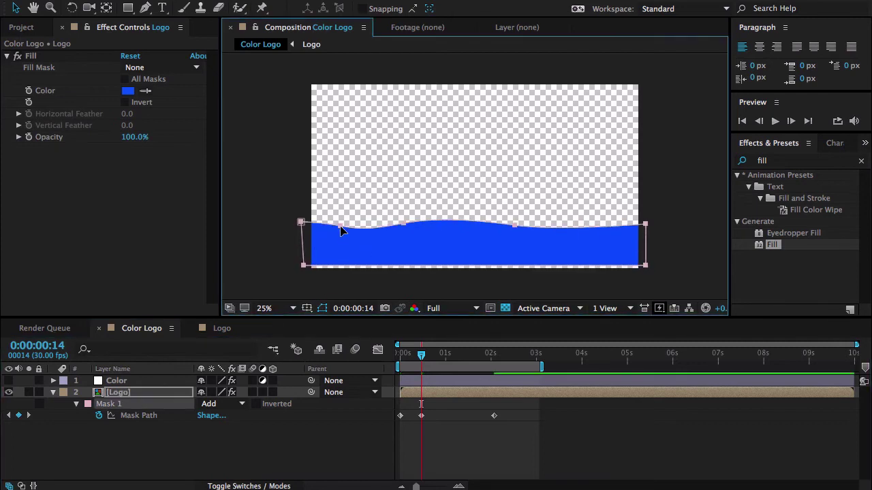
pyautogui.hotkey('ctrl', 'z')
# At 0:14, lift the wave's left into a bump, shift the peak right and add a dip.
pyautogui.click(143, 406)
pyautogui.click(339, 236)
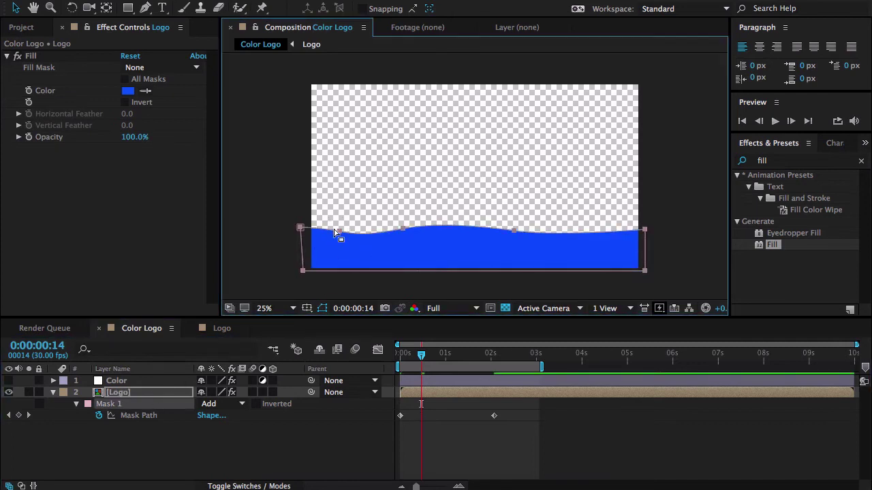
pyautogui.moveTo(342, 237); pyautogui.dragTo(414, 209)
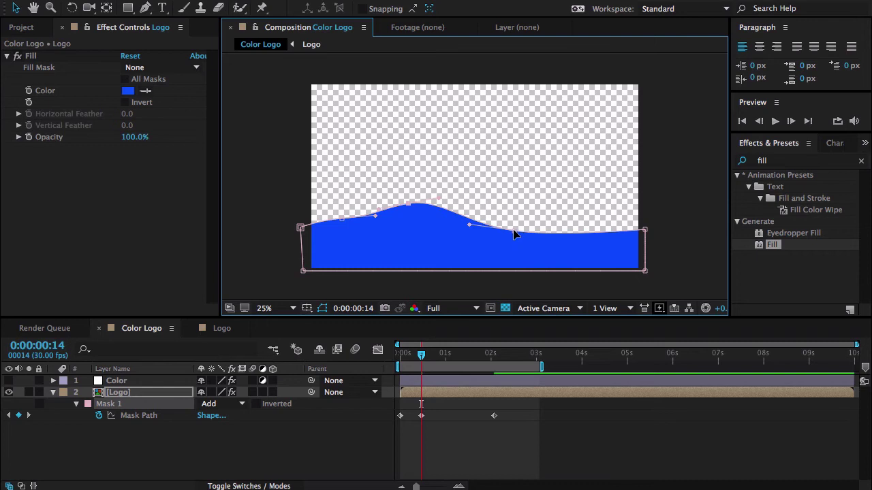
pyautogui.moveTo(516, 233); pyautogui.dragTo(574, 230)
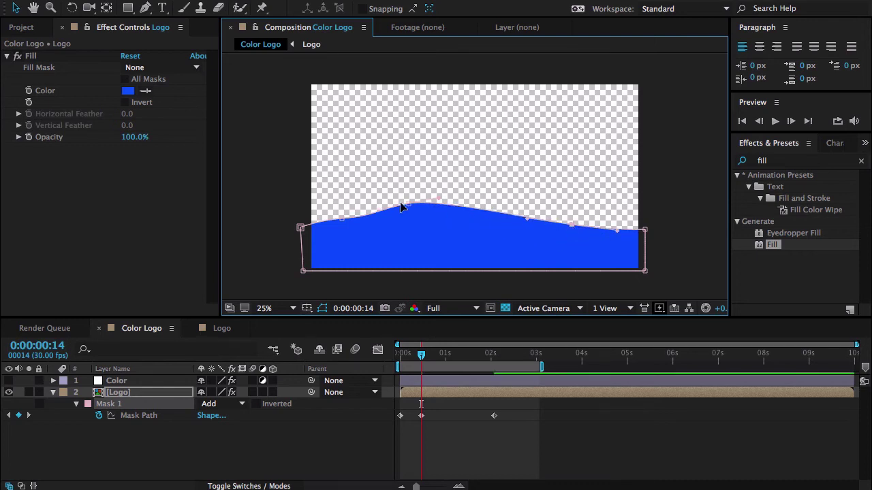
pyautogui.moveTo(407, 208); pyautogui.dragTo(470, 211)
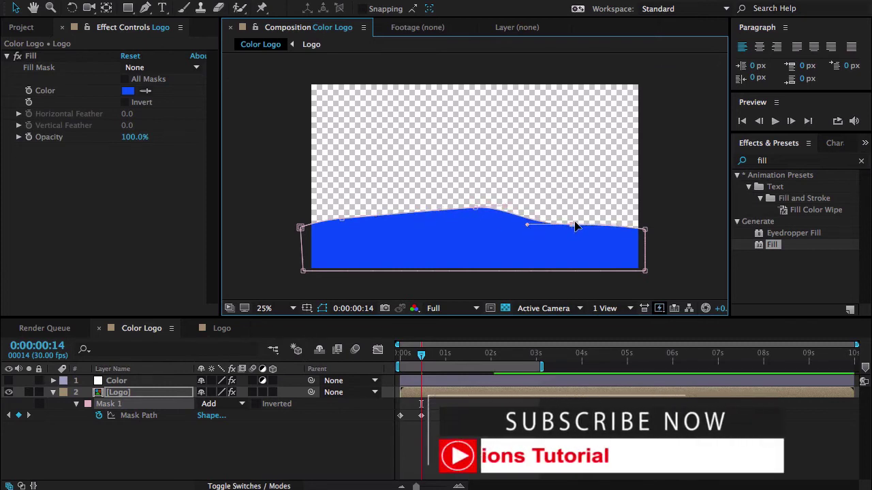
pyautogui.moveTo(574, 226)
pyautogui.mouseDown()
pyautogui.moveTo(596, 226)
pyautogui.moveTo(582, 224)
pyautogui.mouseUp()
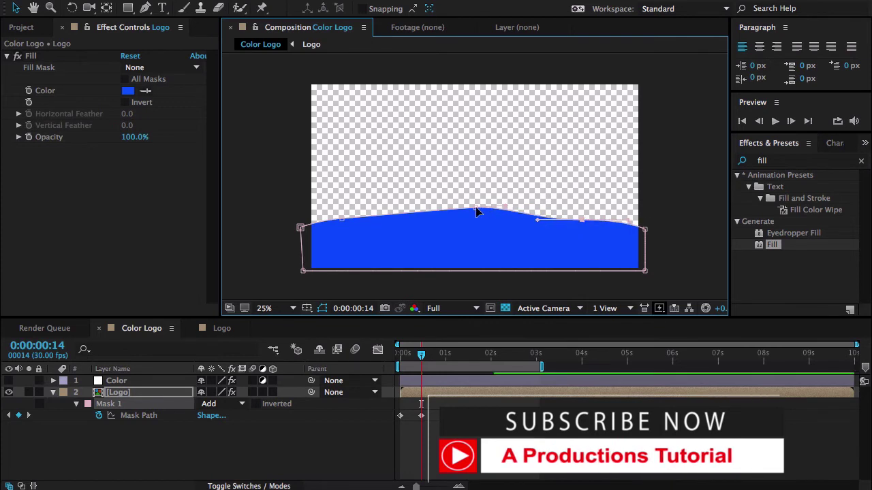
pyautogui.moveTo(476, 212); pyautogui.dragTo(477, 216)
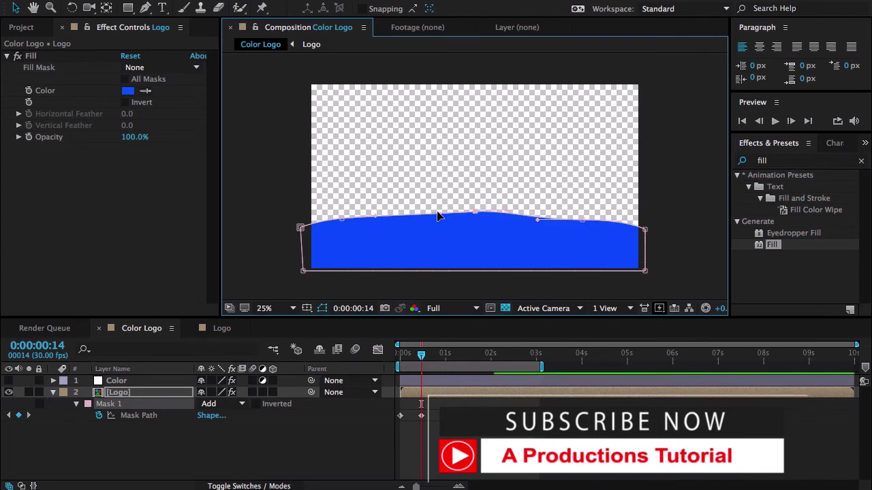
pyautogui.moveTo(374, 220); pyautogui.dragTo(374, 224)
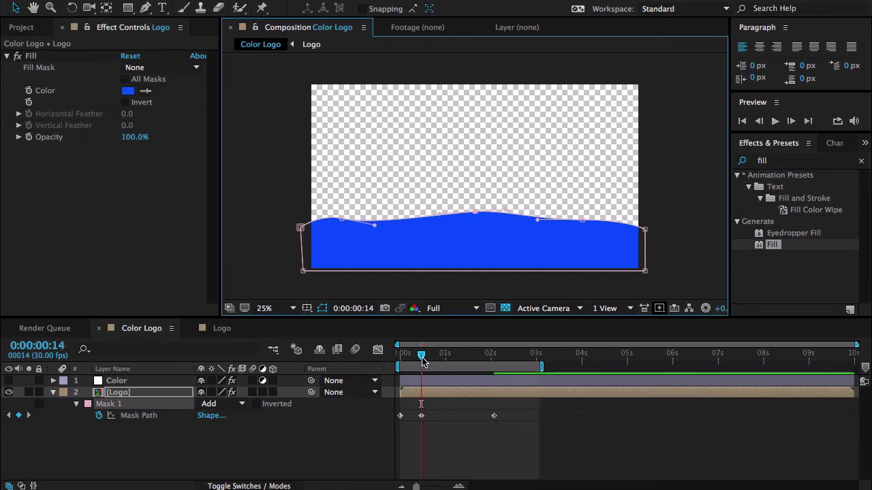
# At about 0:24, pull the left point up, deepen the middle dip and form a right crest.
pyautogui.moveTo(421, 361); pyautogui.dragTo(441, 363)
pyautogui.moveTo(342, 182); pyautogui.dragTo(352, 163)
pyautogui.moveTo(458, 179); pyautogui.dragTo(456, 188)
pyautogui.moveTo(563, 187); pyautogui.dragTo(571, 169)
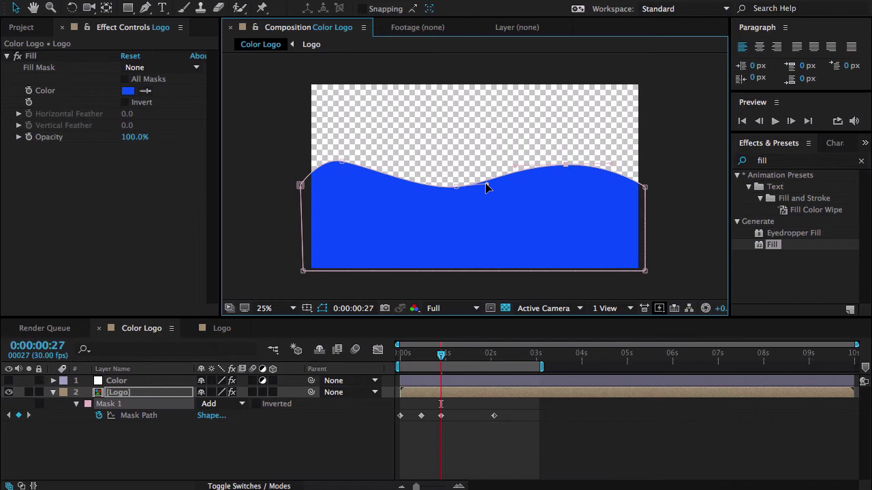
pyautogui.moveTo(456, 186); pyautogui.dragTo(504, 187)
pyautogui.click(342, 163)
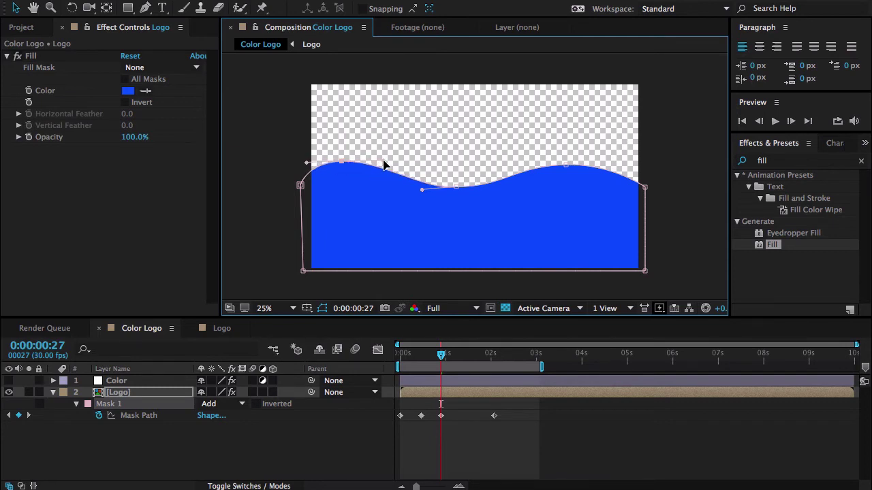
# Show a black background and, at 1:06, flatten the left, trough the right and raise the middle.
pyautogui.moveTo(441, 359); pyautogui.dragTo(467, 355)
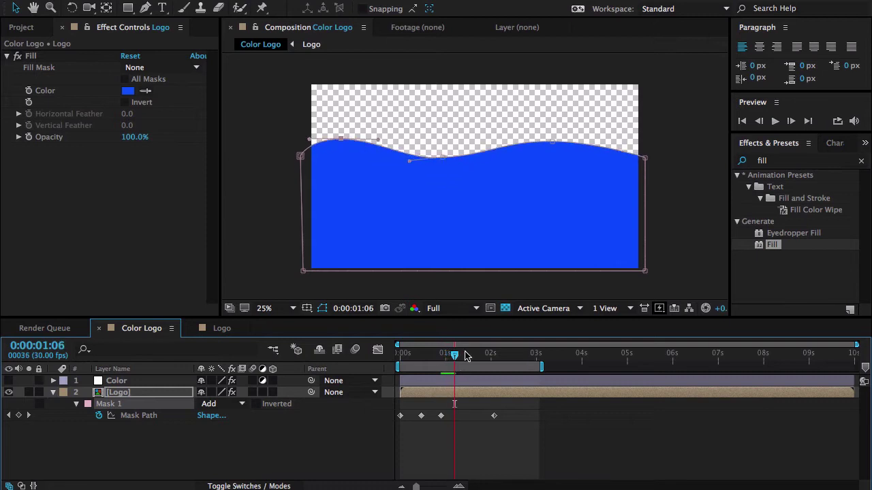
pyautogui.click(504, 308)
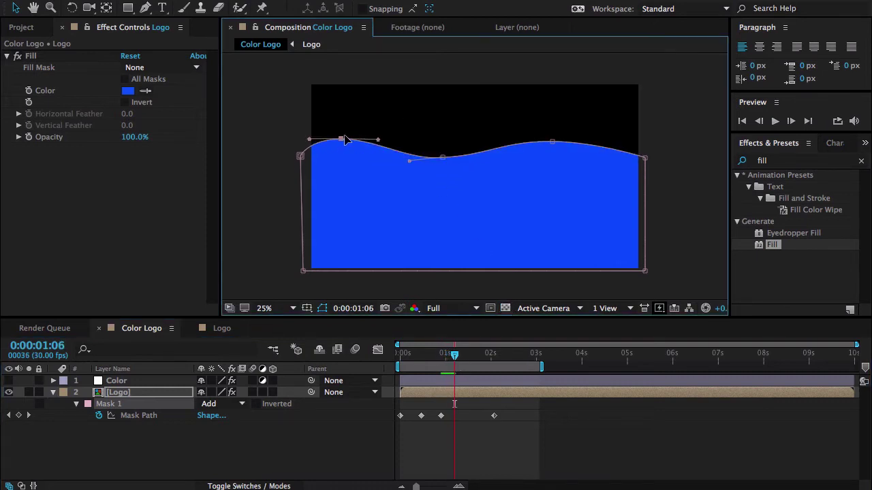
pyautogui.moveTo(340, 143); pyautogui.dragTo(343, 171)
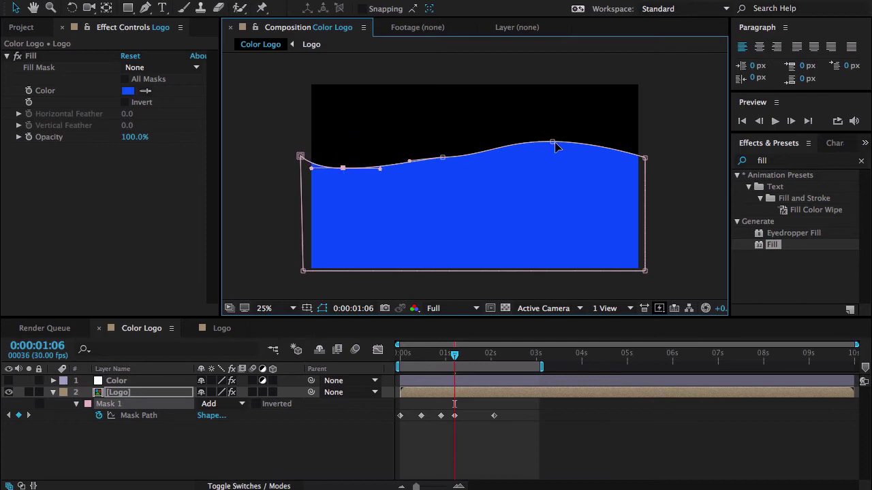
pyautogui.moveTo(556, 143); pyautogui.dragTo(553, 181)
pyautogui.moveTo(443, 158); pyautogui.dragTo(421, 149)
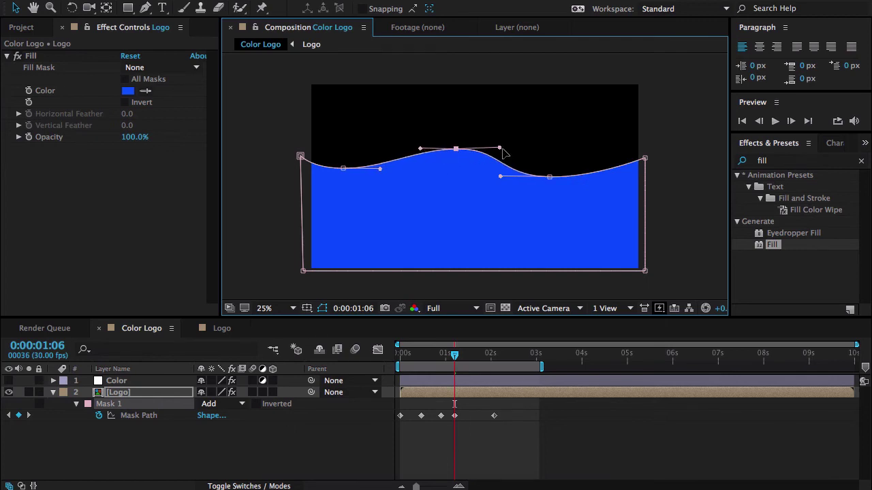
pyautogui.moveTo(502, 149); pyautogui.dragTo(505, 151)
# At 1:18, deepen the middle dip and raise the right side into a crest.
pyautogui.moveTo(468, 361); pyautogui.dragTo(473, 360)
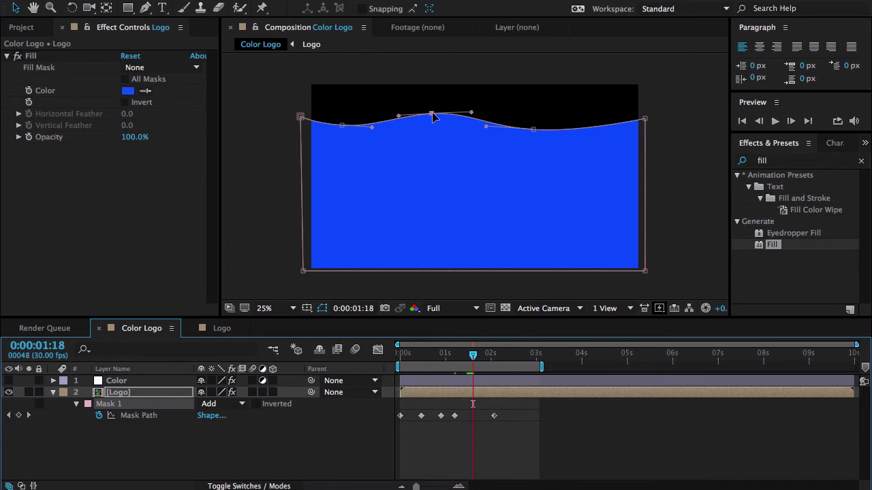
pyautogui.moveTo(433, 117); pyautogui.dragTo(437, 149)
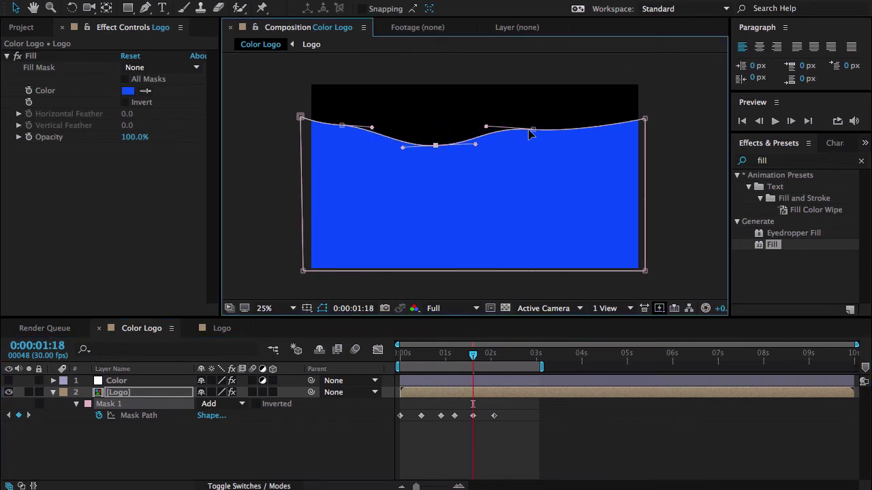
pyautogui.moveTo(535, 133); pyautogui.dragTo(551, 117)
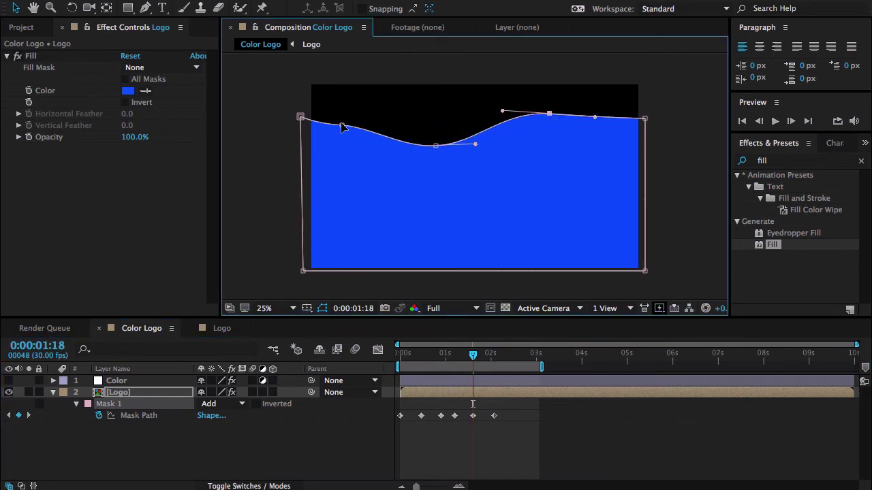
pyautogui.moveTo(343, 127); pyautogui.dragTo(346, 113)
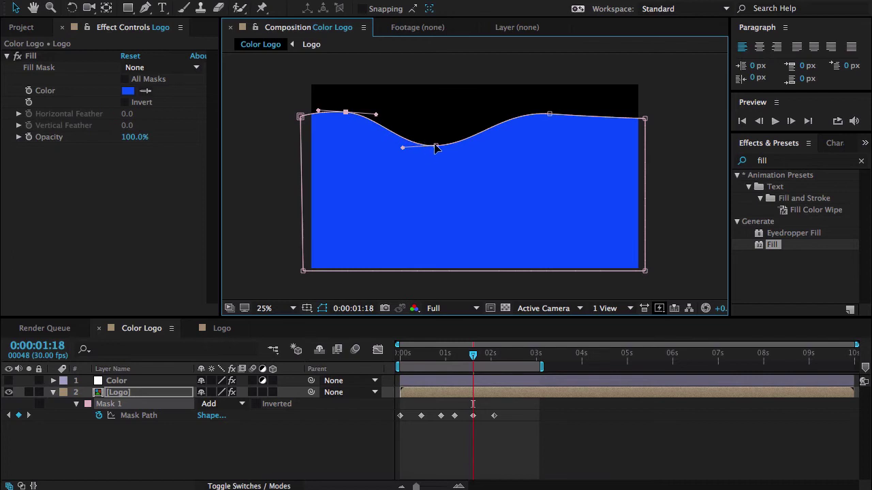
pyautogui.moveTo(436, 147); pyautogui.dragTo(485, 152)
pyautogui.moveTo(549, 113); pyautogui.dragTo(569, 112)
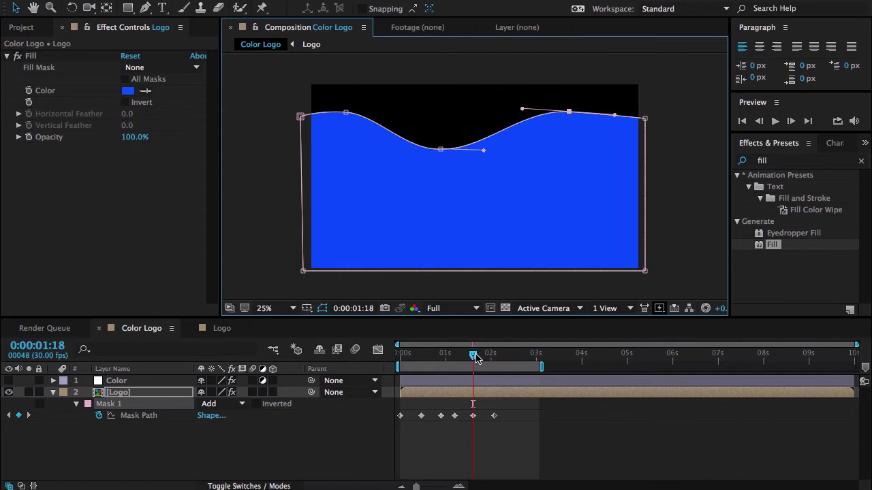
# At 1:23, deepen the left dip, raise the middle point and lower the right point.
pyautogui.moveTo(476, 359); pyautogui.dragTo(483, 359)
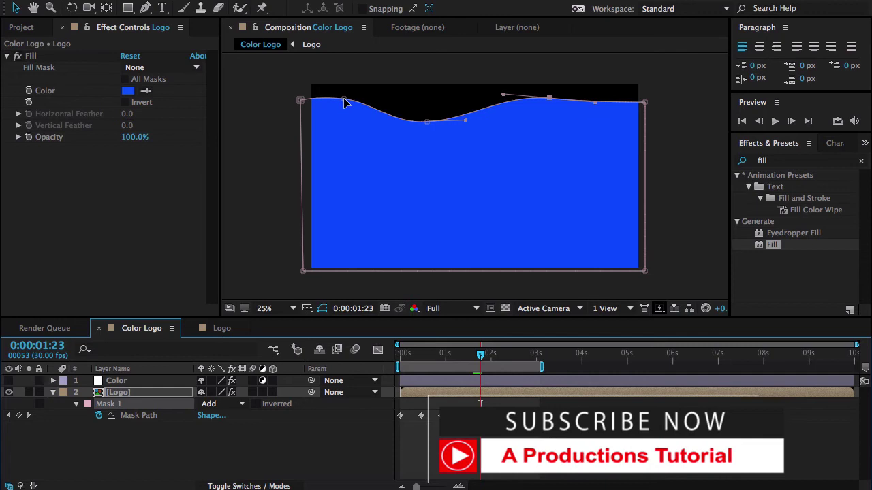
pyautogui.moveTo(345, 102); pyautogui.dragTo(344, 130)
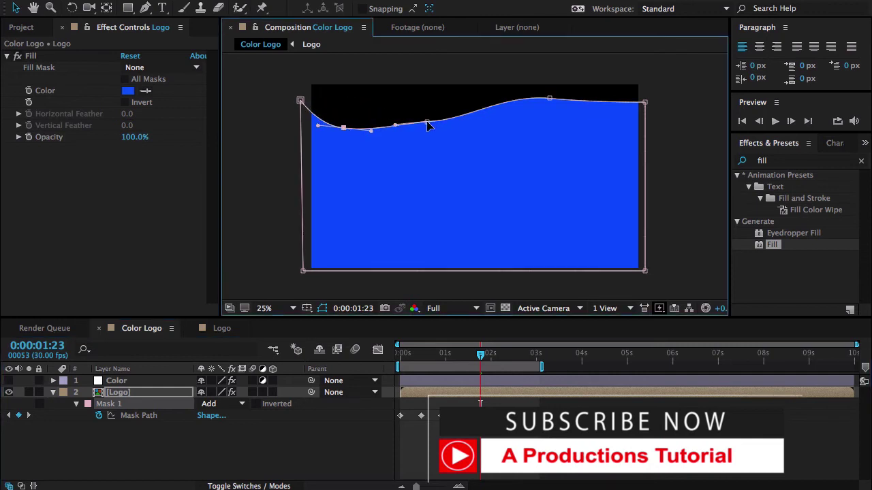
pyautogui.moveTo(428, 126); pyautogui.dragTo(425, 100)
pyautogui.moveTo(550, 100); pyautogui.dragTo(609, 123)
pyautogui.moveTo(512, 124); pyautogui.dragTo(510, 133)
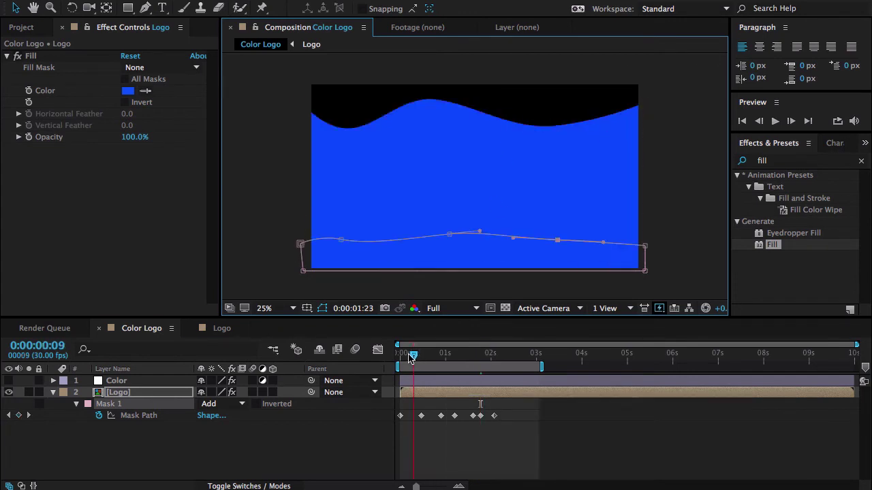
# Preview, then at frame 7 raise a tall left hump, dip the middle and lift the right point.
pyautogui.moveTo(410, 359); pyautogui.dragTo(384, 352)
pyautogui.press('space')
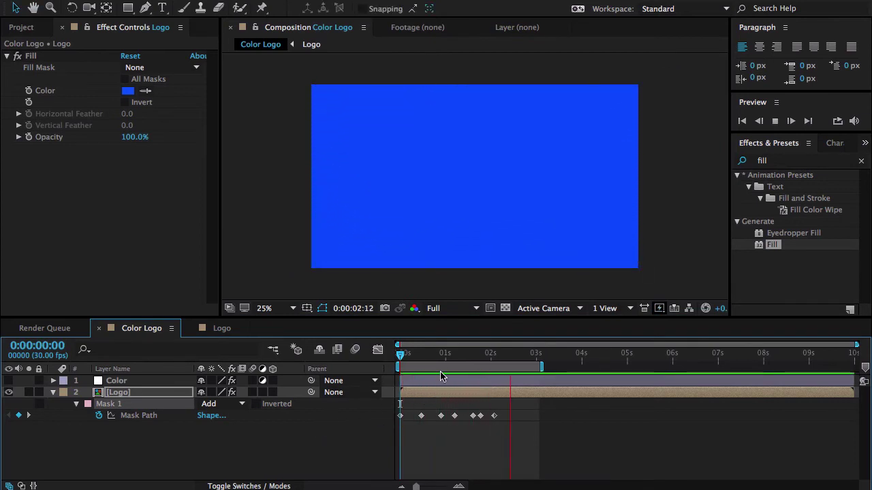
pyautogui.moveTo(438, 360); pyautogui.dragTo(410, 363)
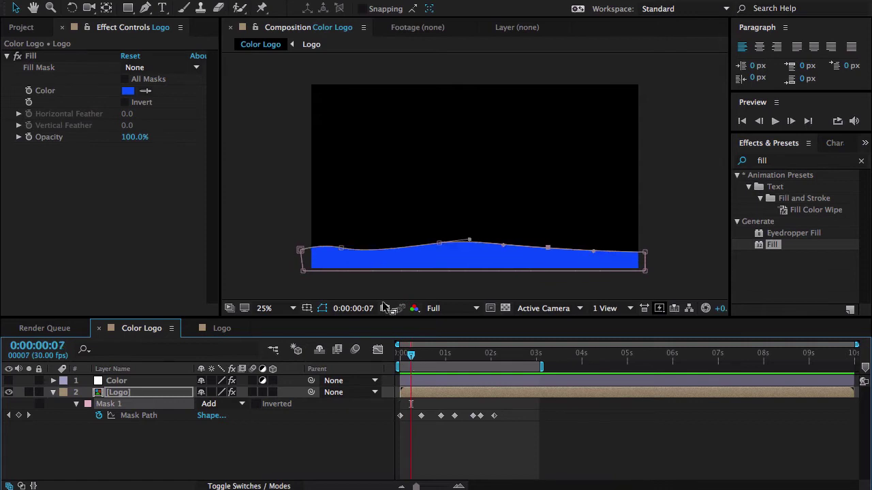
pyautogui.moveTo(344, 253); pyautogui.dragTo(348, 230)
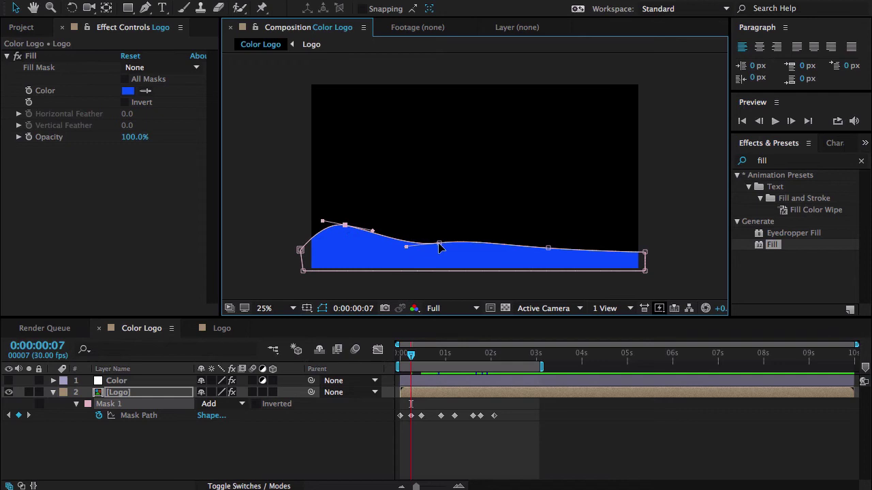
pyautogui.moveTo(440, 248); pyautogui.dragTo(446, 255)
pyautogui.moveTo(549, 250); pyautogui.dragTo(556, 234)
# Preview the wave animation from the start and select all Mask Path keyframes.
pyautogui.click(324, 469)
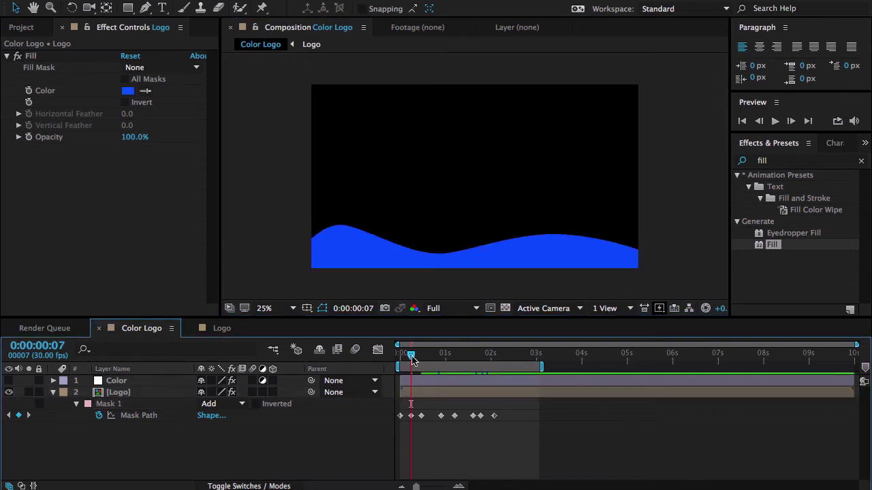
pyautogui.moveTo(411, 360); pyautogui.dragTo(391, 360)
pyautogui.press('space')
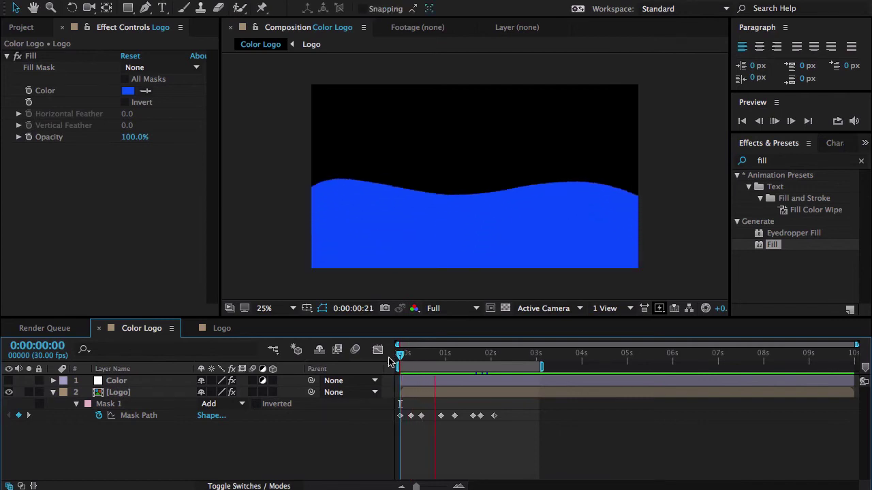
pyautogui.click(461, 356)
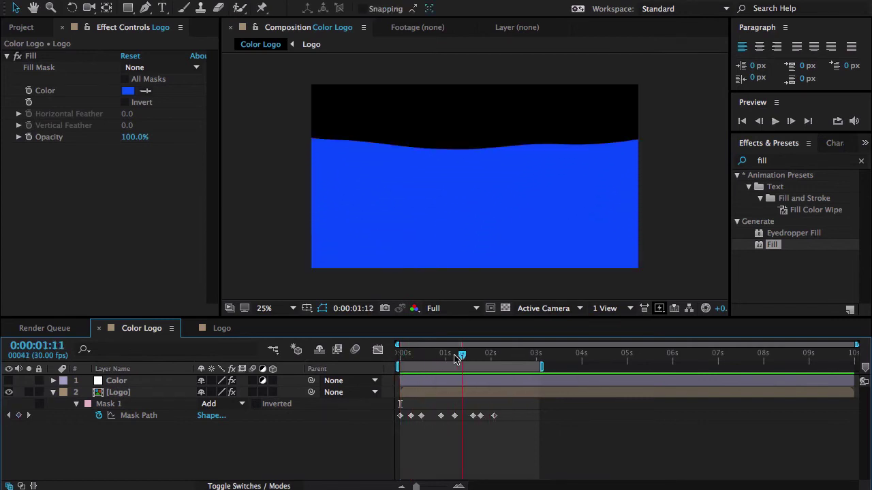
pyautogui.moveTo(456, 359); pyautogui.dragTo(399, 361)
pyautogui.press('space')
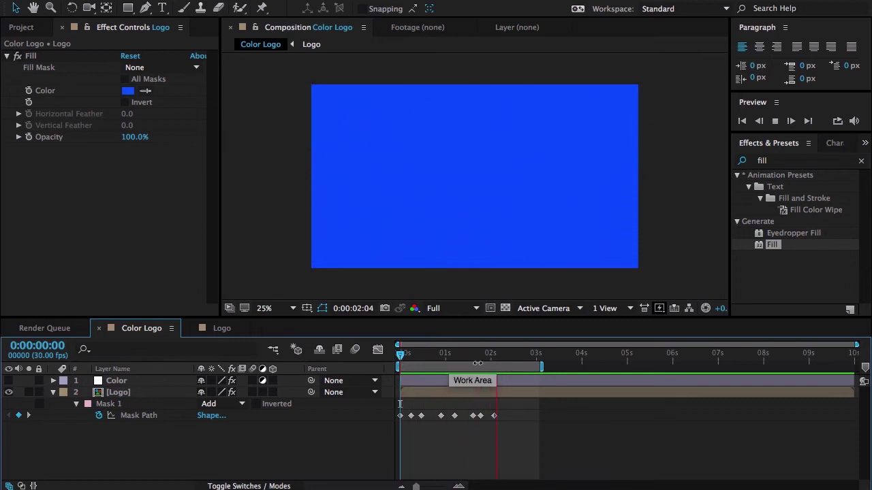
pyautogui.press('space')
pyautogui.moveTo(513, 431); pyautogui.dragTo(398, 420)
# Apply Easy Ease to all the selected Mask Path keyframes.
pyautogui.rightClick(422, 418)
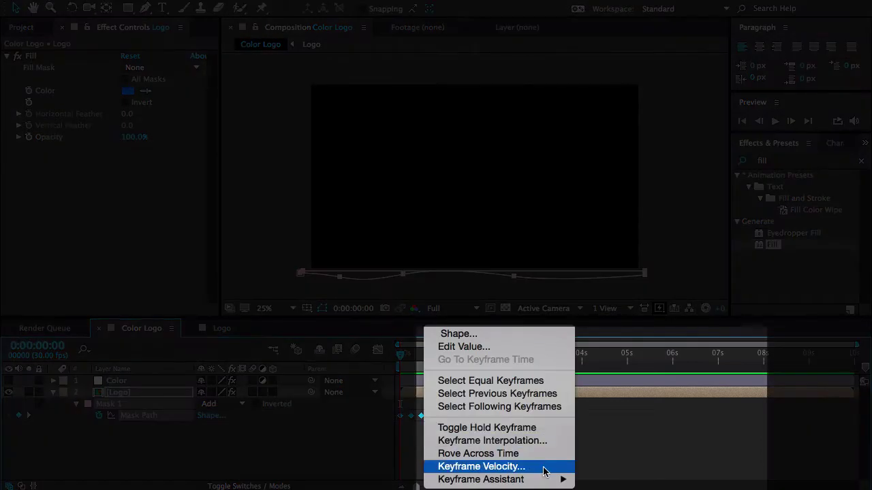
pyautogui.moveTo(545, 481)
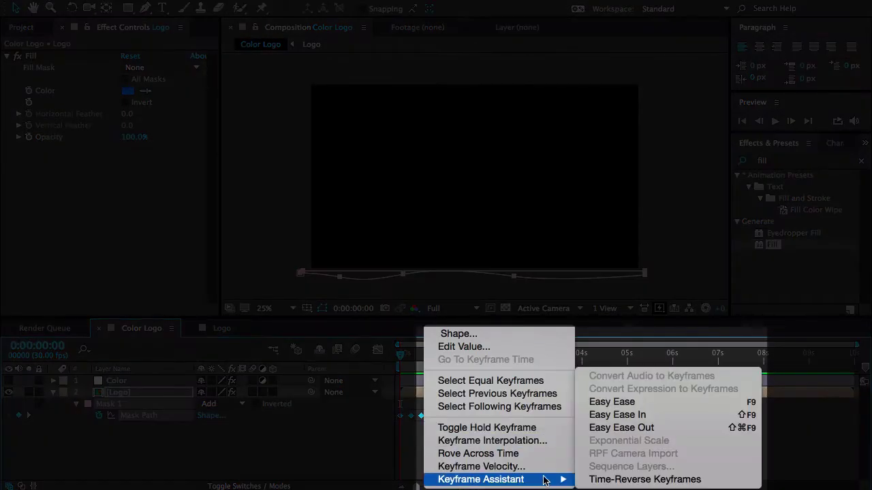
pyautogui.click(628, 402)
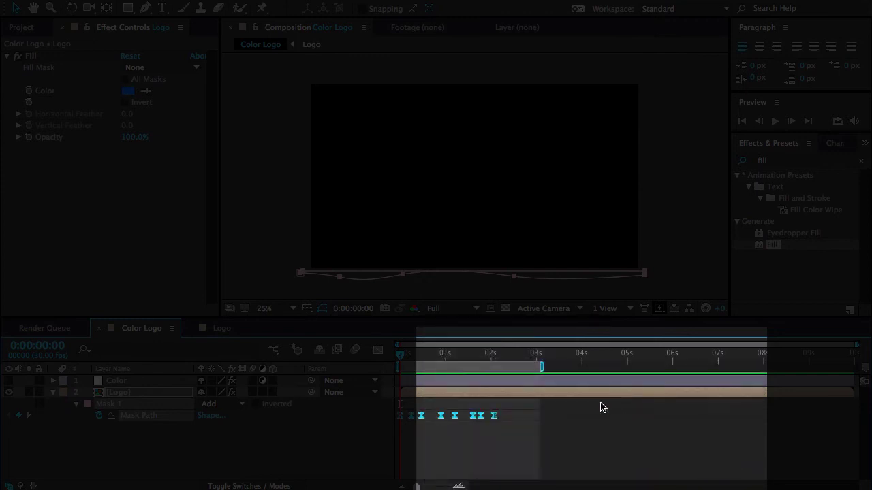
pyautogui.click(346, 442)
# Preview the eased wave, then switch to the Logo composition.
pyautogui.press('space')
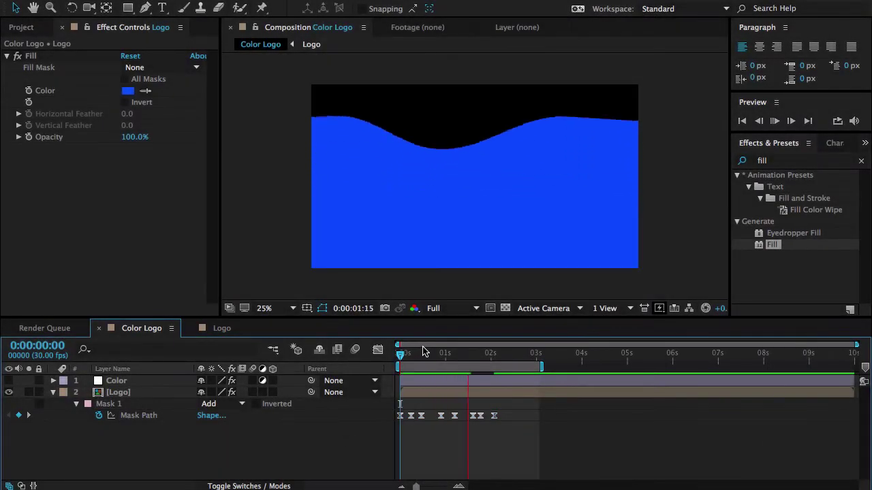
pyautogui.press('space')
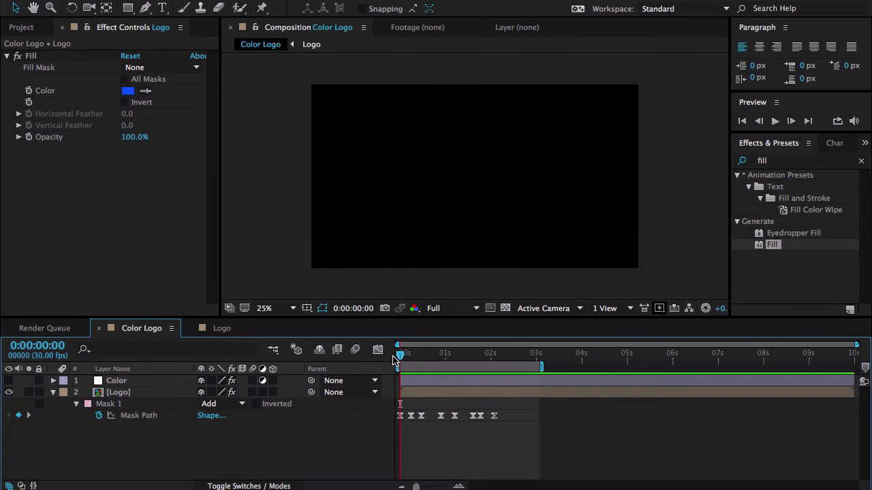
pyautogui.click(220, 329)
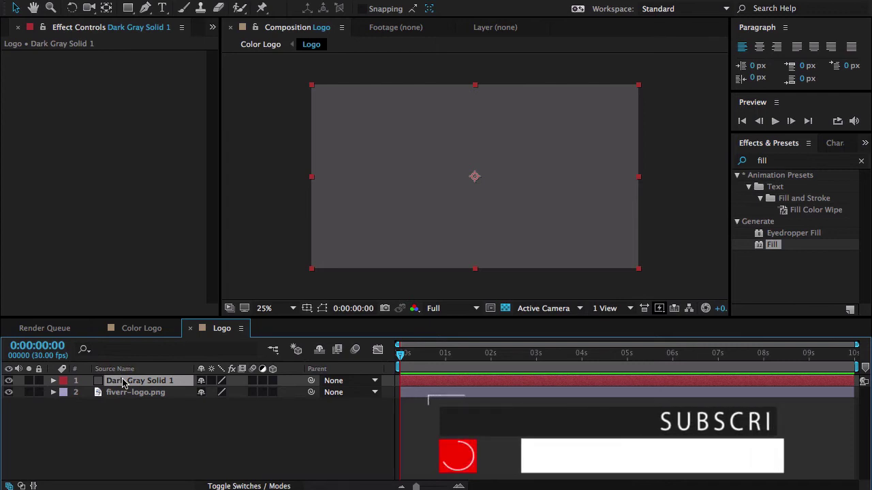
# Remove Dark Gray Solid 1 from the Logo comp and preview the reveal in Color Logo.
pyautogui.press('Delete')
pyautogui.click(149, 329)
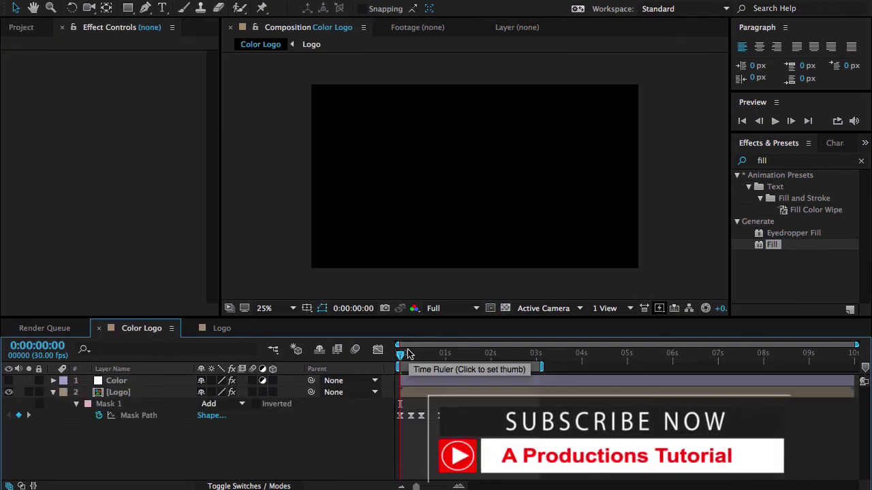
pyautogui.press('space')
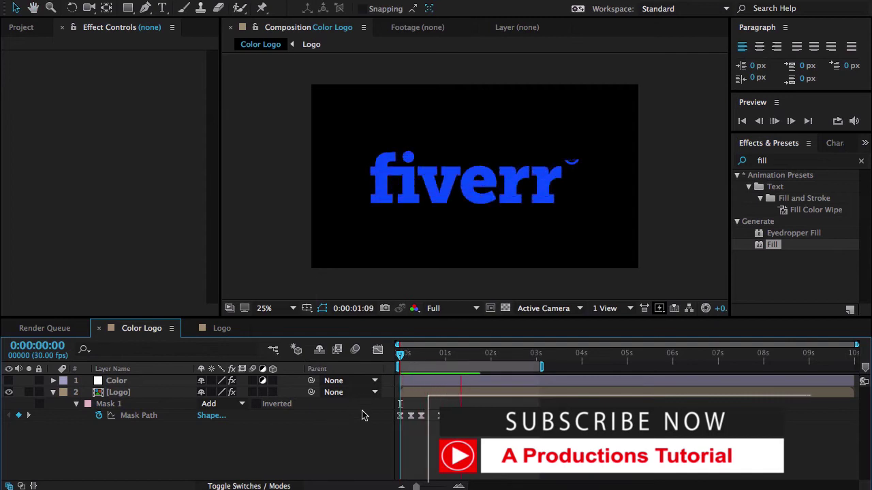
# Replay the logo reveal, stop at frame 17 and open the Logo precomp for editing.
pyautogui.moveTo(427, 353); pyautogui.dragTo(401, 355)
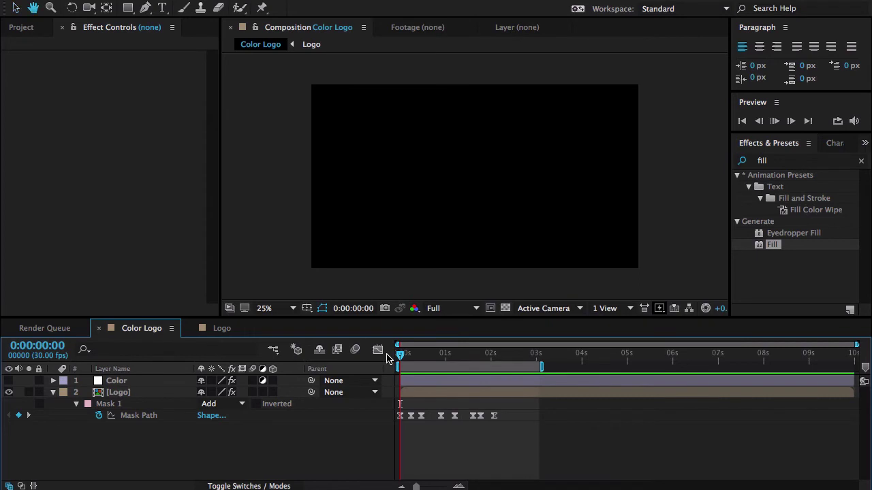
pyautogui.press('space')
pyautogui.click(426, 354)
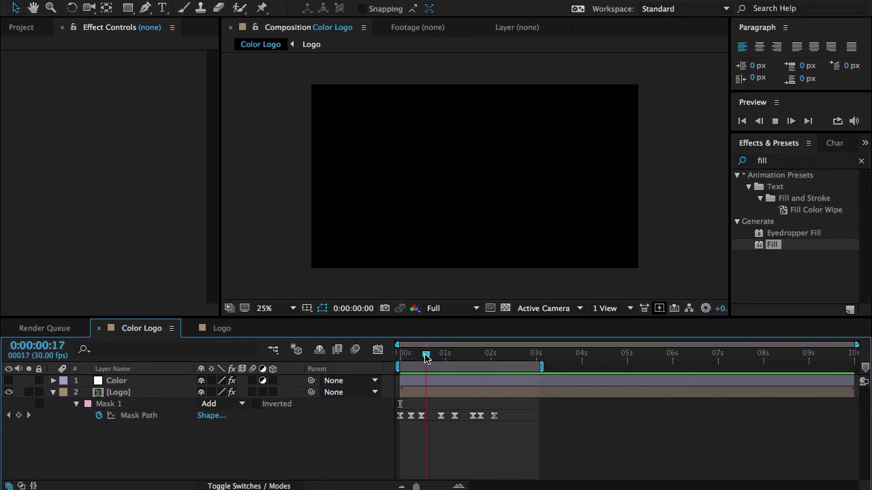
pyautogui.doubleClick(426, 393)
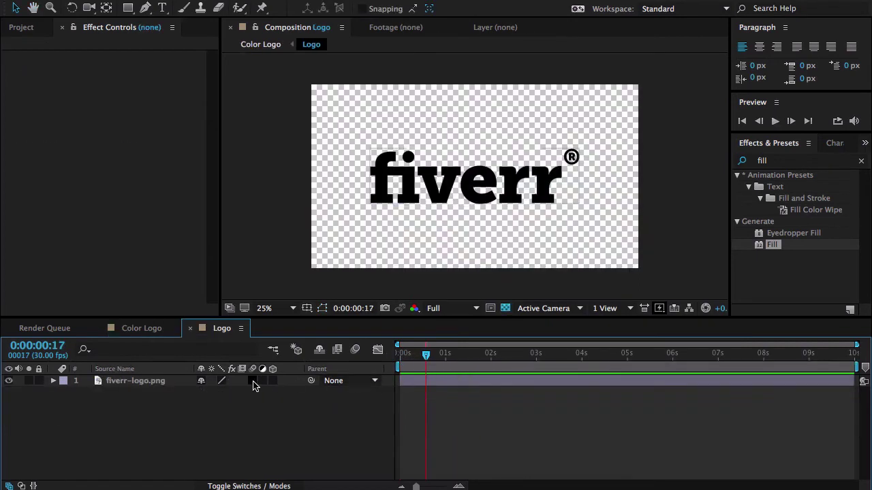
# Scale the fiverr-logo.png layer to 166% and move it higher in the frame.
pyautogui.click(166, 382)
pyautogui.press('s')
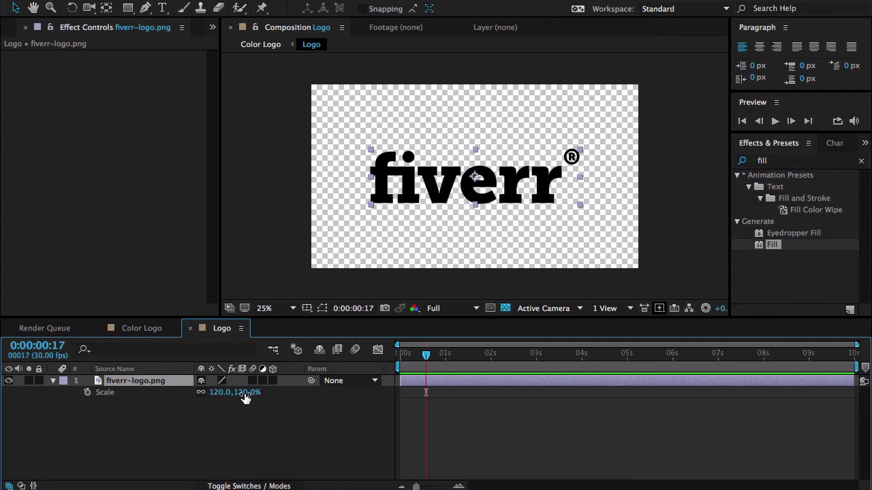
pyautogui.moveTo(246, 398); pyautogui.dragTo(277, 394)
pyautogui.moveTo(574, 189); pyautogui.dragTo(575, 164)
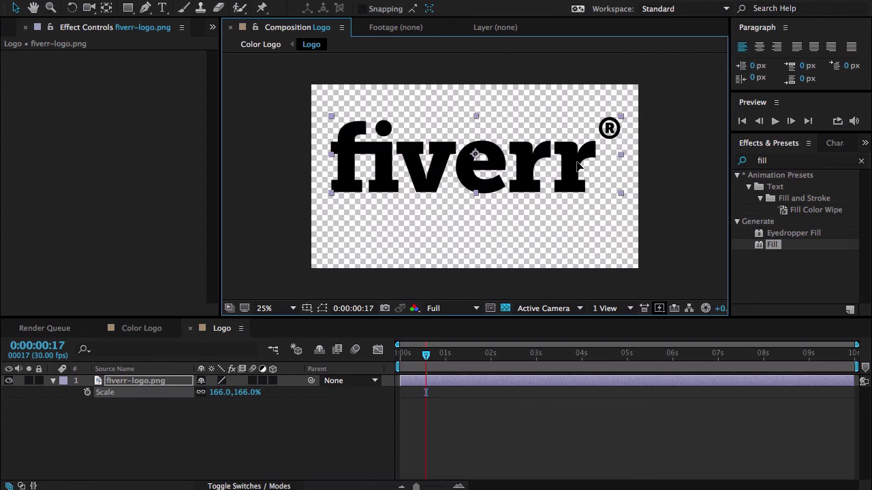
# Add a 'Tutorial' text layer positioned beneath the logo.
pyautogui.click(162, 8)
pyautogui.click(407, 258)
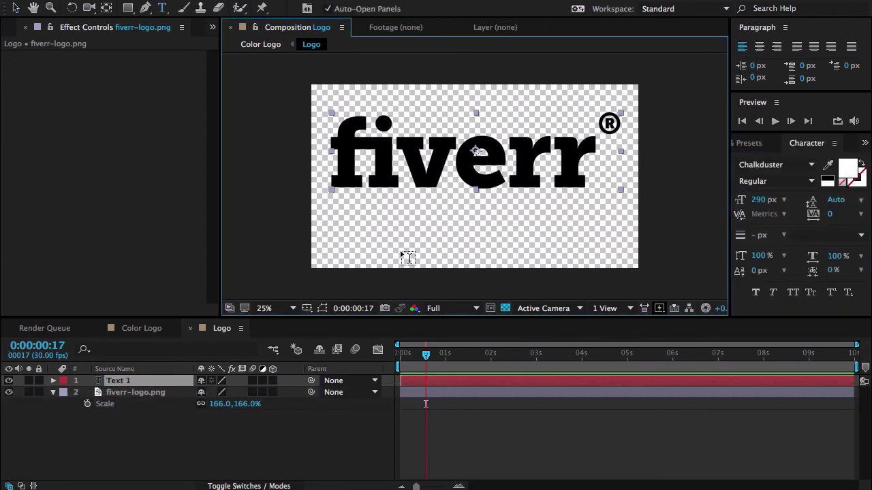
pyautogui.write('Tut')
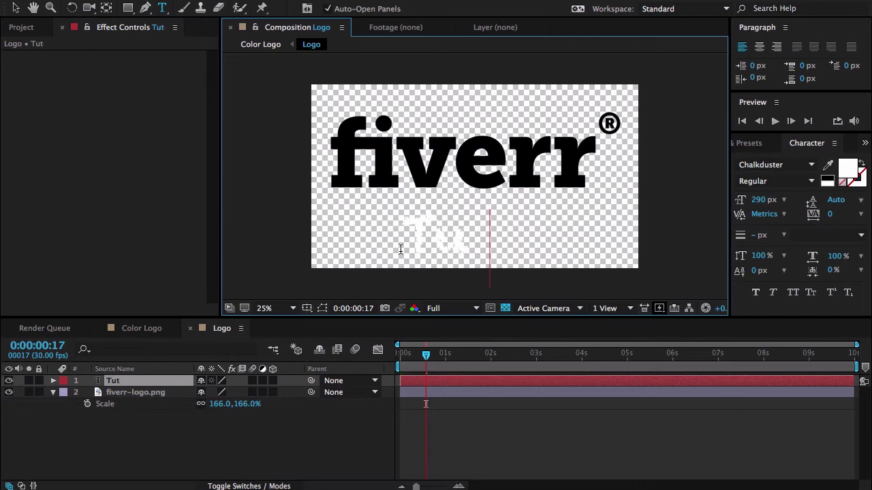
pyautogui.write('orial')
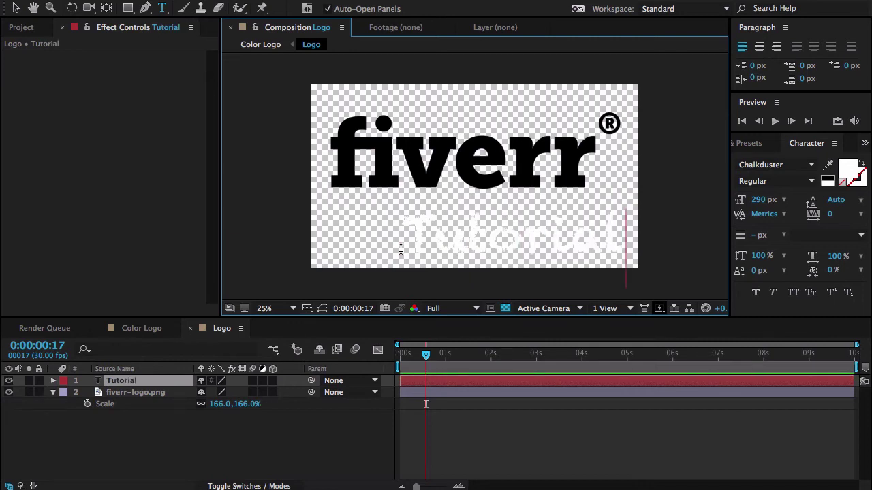
pyautogui.click(16, 7)
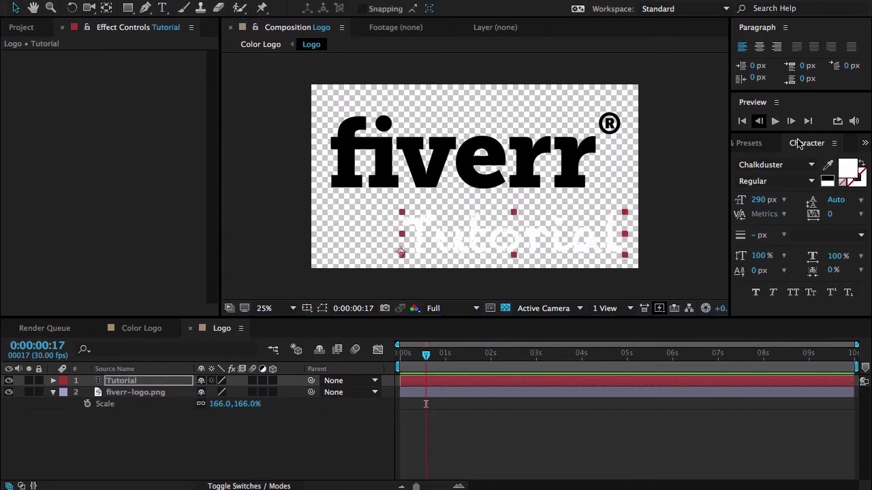
pyautogui.moveTo(575, 238); pyautogui.dragTo(537, 233)
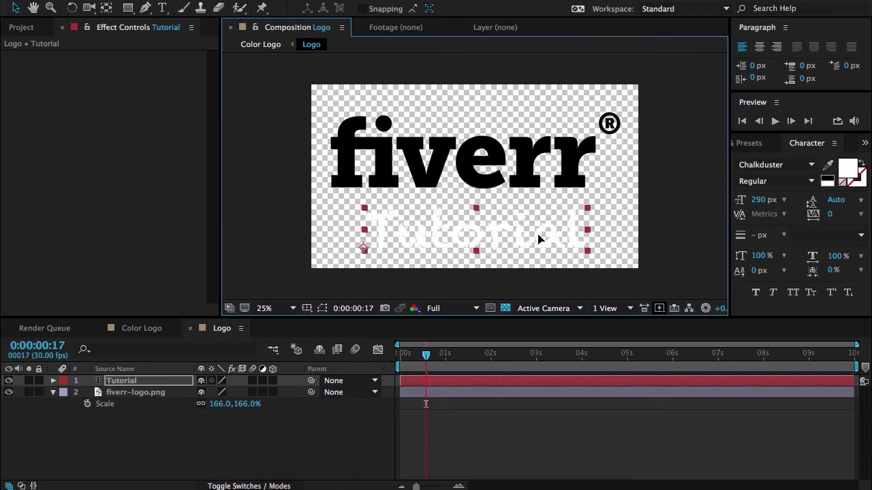
# Set the Tutorial text fill colour to blue and return to Color Logo.
pyautogui.click(848, 174)
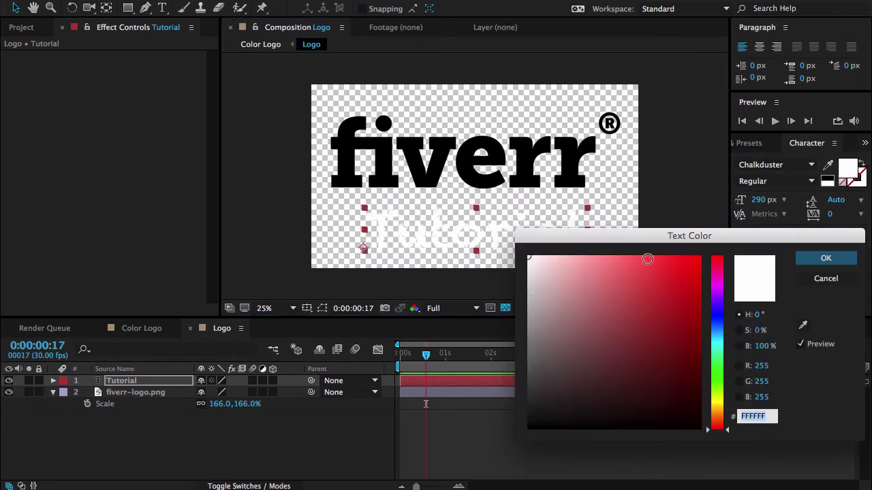
pyautogui.moveTo(647, 259); pyautogui.dragTo(700, 258)
pyautogui.click(717, 312)
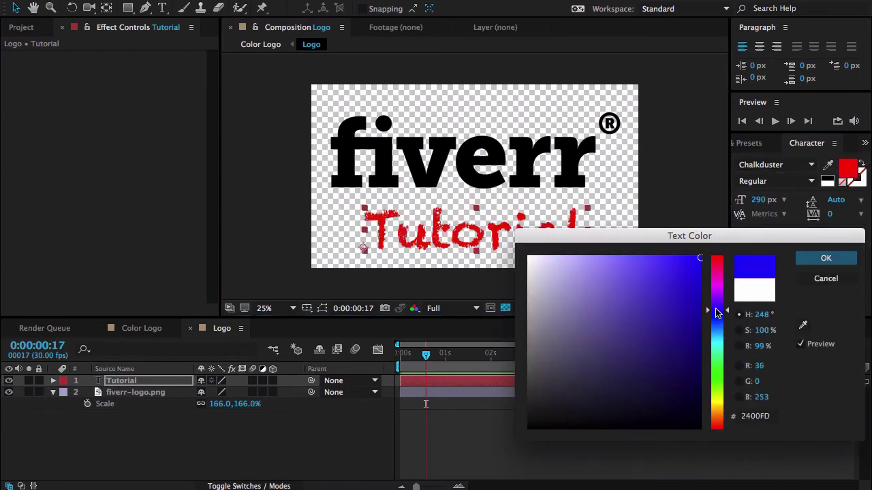
pyautogui.moveTo(717, 311); pyautogui.dragTo(717, 313)
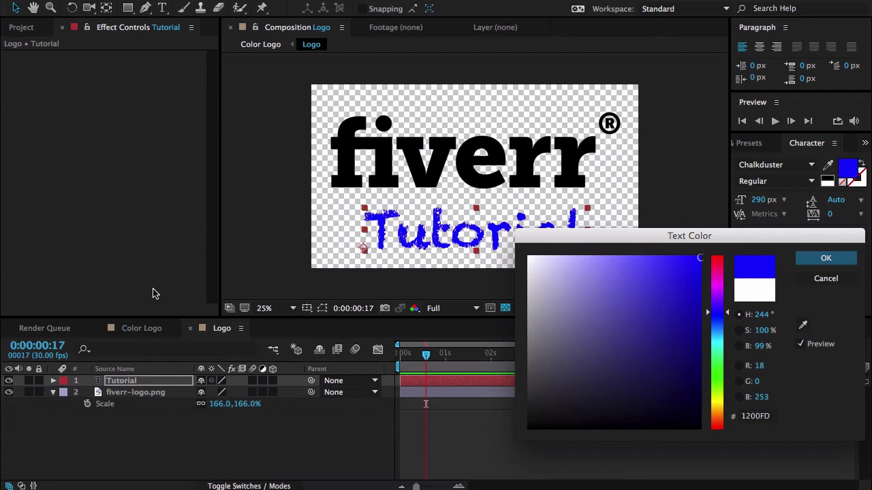
pyautogui.click(825, 258)
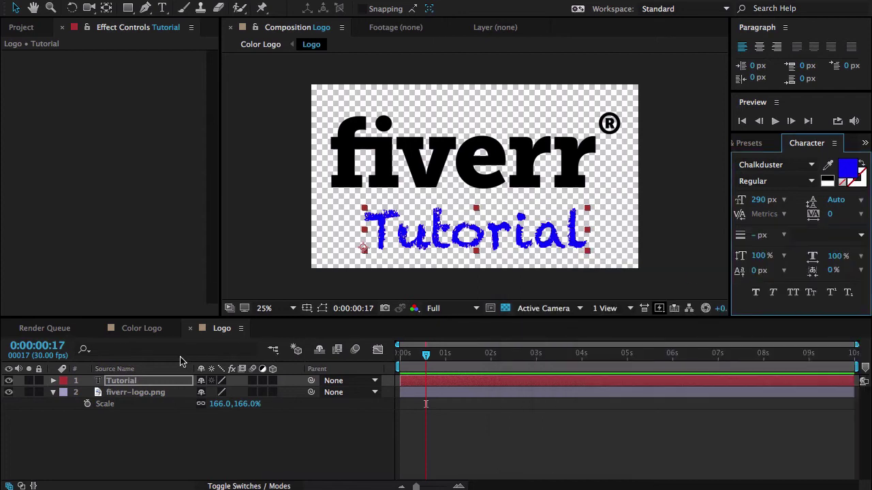
pyautogui.click(142, 328)
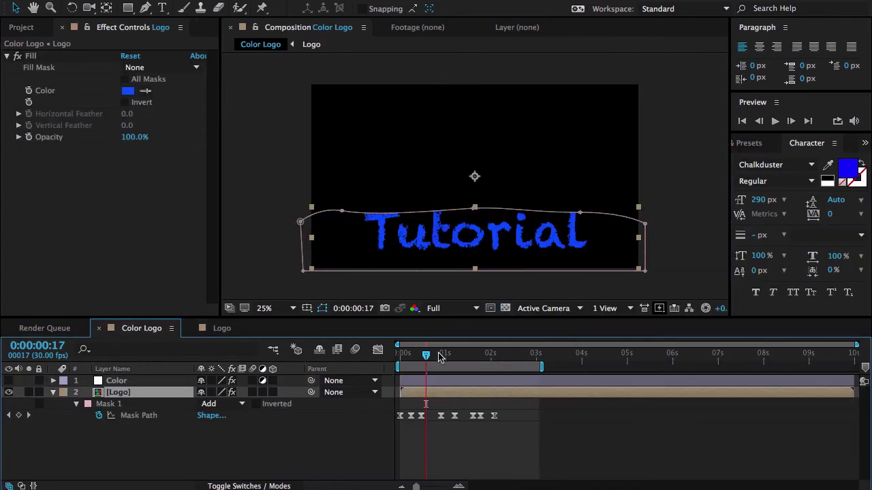
# Preview and scrub through the mask reveal of the logo and text.
pyautogui.moveTo(417, 359); pyautogui.dragTo(400, 356)
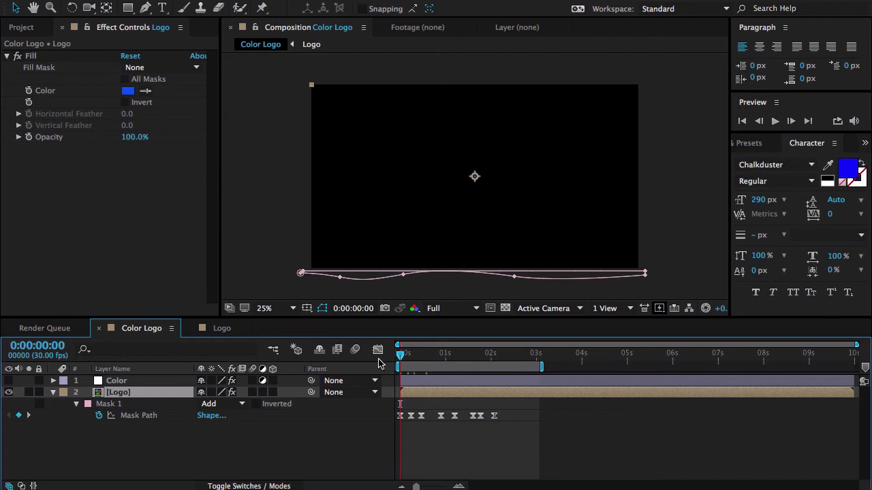
pyautogui.press('space')
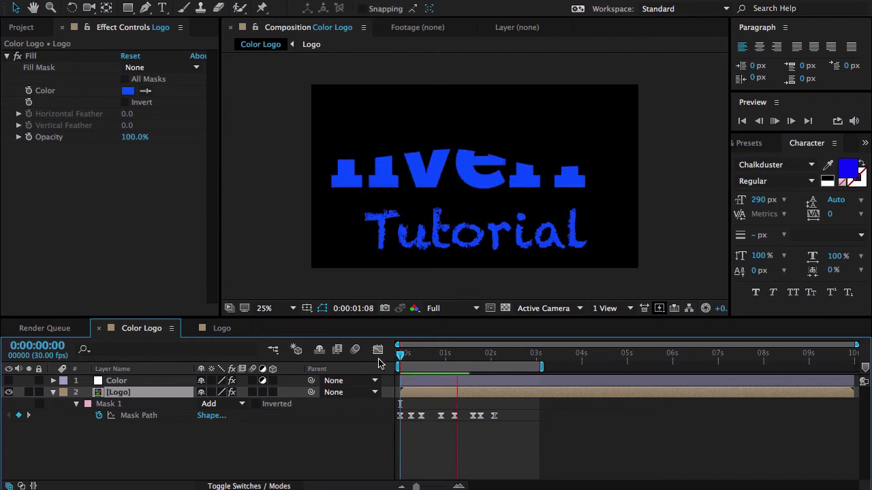
pyautogui.press('space')
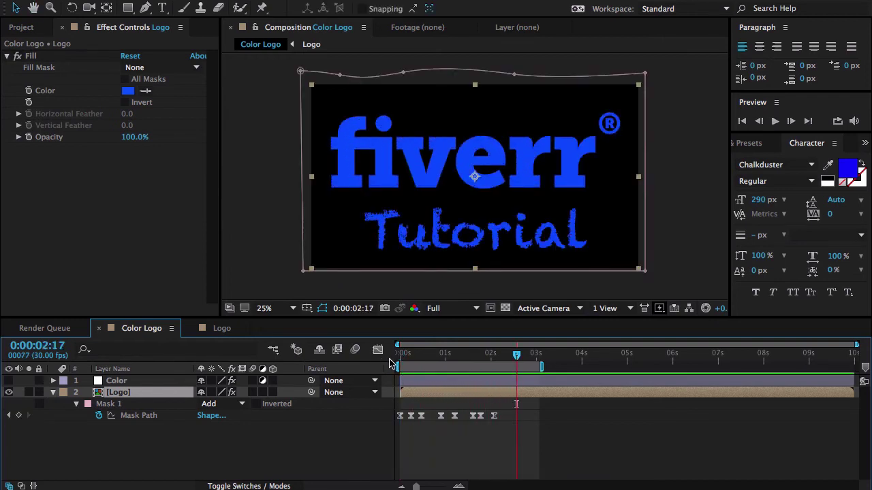
pyautogui.moveTo(408, 363); pyautogui.dragTo(470, 365)
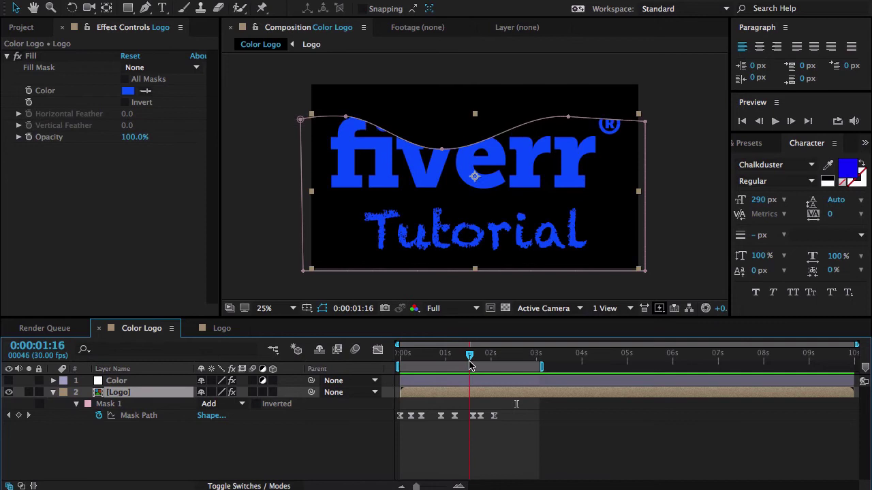
# Move the 1:18 Mask Path keyframe one frame earlier and preview from the start.
pyautogui.click(425, 416)
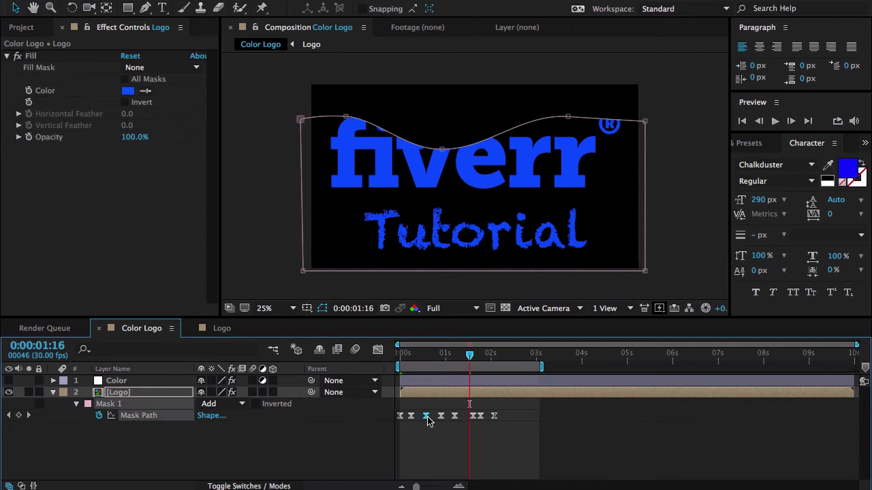
pyautogui.click(468, 416)
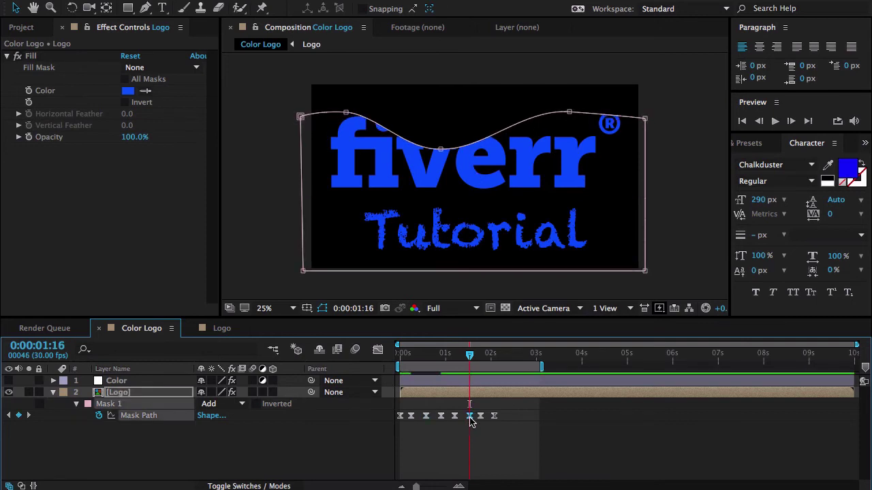
pyautogui.moveTo(469, 416); pyautogui.dragTo(466, 416)
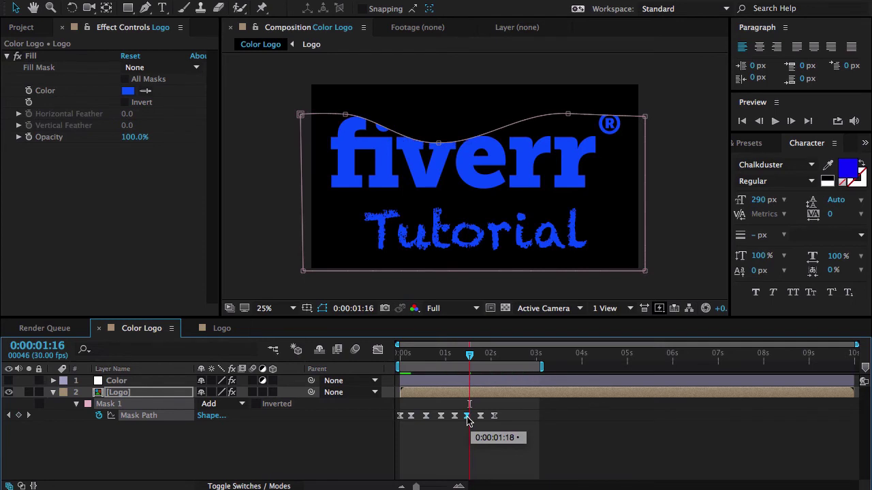
pyautogui.click(412, 418)
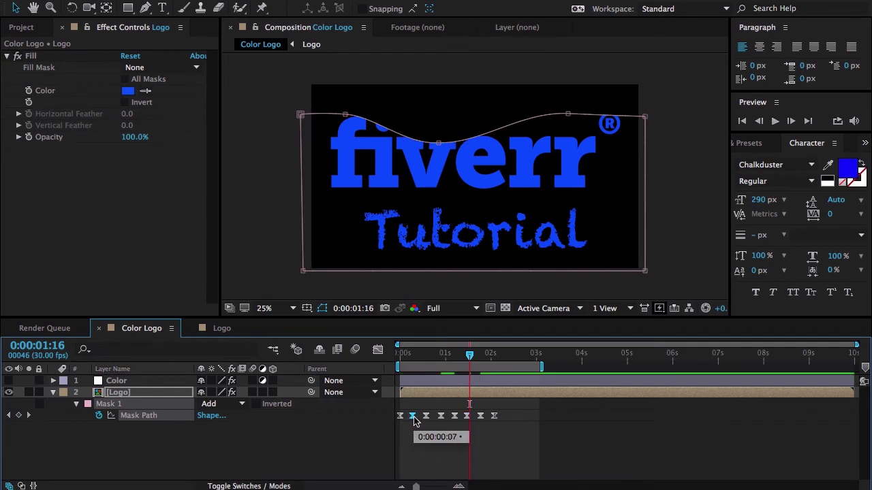
pyautogui.click(395, 356)
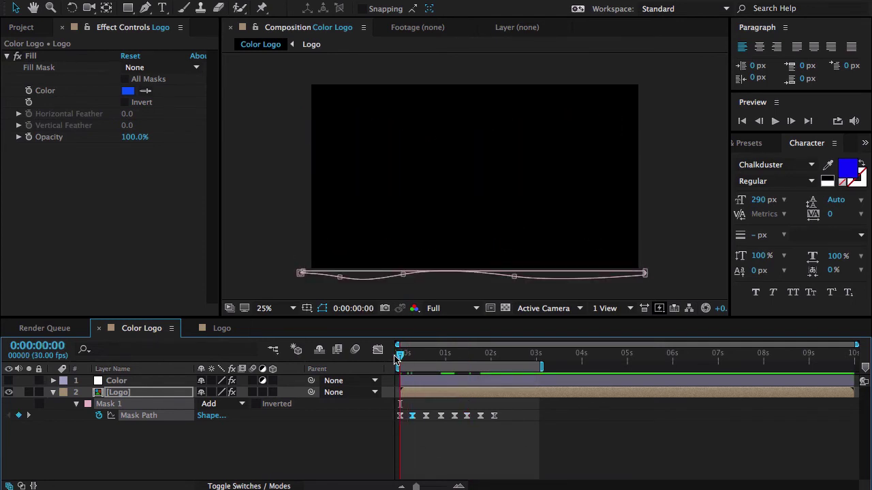
pyautogui.press('space')
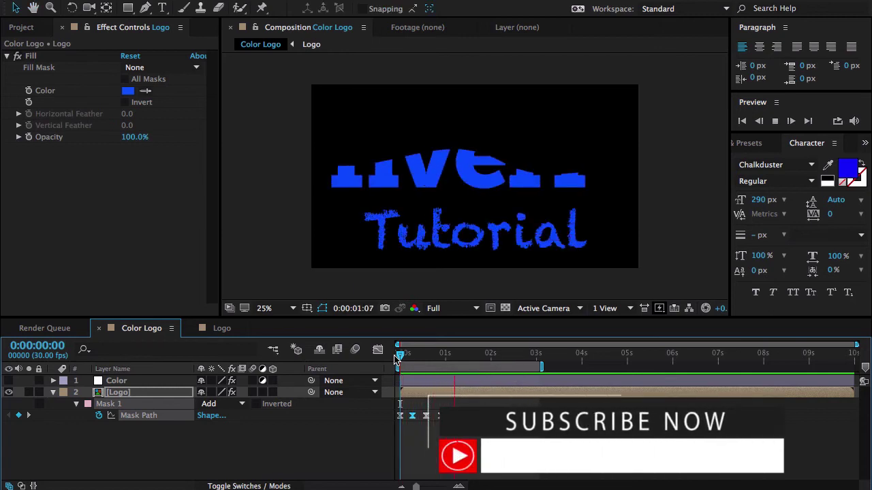
pyautogui.press('space')
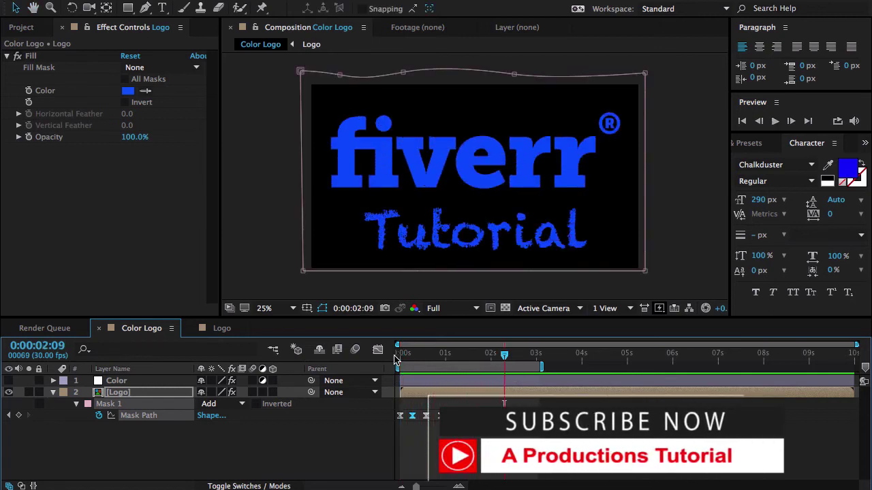
# Lock the mask, hide mask outlines, collapse the Logo layer and duplicate it four times.
pyautogui.click(39, 404)
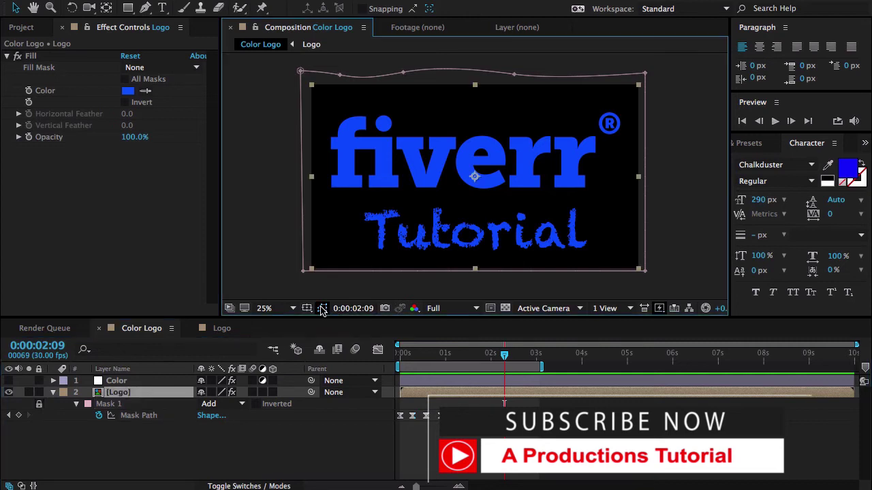
pyautogui.click(323, 309)
pyautogui.click(54, 393)
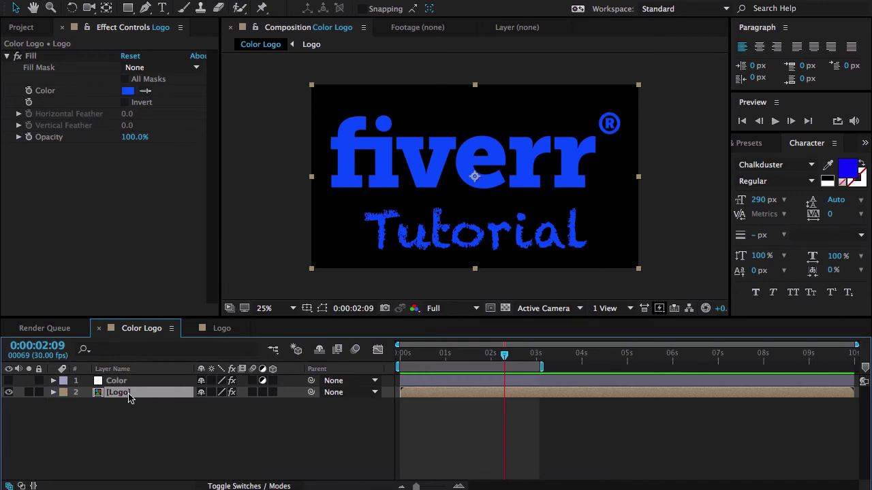
pyautogui.press('super+d')
pyautogui.press('super+d')
pyautogui.press('super+d')
pyautogui.press('super+d')
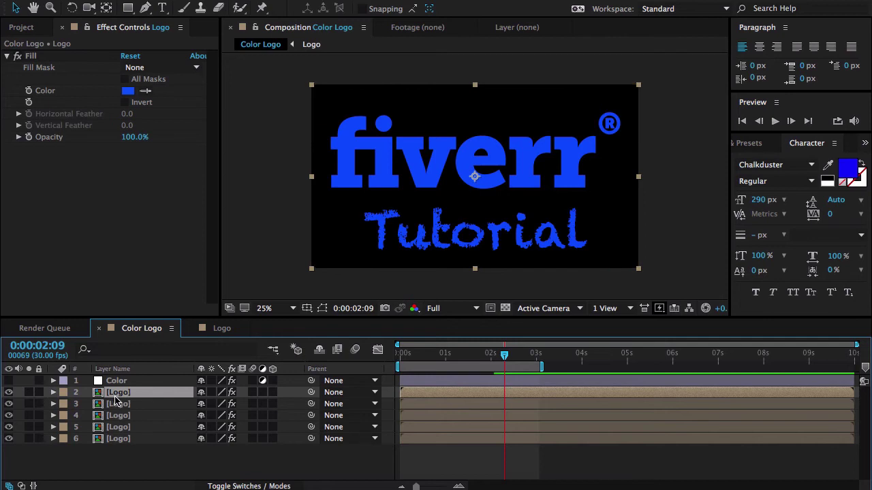
# Stagger the Logo copies by shifting layers 2–5, then 2–4, 2–3 and 2 later.
pyautogui.keyDown('shift'); pyautogui.click(425, 431); pyautogui.keyUp('shift')
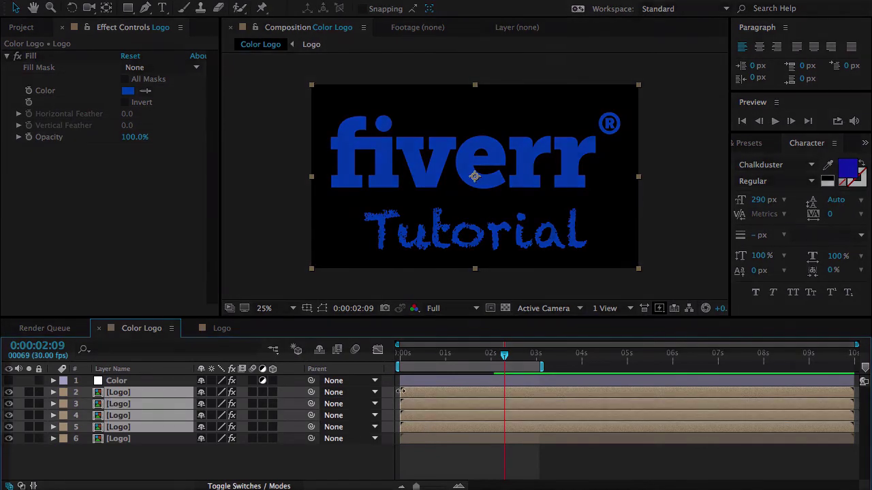
pyautogui.moveTo(428, 429); pyautogui.dragTo(439, 431)
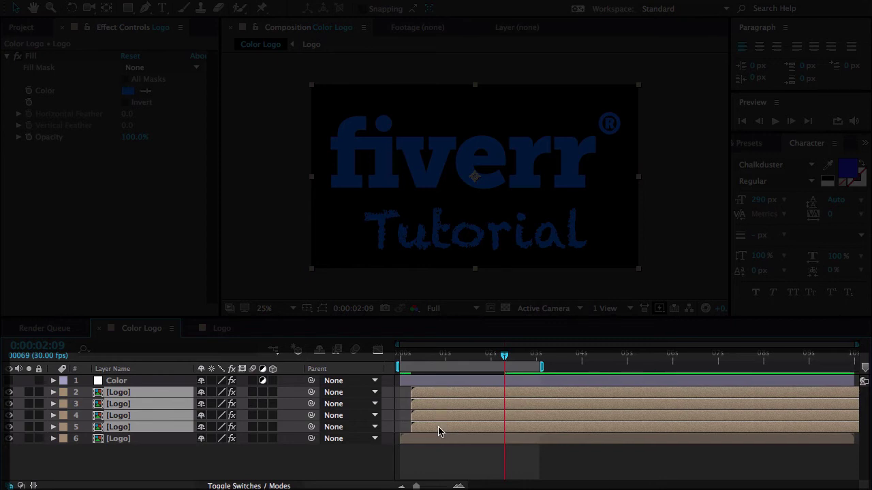
pyautogui.keyDown('super'); pyautogui.click(440, 431); pyautogui.keyUp('super')
pyautogui.moveTo(431, 417); pyautogui.dragTo(470, 399)
pyautogui.keyDown('super'); pyautogui.click(443, 417); pyautogui.keyUp('super')
pyautogui.keyDown('super'); pyautogui.click(457, 403); pyautogui.keyUp('super')
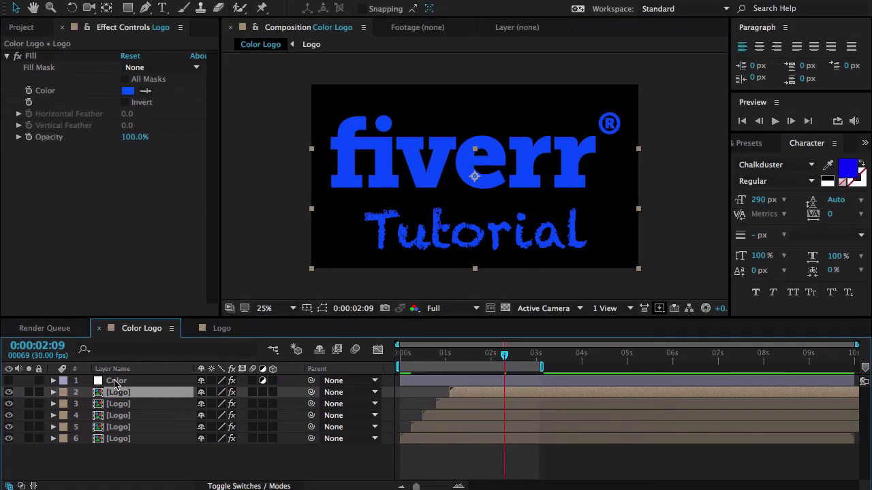
pyautogui.click(114, 383)
# Duplicate the Color layer's Fill effect into Fill 2 through Fill 5.
pyautogui.click(88, 31)
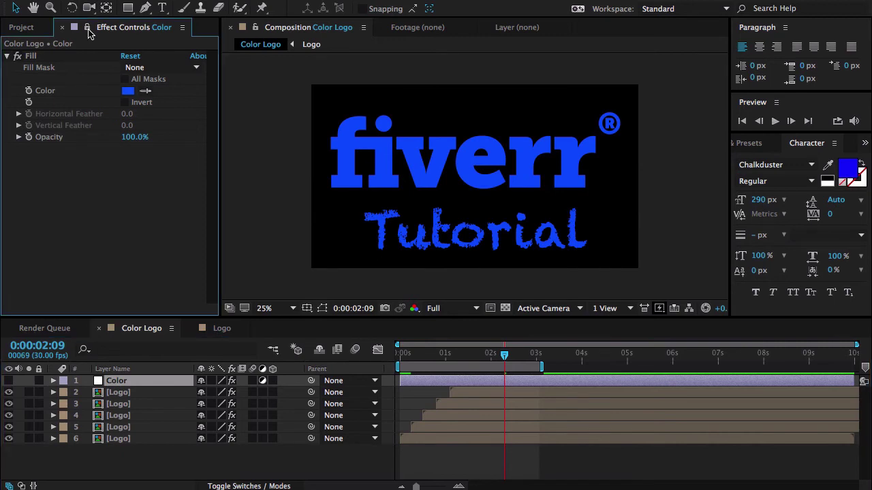
pyautogui.click(32, 57)
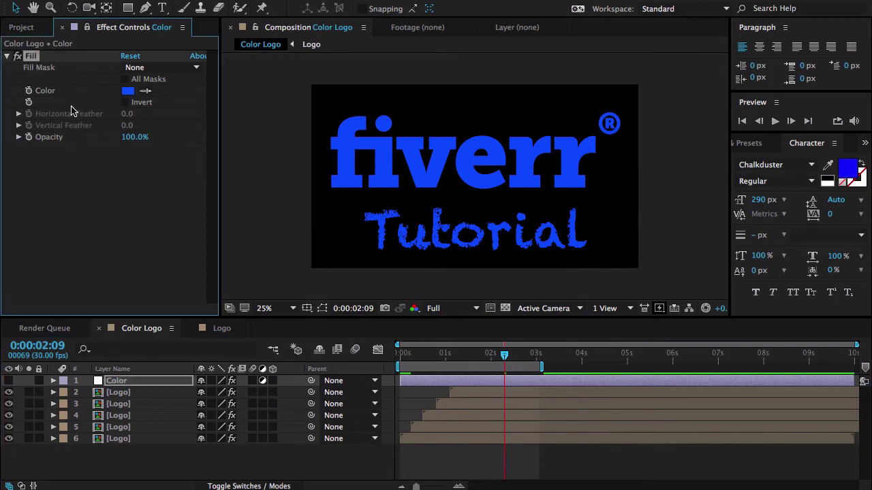
pyautogui.hotkey('ctrl', 'd')
pyautogui.hotkey('ctrl', 'd')
pyautogui.hotkey('ctrl', 'd')
pyautogui.hotkey('ctrl', 'd')
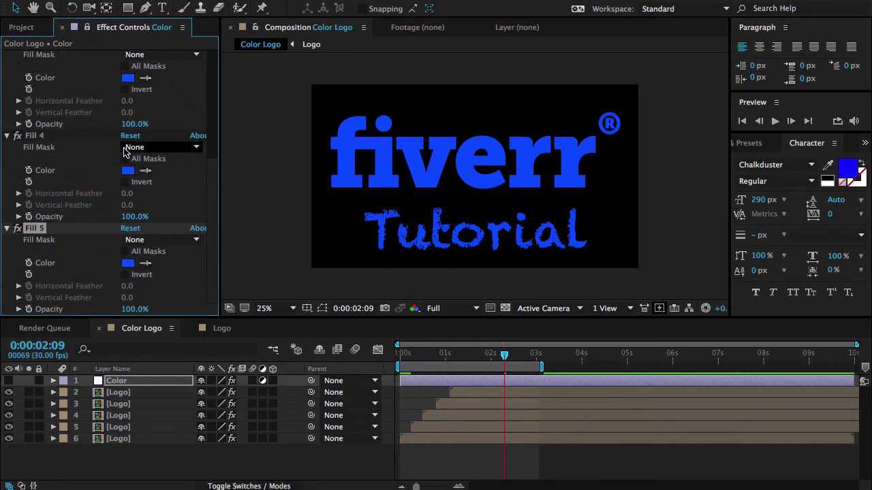
pyautogui.scroll(3, 125, 152)
pyautogui.scroll(5, 126, 157)
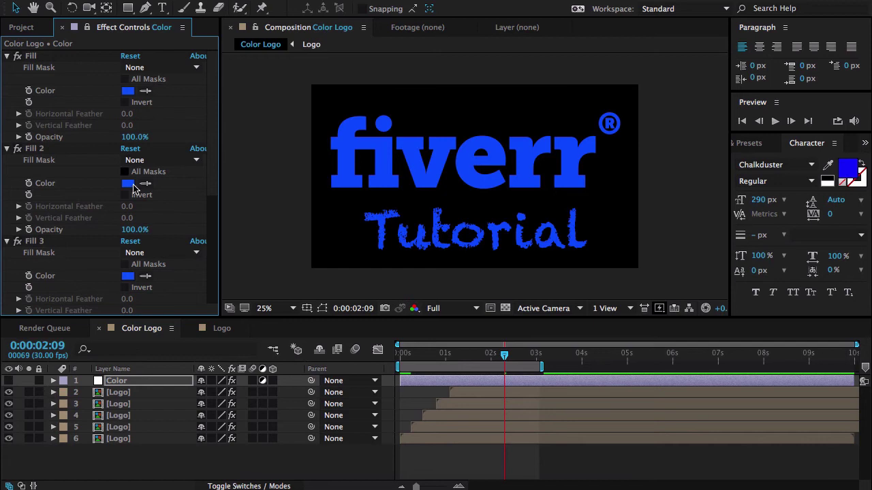
# Set the Fill 2 colour to a darker, less saturated green.
pyautogui.click(127, 185)
pyautogui.moveTo(722, 332); pyautogui.dragTo(722, 373)
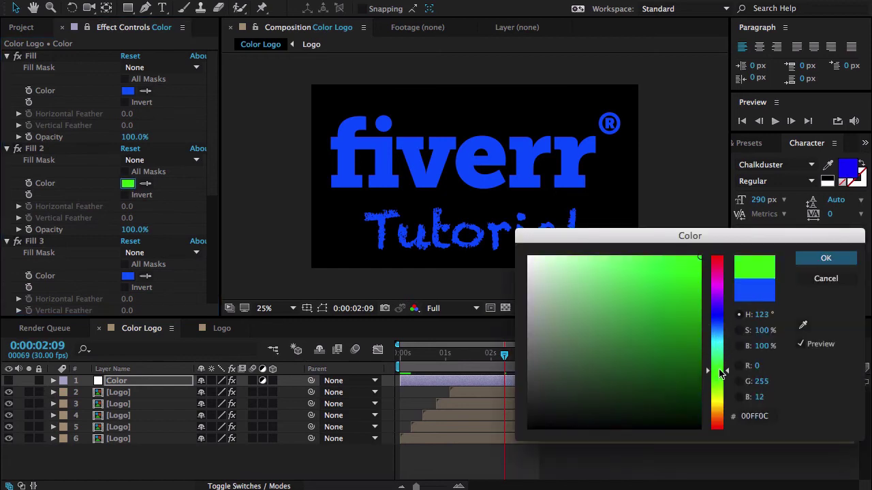
pyautogui.moveTo(671, 306); pyautogui.dragTo(663, 306)
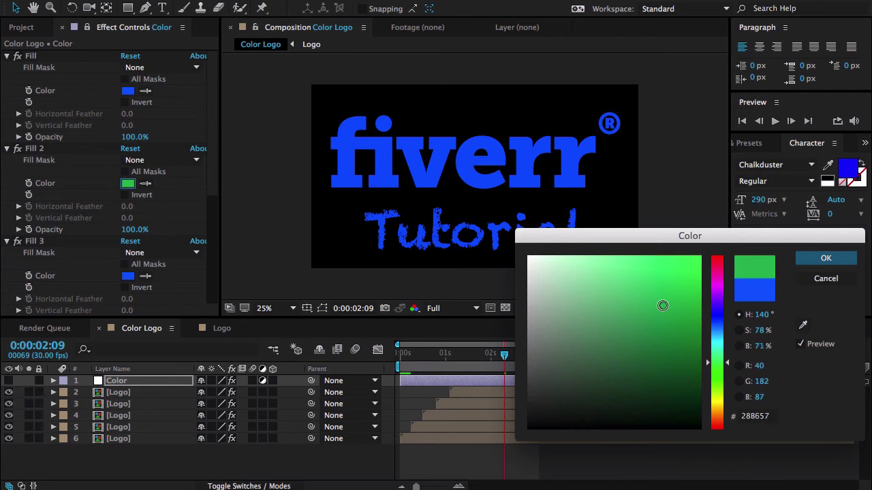
pyautogui.click(826, 258)
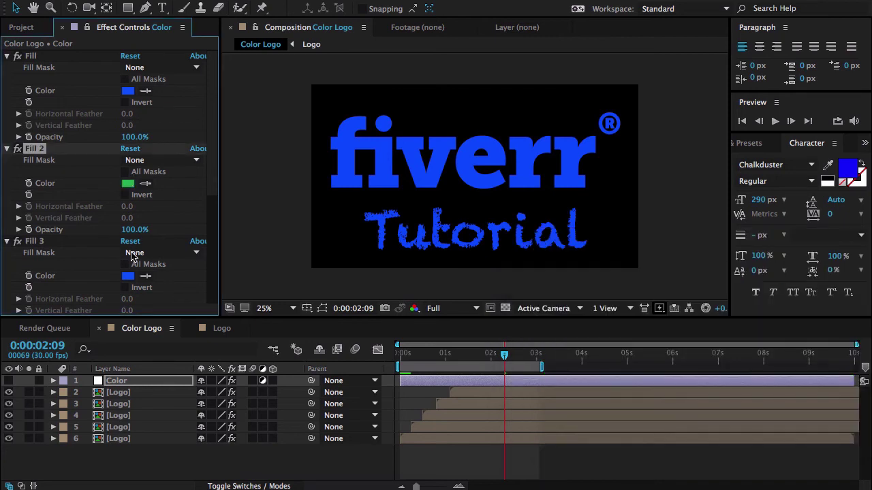
# Set the Fill 3 colour to a toned-down yellow.
pyautogui.click(127, 277)
pyautogui.moveTo(717, 393); pyautogui.dragTo(722, 407)
pyautogui.click(669, 304)
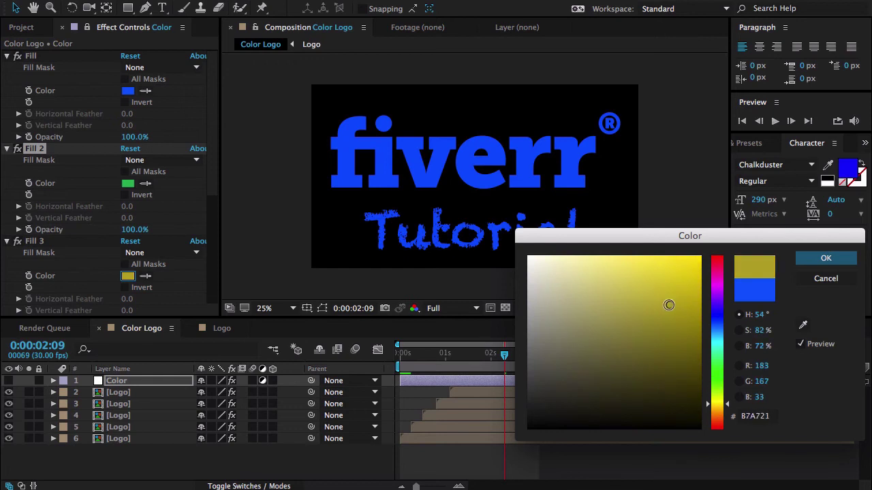
pyautogui.moveTo(668, 304); pyautogui.dragTo(666, 297)
pyautogui.click(801, 263)
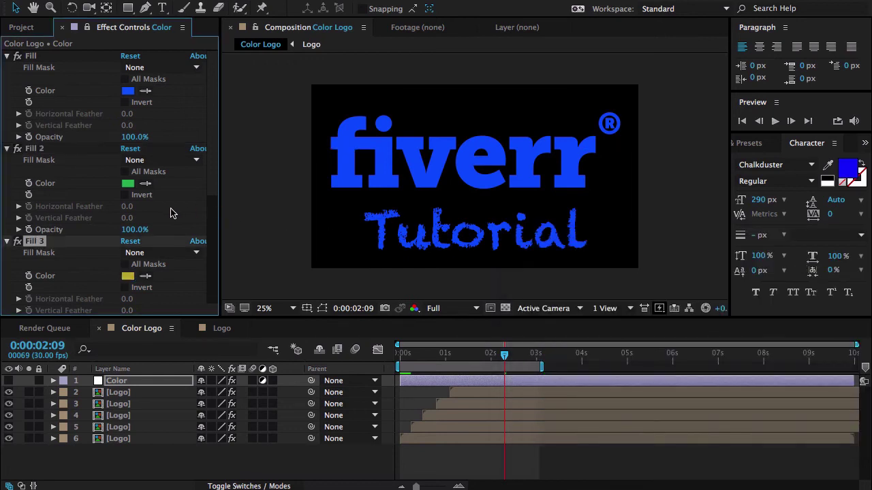
# Set the Fill 4 colour to a dark purple.
pyautogui.scroll(-5, 172, 214)
pyautogui.click(128, 216)
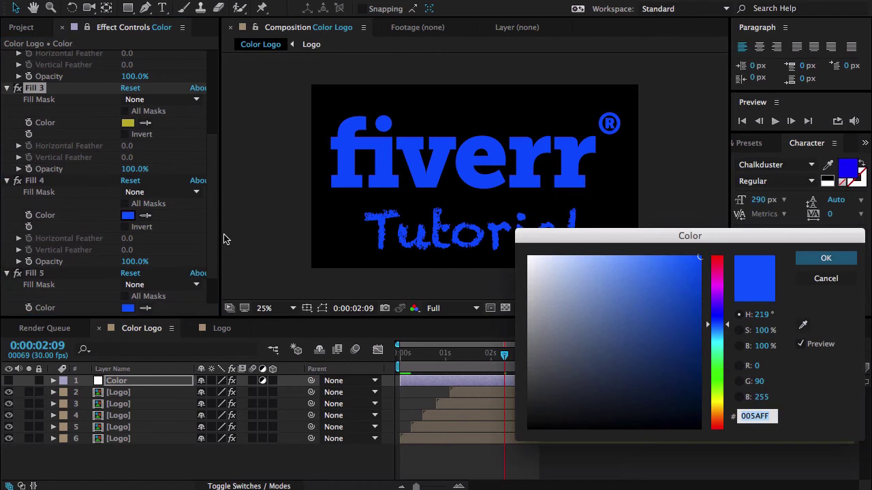
pyautogui.moveTo(722, 302); pyautogui.dragTo(722, 293)
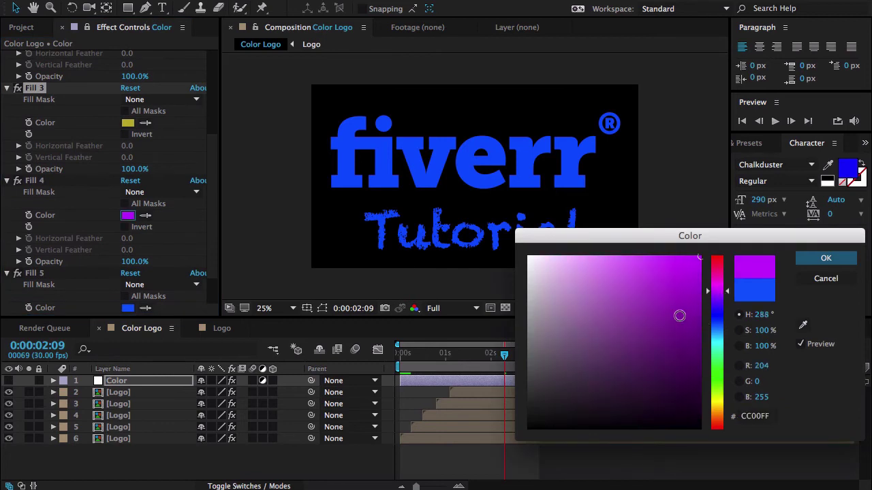
pyautogui.click(677, 321)
pyautogui.click(719, 298)
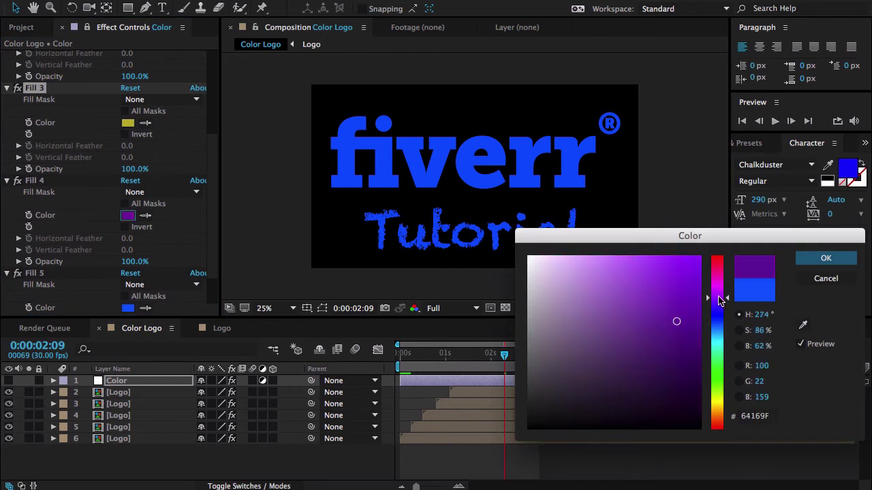
pyautogui.click(824, 257)
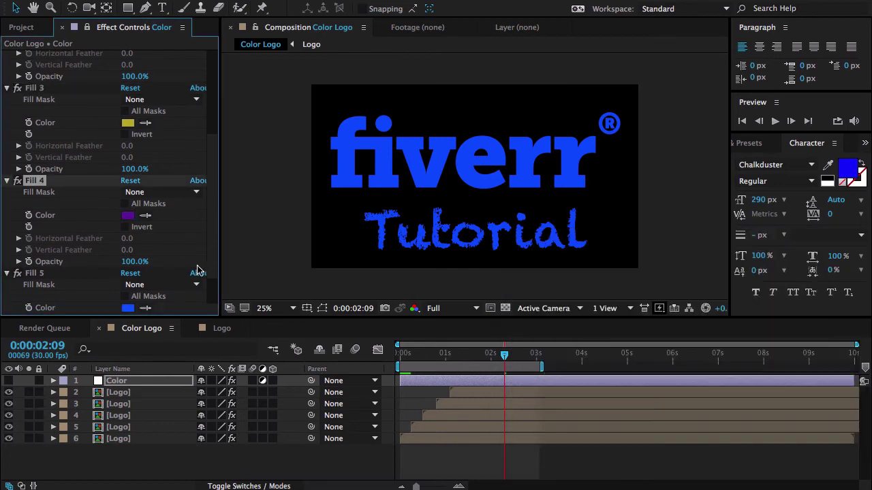
# Set the Fill 5 colour to a darker green.
pyautogui.click(127, 308)
pyautogui.moveTo(718, 400); pyautogui.dragTo(717, 377)
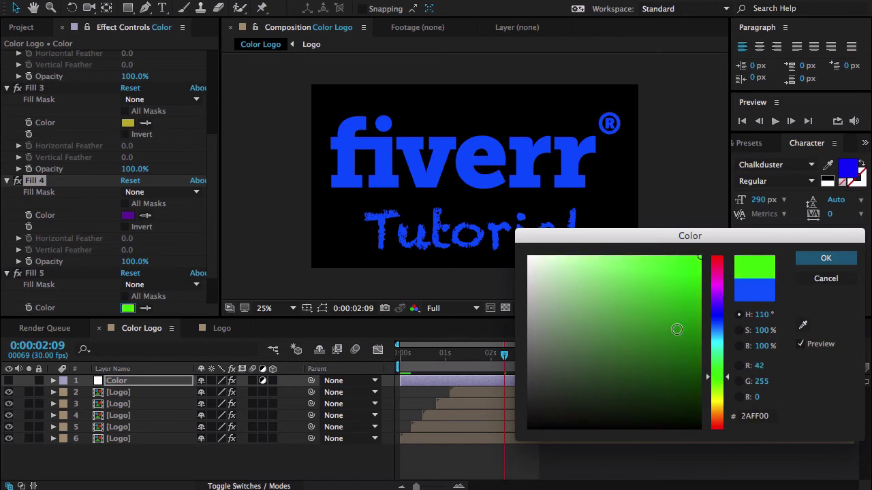
pyautogui.click(674, 320)
pyautogui.moveTo(675, 320); pyautogui.dragTo(670, 308)
pyautogui.click(824, 258)
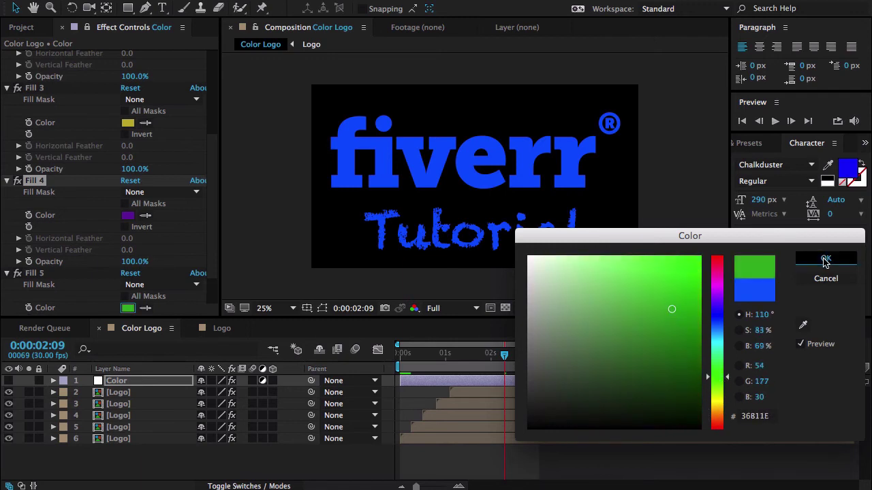
pyautogui.click(134, 428)
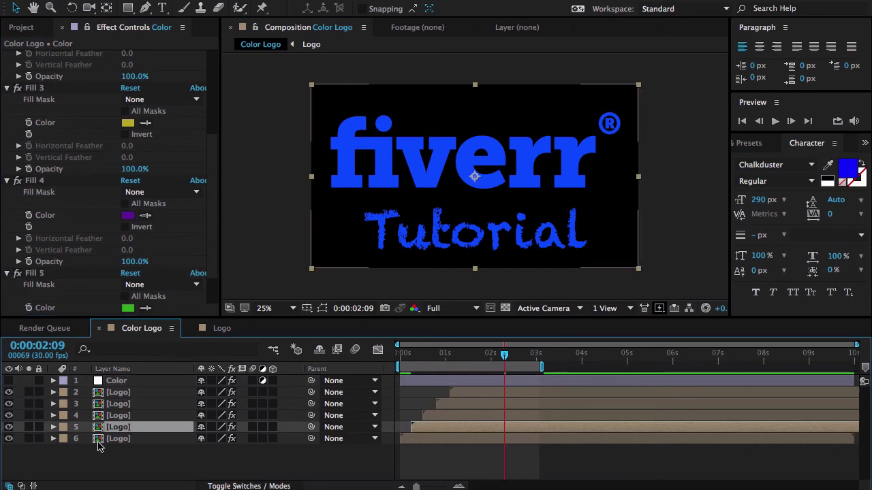
# Link Logo layer 5's Fill Color by expression to the Color layer's Fill 2 colour.
pyautogui.click(53, 427)
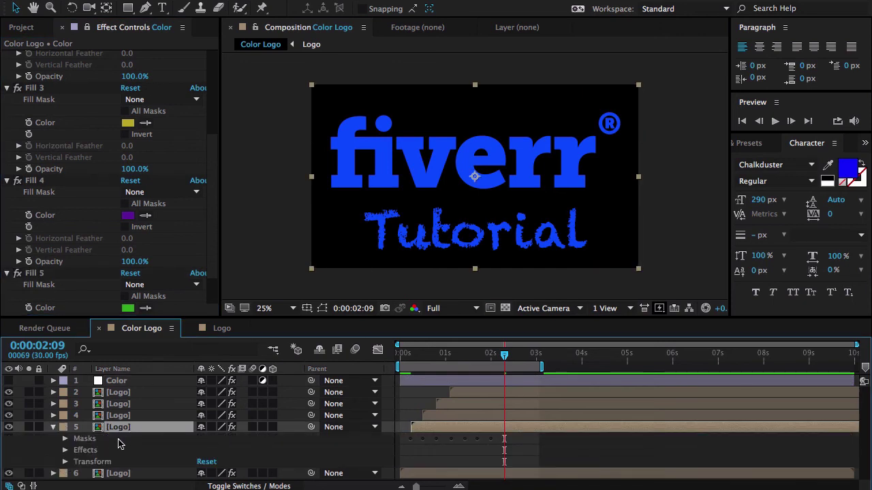
pyautogui.click(64, 451)
pyautogui.scroll(-1, 67, 455)
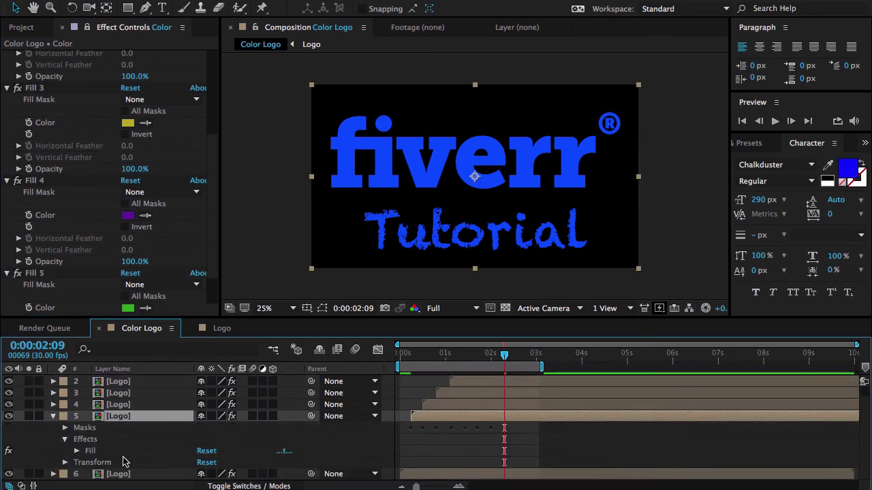
pyautogui.click(76, 451)
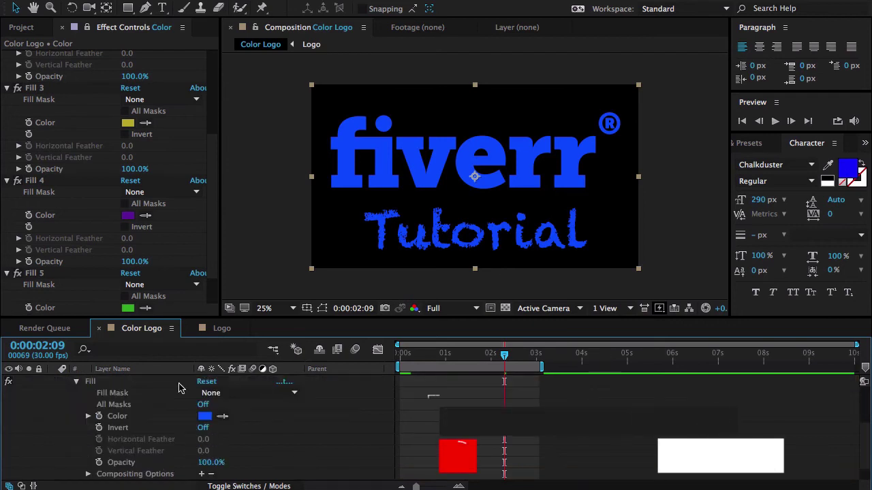
pyautogui.scroll(1, 83, 204)
pyautogui.scroll(10, 82, 204)
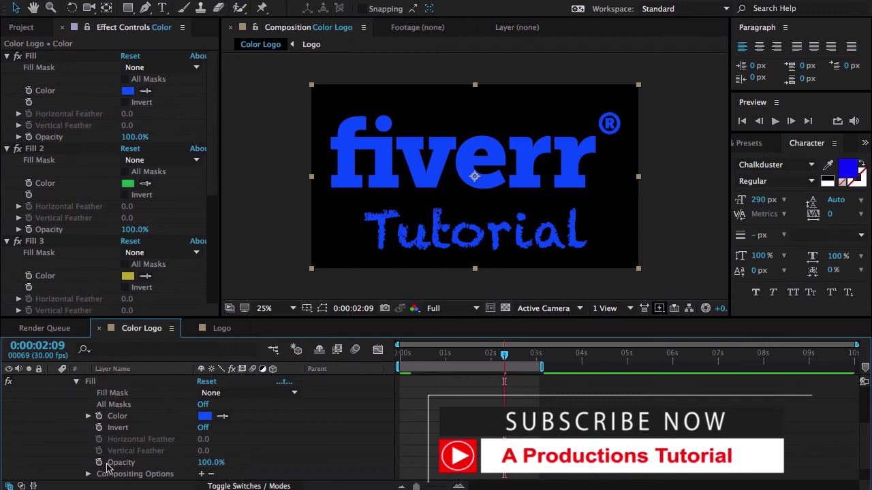
pyautogui.click(99, 416)
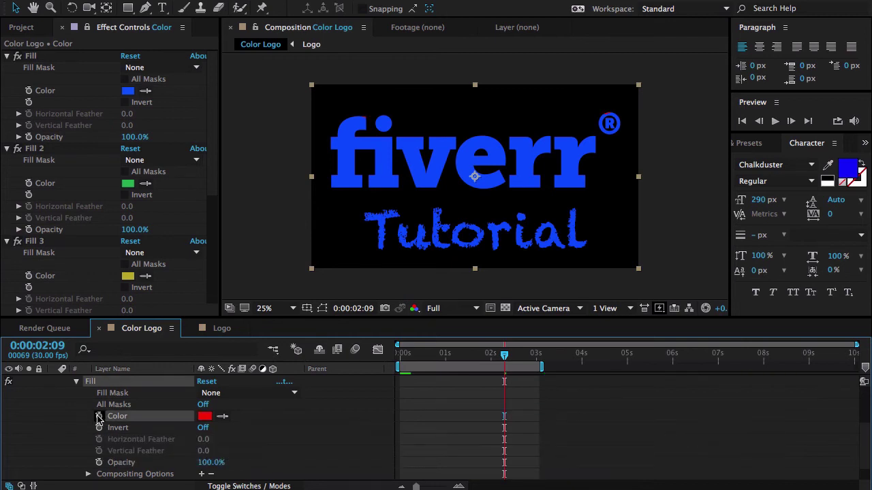
pyautogui.keyDown('alt'); pyautogui.click(100, 419); pyautogui.keyUp('alt')
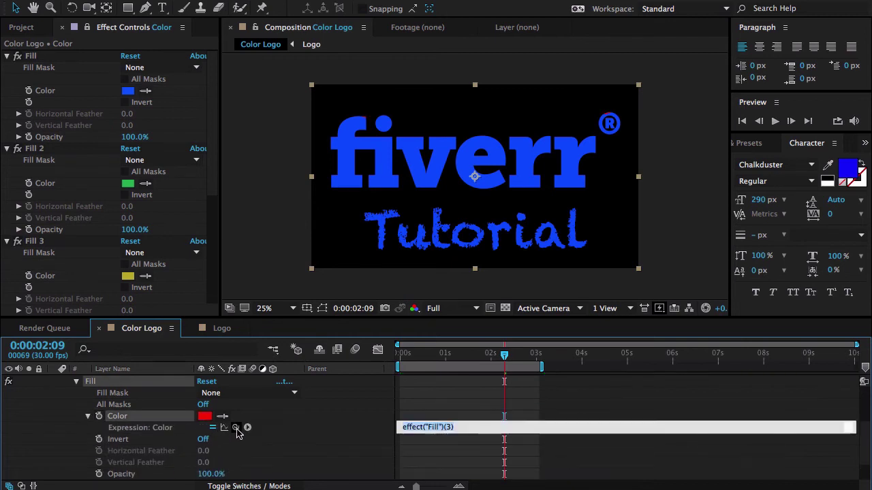
pyautogui.moveTo(235, 427); pyautogui.dragTo(54, 86)
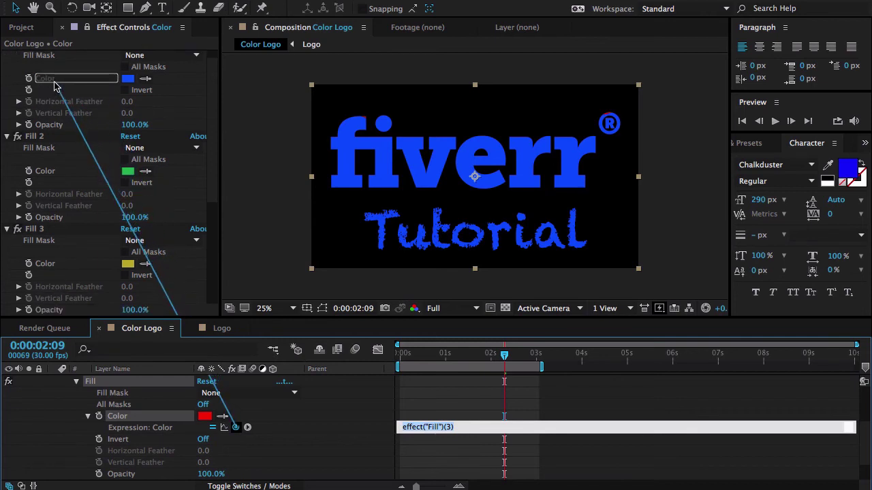
pyautogui.moveTo(55, 85); pyautogui.dragTo(46, 171)
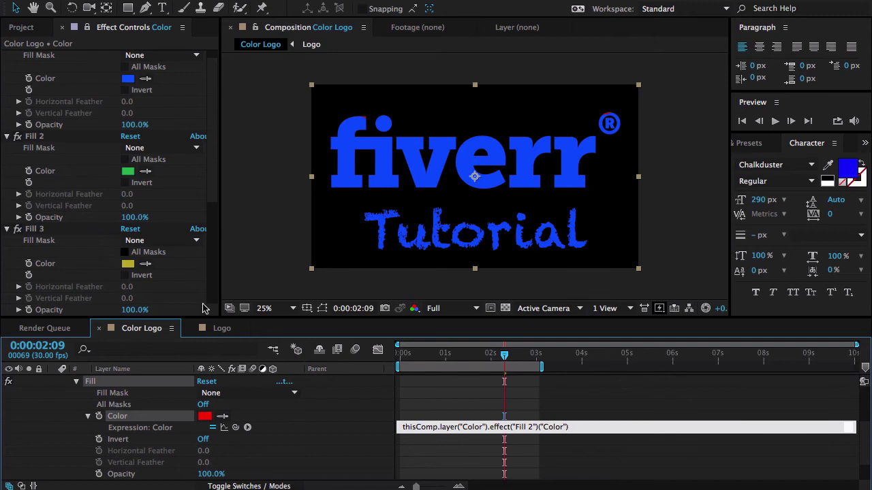
pyautogui.click(334, 431)
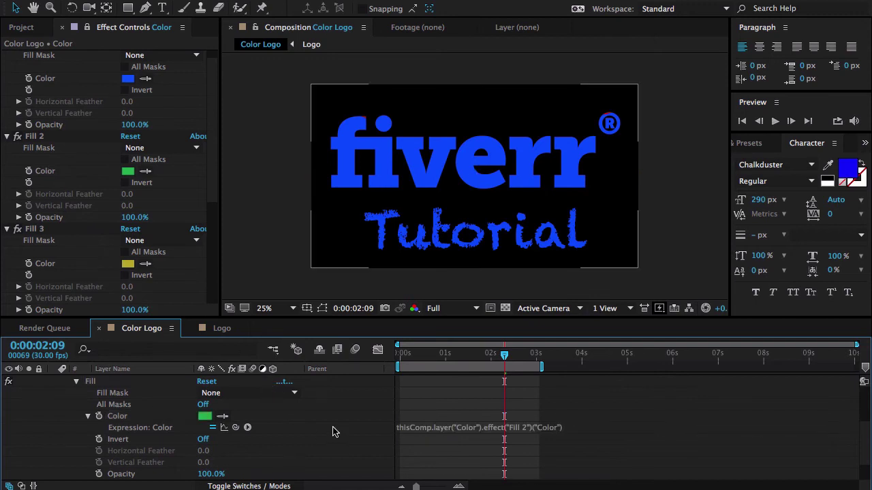
# Collapse layer 5's Fill effect and property groups and the Fill 2 settings.
pyautogui.click(76, 381)
pyautogui.click(54, 421)
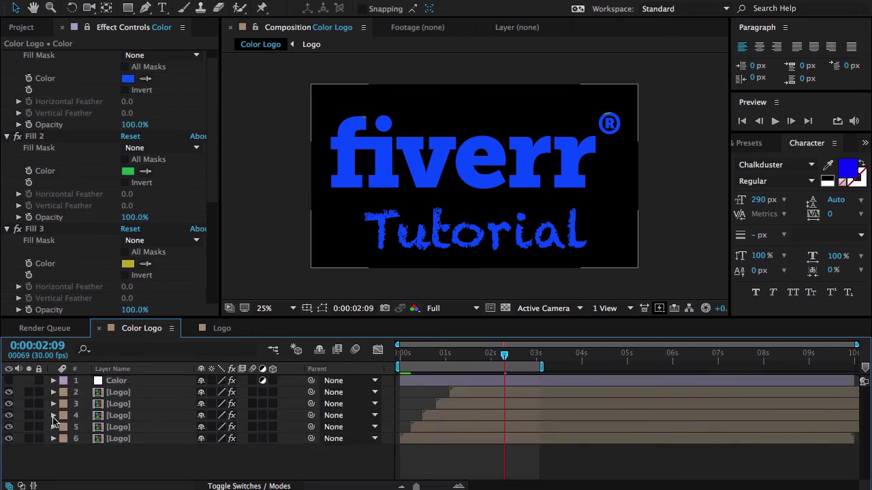
pyautogui.click(7, 137)
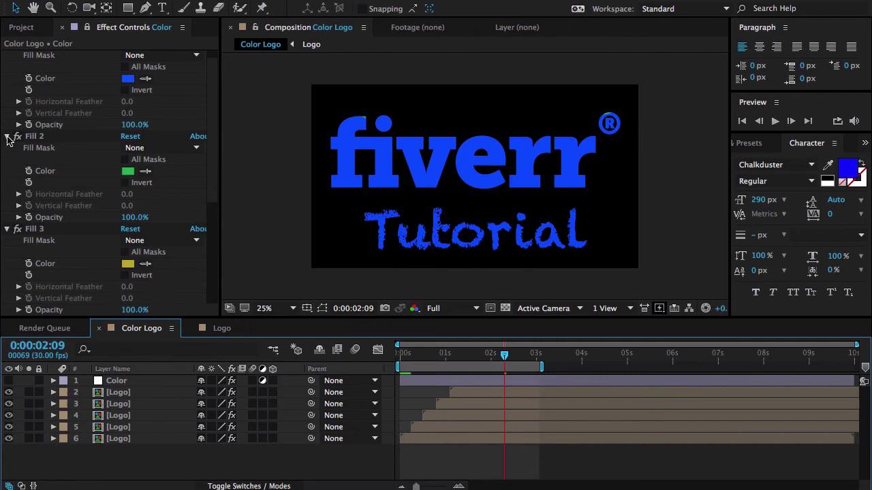
pyautogui.scroll(1, 12, 82)
pyautogui.click(7, 57)
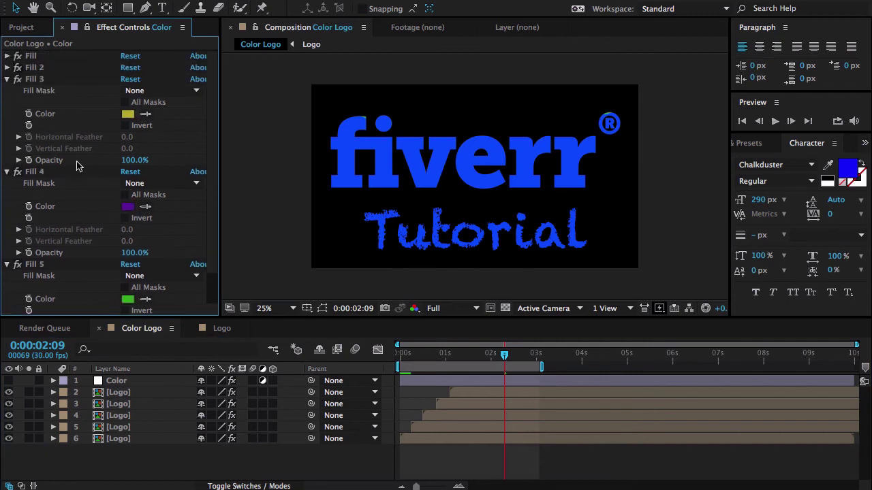
# Link the fourth Logo layer's Fill Color to Color's Fill 3, turning its accents yellow.
pyautogui.click(119, 415)
pyautogui.click(53, 416)
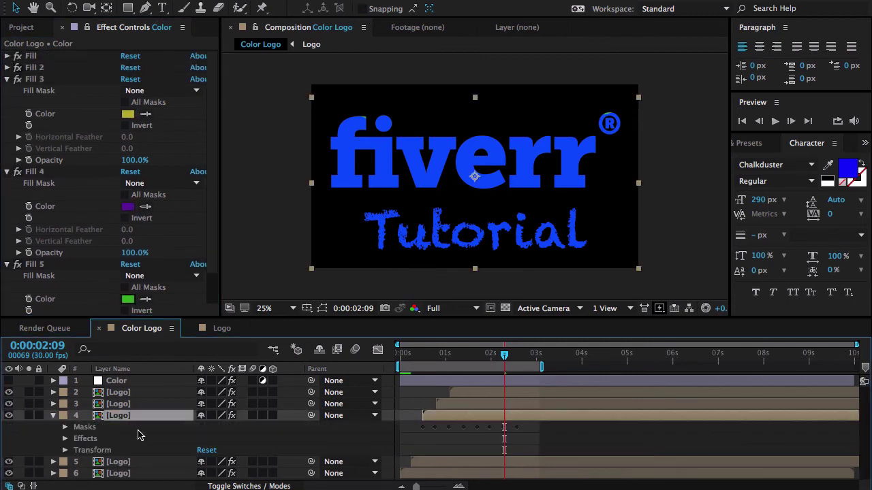
pyautogui.click(65, 439)
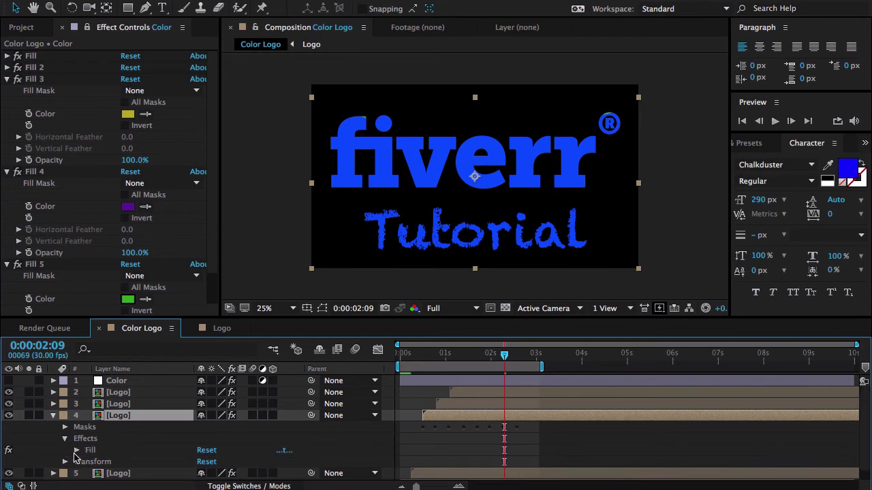
pyautogui.click(77, 451)
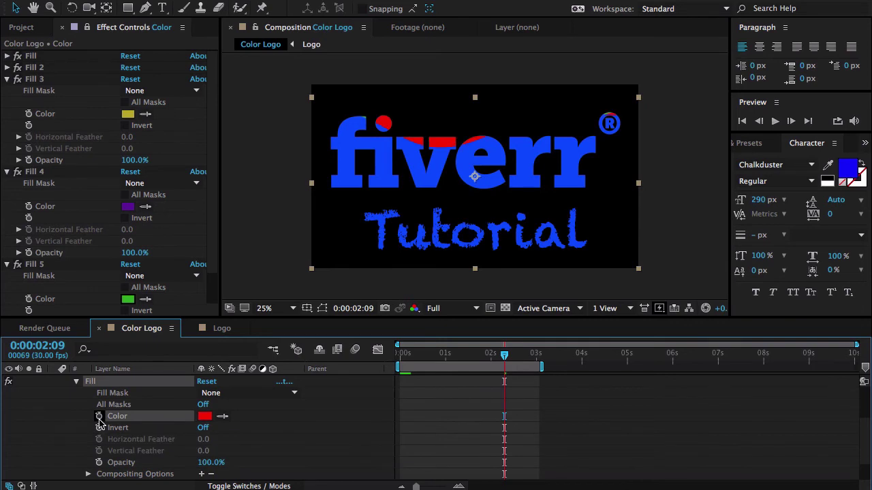
pyautogui.keyDown('alt'); pyautogui.click(99, 417); pyautogui.keyUp('alt')
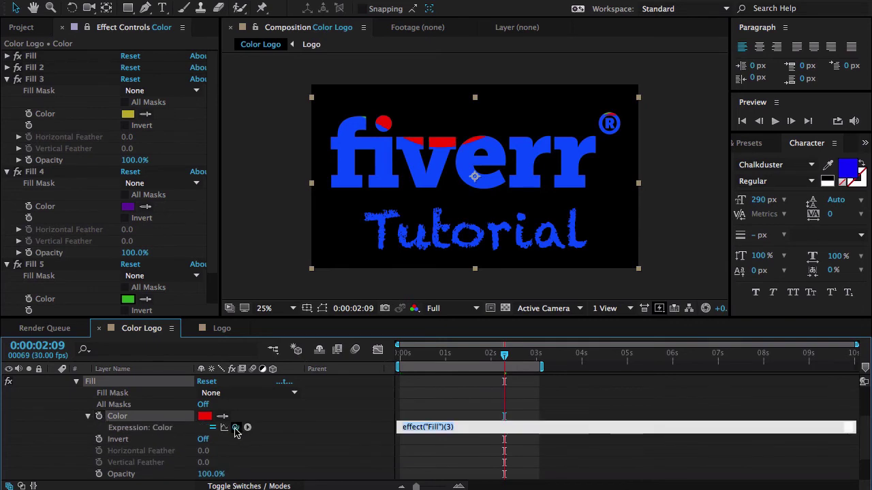
pyautogui.moveTo(236, 427); pyautogui.dragTo(43, 102)
pyautogui.click(7, 66)
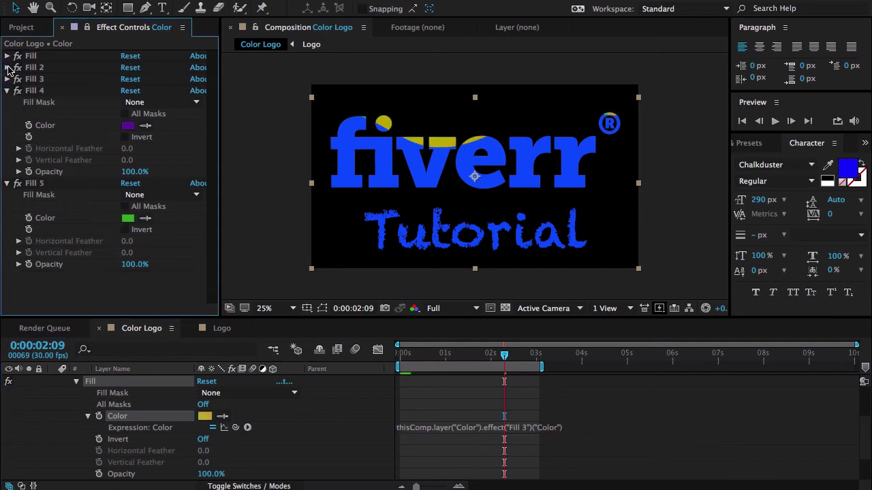
pyautogui.scroll(-1, 58, 393)
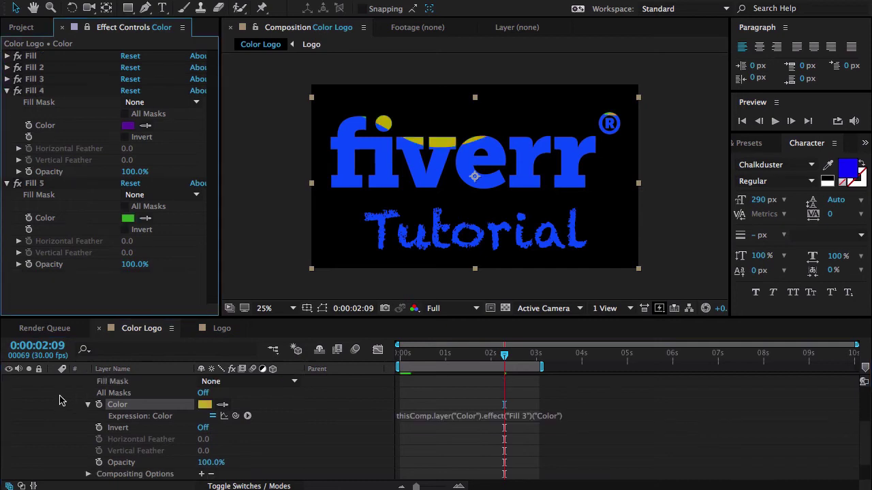
pyautogui.scroll(5, 60, 392)
pyautogui.click(53, 394)
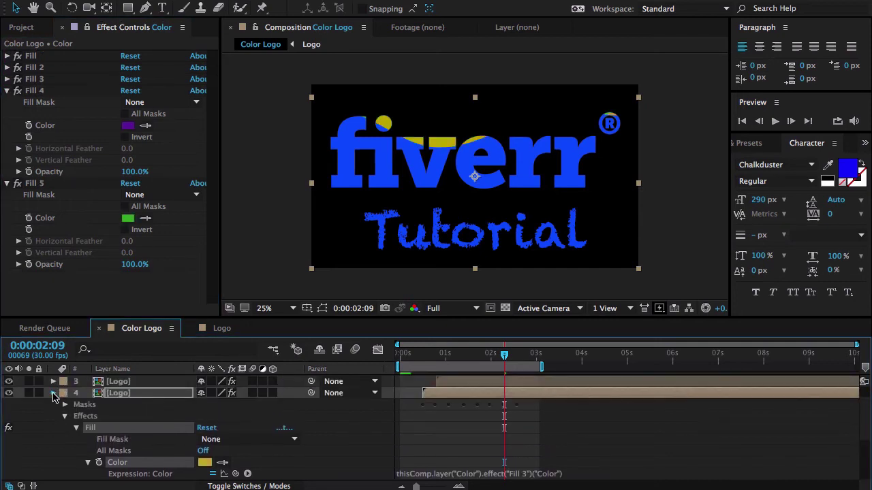
# Link the third Logo layer's Fill Color to Color's Fill 4, turning its accents purple.
pyautogui.click(83, 405)
pyautogui.click(53, 404)
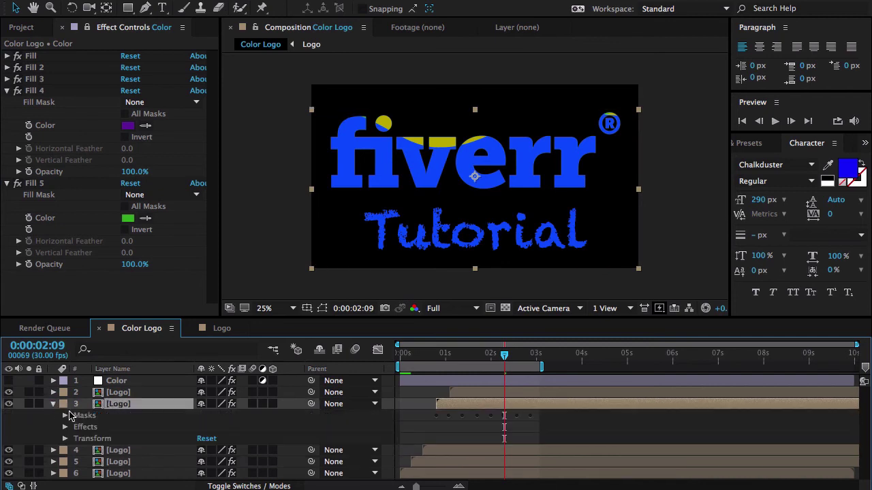
pyautogui.click(65, 427)
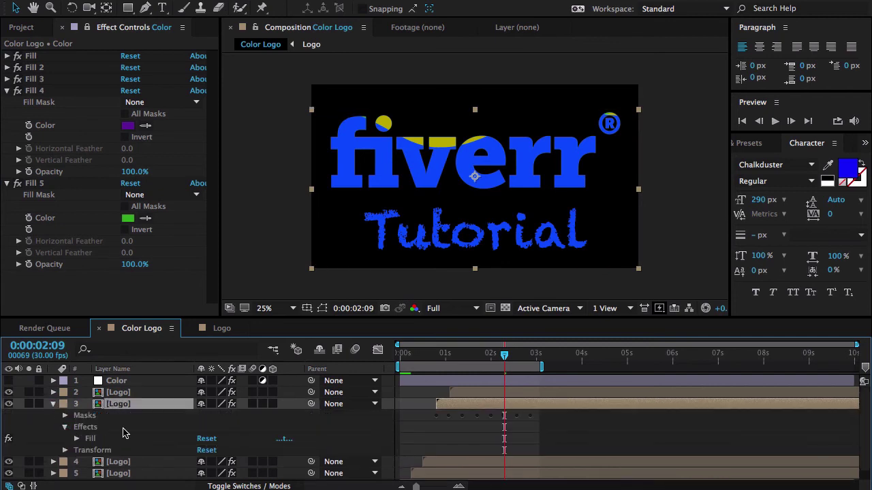
pyautogui.click(76, 439)
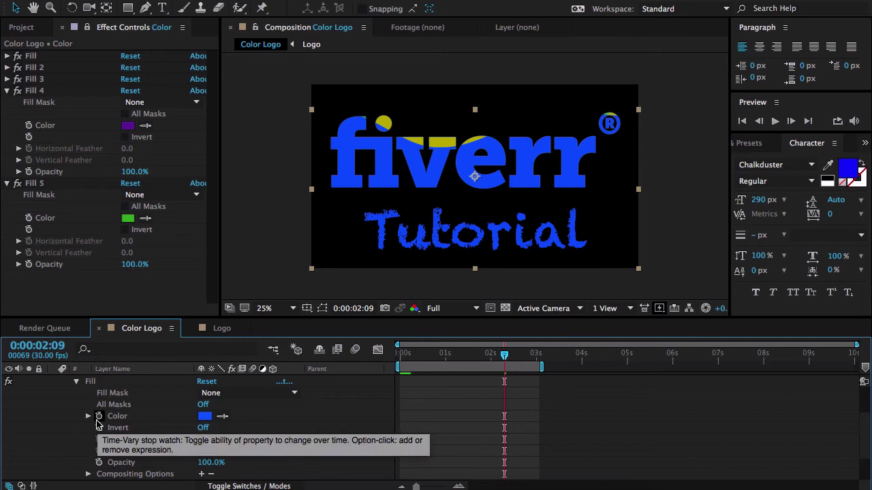
pyautogui.keyDown('alt'); pyautogui.click(98, 416); pyautogui.keyUp('alt')
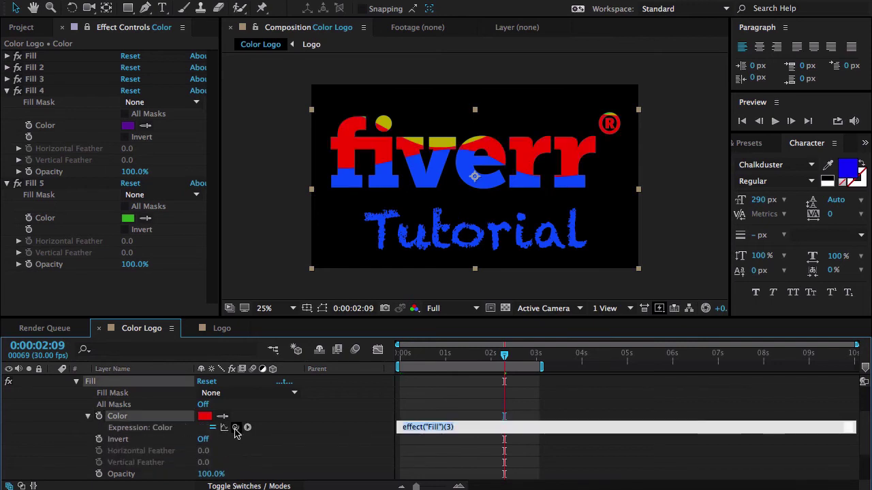
pyautogui.moveTo(236, 427); pyautogui.dragTo(47, 131)
pyautogui.click(7, 91)
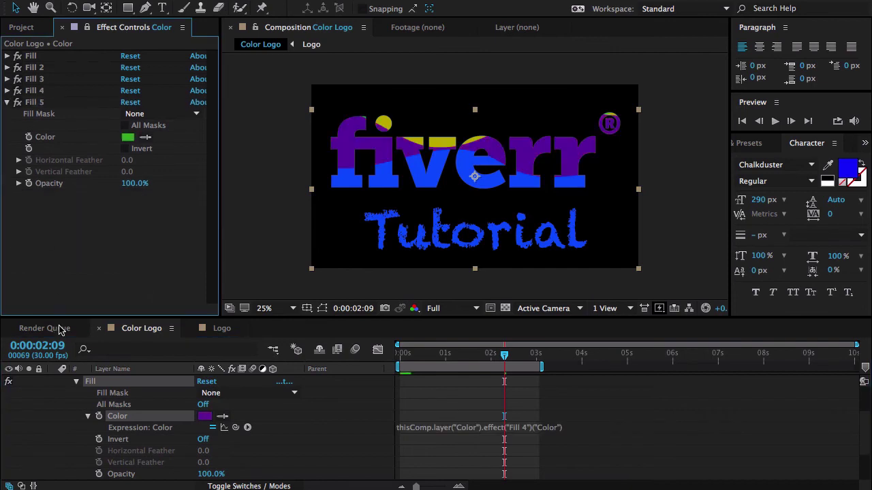
pyautogui.scroll(3, 65, 395)
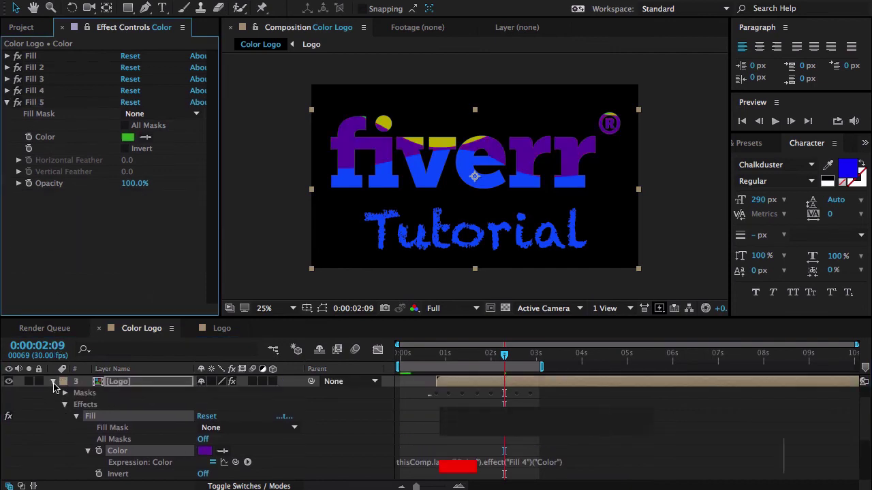
pyautogui.click(53, 381)
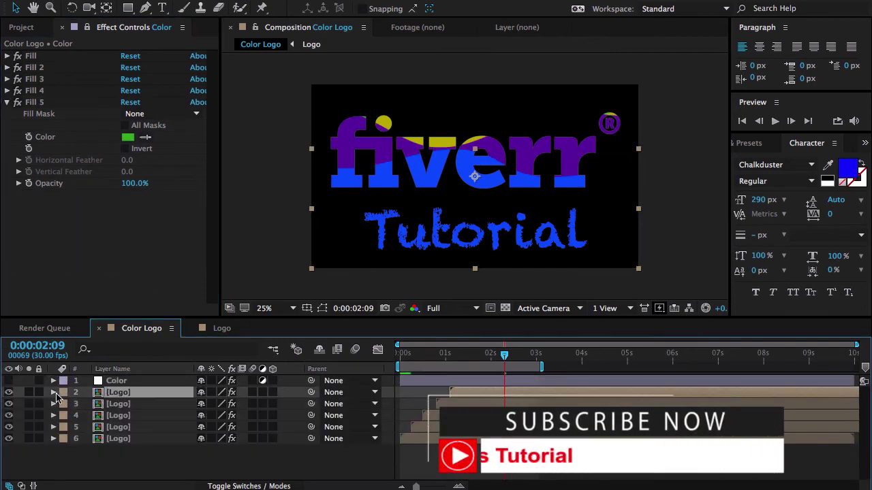
# Pick-whip Logo layer 2's Fill Color expression to Color's Fill 5, turning it green.
pyautogui.click(54, 393)
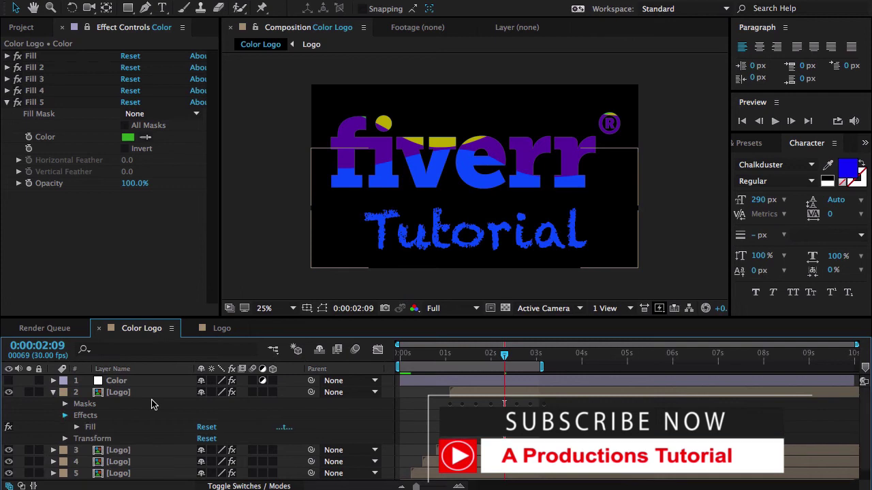
pyautogui.click(76, 427)
pyautogui.scroll(-2, 152, 427)
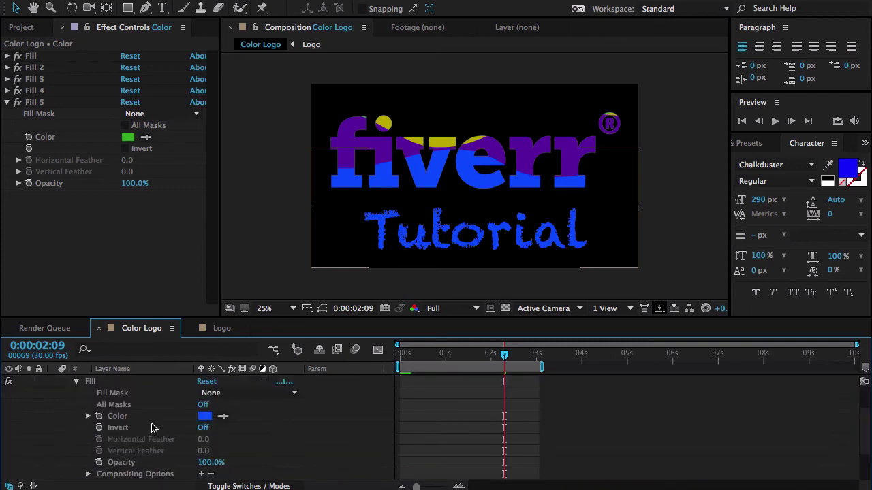
pyautogui.click(101, 420)
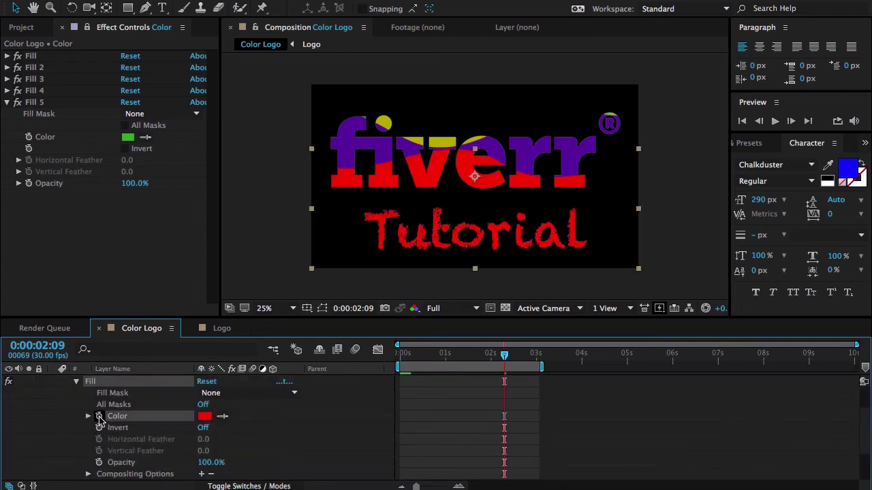
pyautogui.keyDown('alt'); pyautogui.click(99, 417); pyautogui.keyUp('alt')
pyautogui.moveTo(236, 428); pyautogui.dragTo(44, 138)
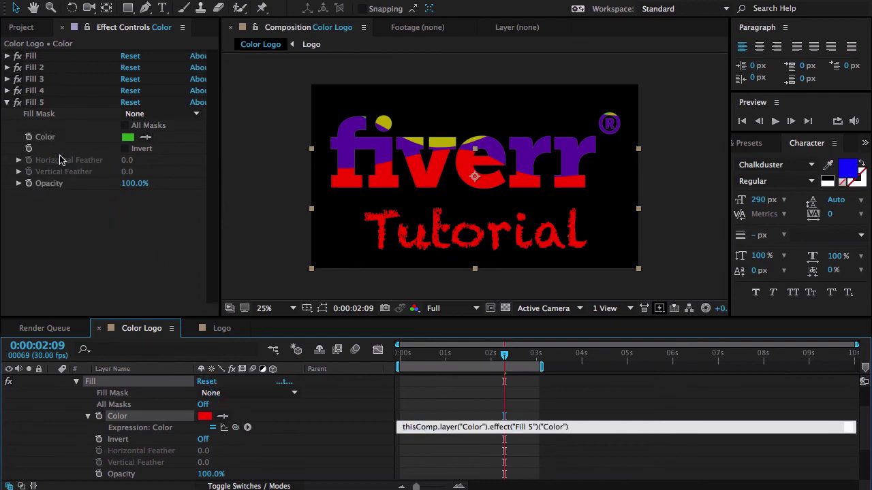
pyautogui.click(9, 107)
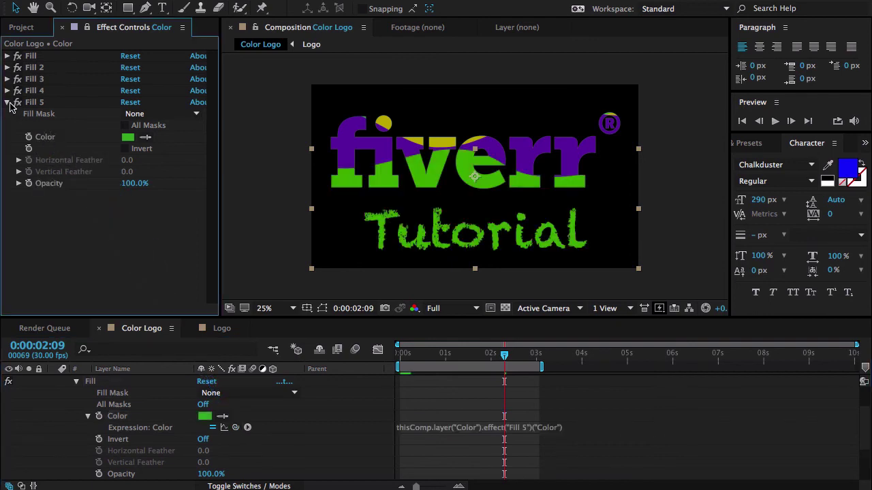
pyautogui.click(7, 102)
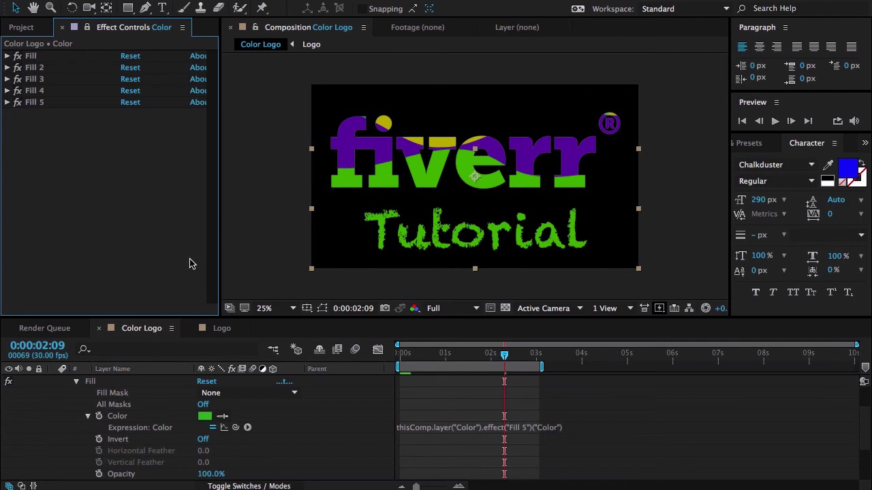
pyautogui.scroll(-1, 67, 410)
pyautogui.scroll(3, 67, 409)
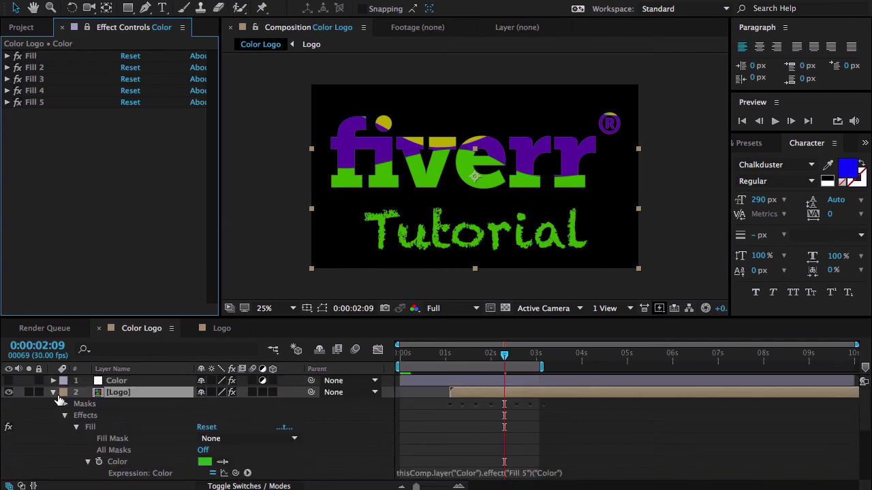
pyautogui.click(53, 394)
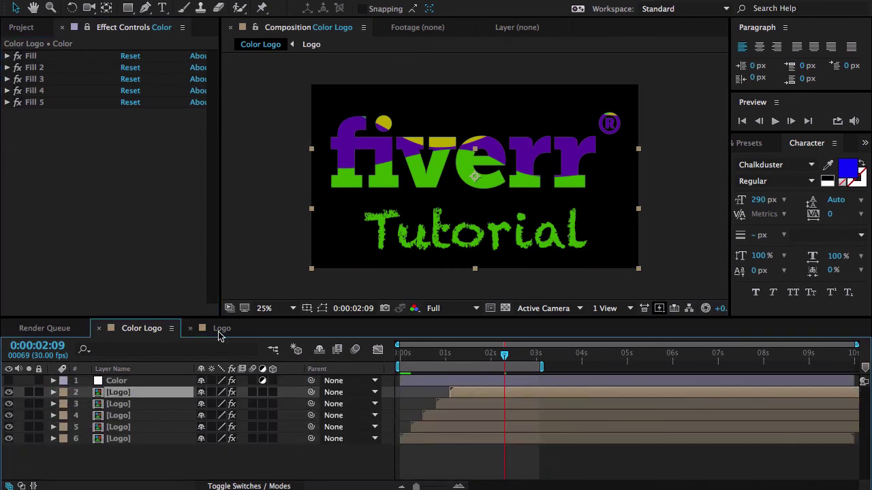
# In the Logo comp, nudge the logo image and Tutorial text slightly to the right.
pyautogui.click(222, 330)
pyautogui.hotkey('ctrl', 'a')
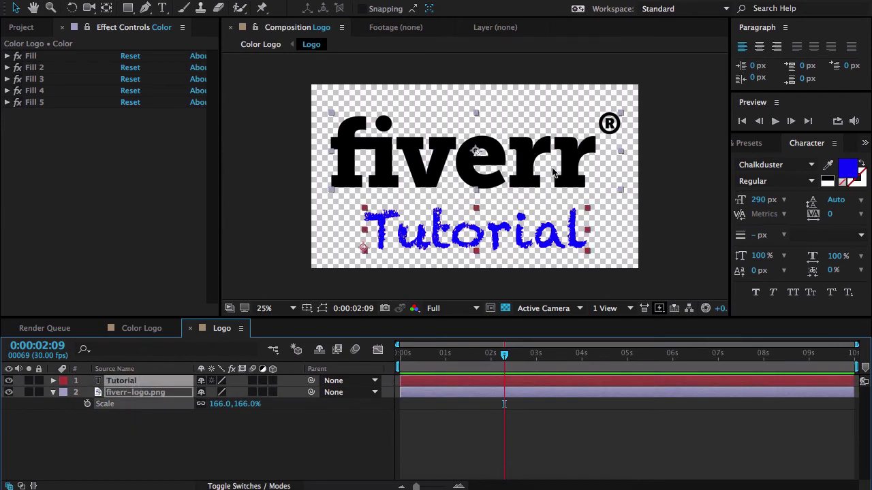
pyautogui.moveTo(533, 171); pyautogui.dragTo(535, 164)
# Back in Color Logo, preview the colour reveal from the start.
pyautogui.click(140, 328)
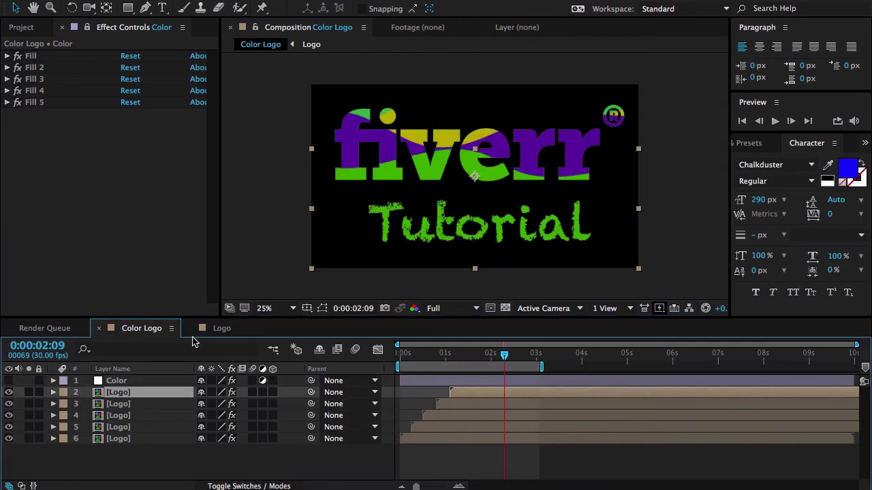
pyautogui.moveTo(416, 357); pyautogui.dragTo(381, 353)
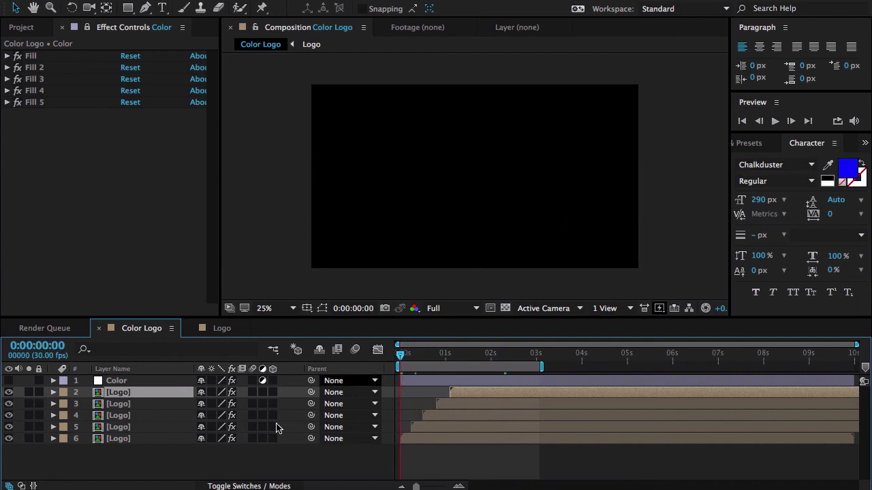
pyautogui.press('space')
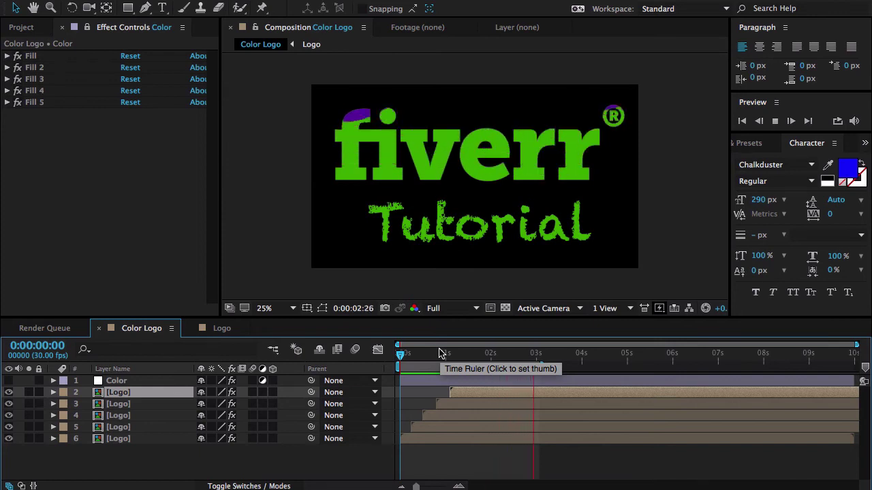
# Stop the preview, select Logo layers 2–6, reveal Mask Feather and unlock their masks.
pyautogui.click(448, 352)
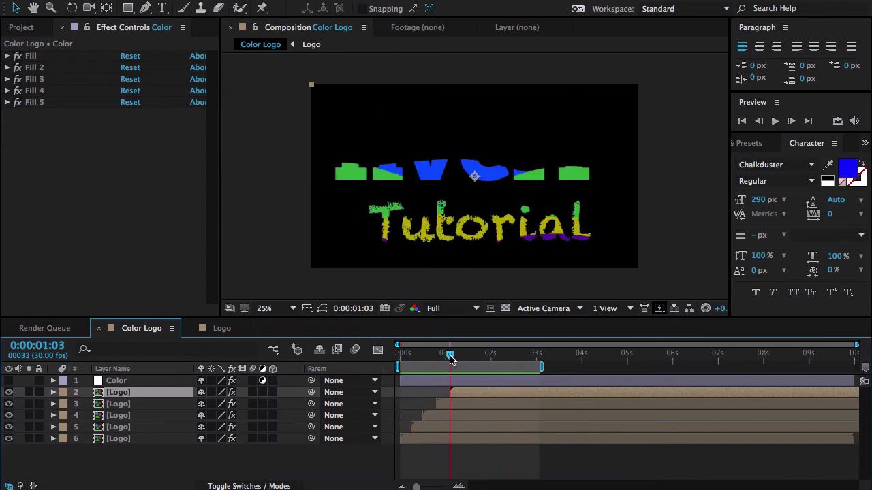
pyautogui.moveTo(112, 448); pyautogui.dragTo(139, 393)
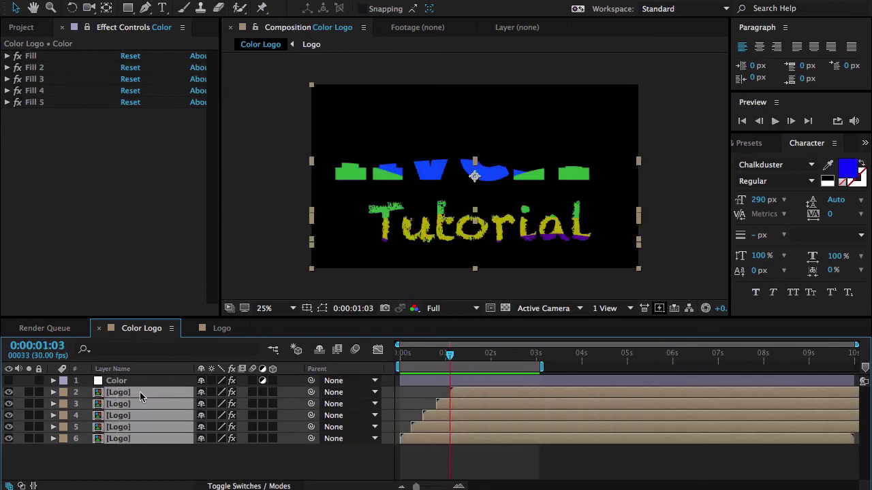
pyautogui.press('f')
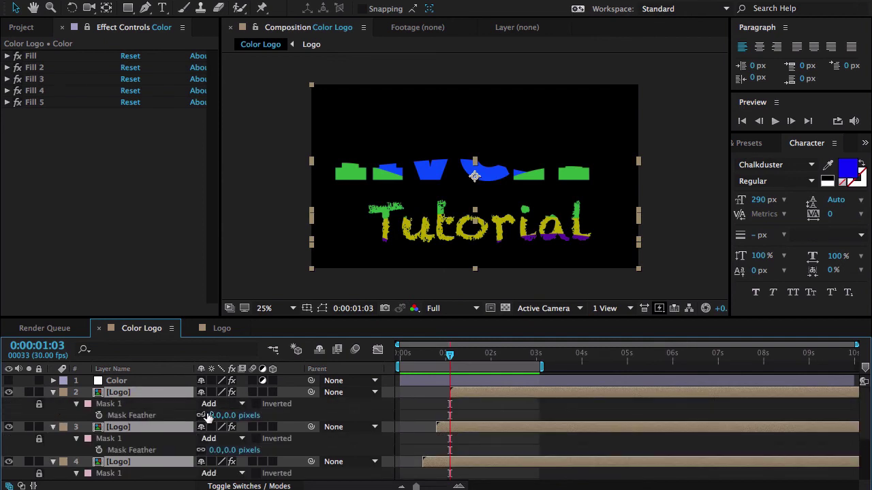
pyautogui.click(39, 404)
pyautogui.click(39, 440)
pyautogui.scroll(-4, 57, 443)
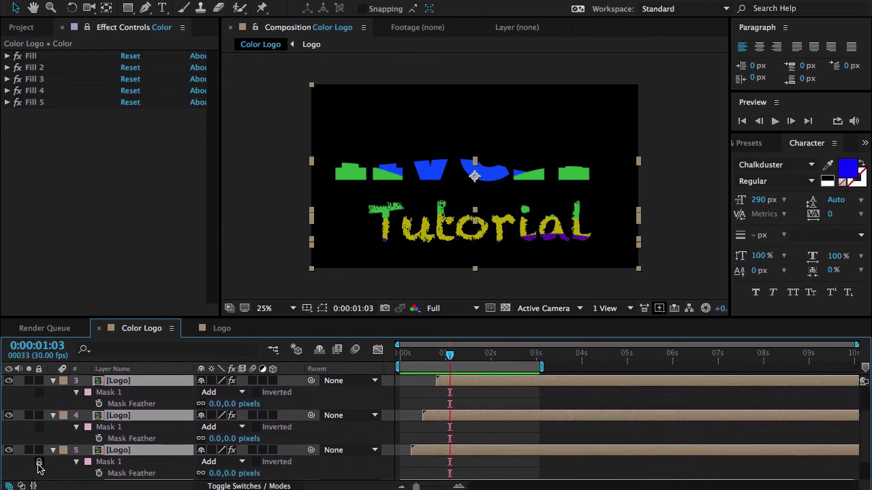
pyautogui.click(39, 462)
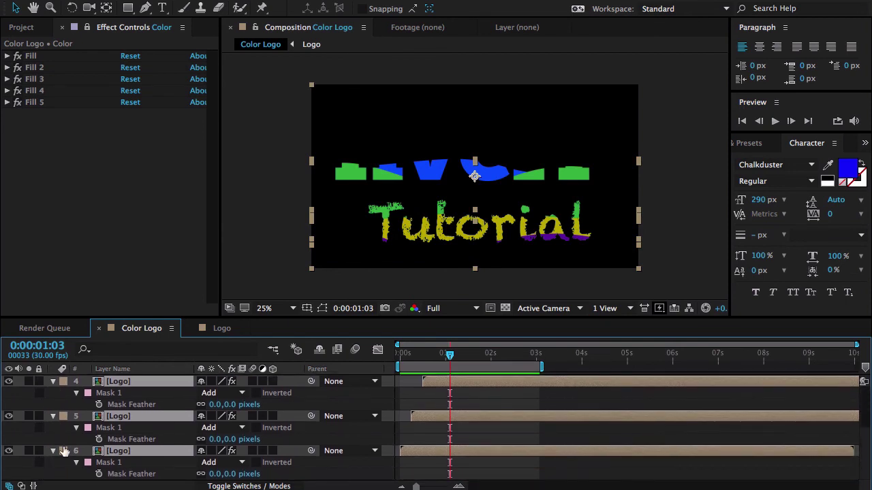
pyautogui.scroll(-2, 63, 452)
pyautogui.scroll(3, 65, 451)
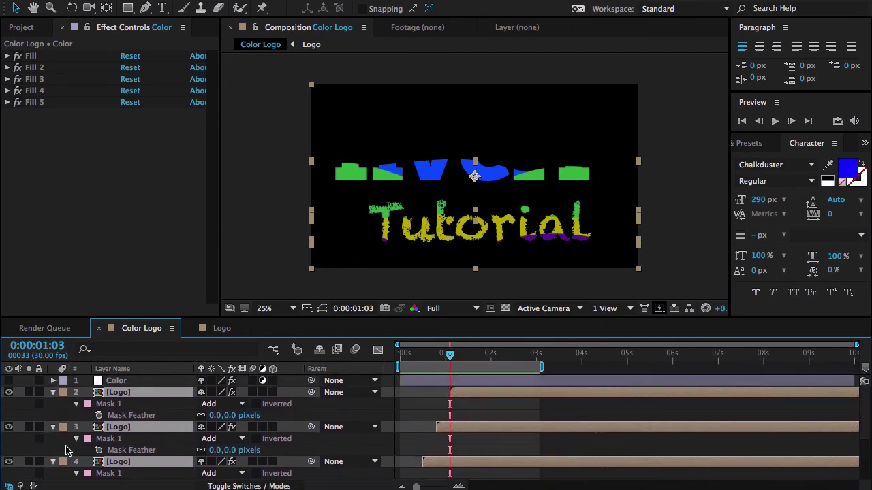
# Give layer 2's mask a 25 px feather, then reselect only the five Logo layers' Mask Feather.
pyautogui.click(229, 416)
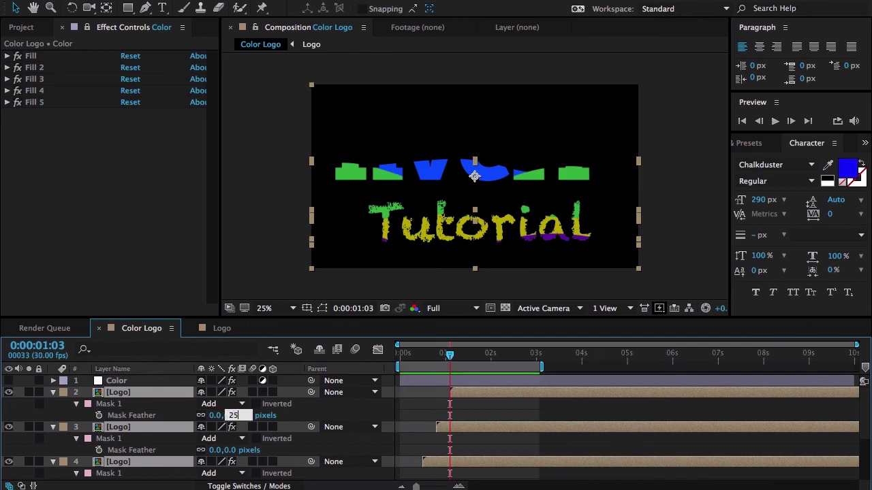
pyautogui.write('25')
pyautogui.press('Return')
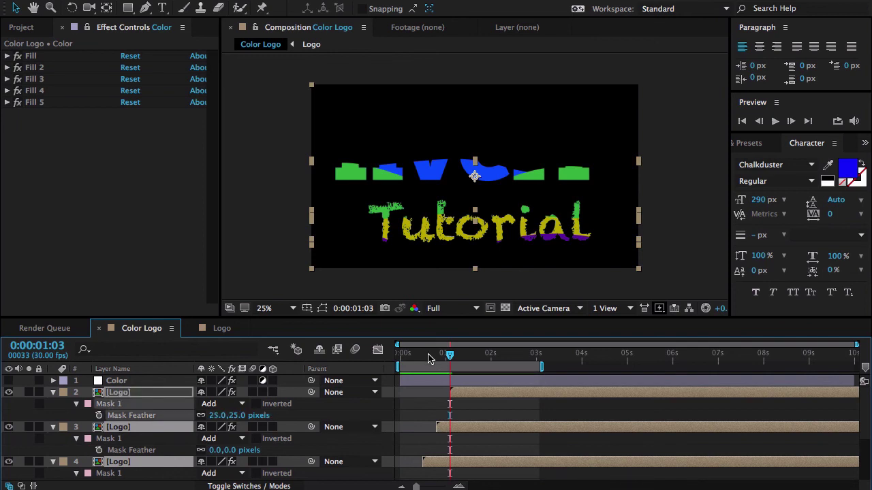
pyautogui.moveTo(424, 360); pyautogui.dragTo(399, 359)
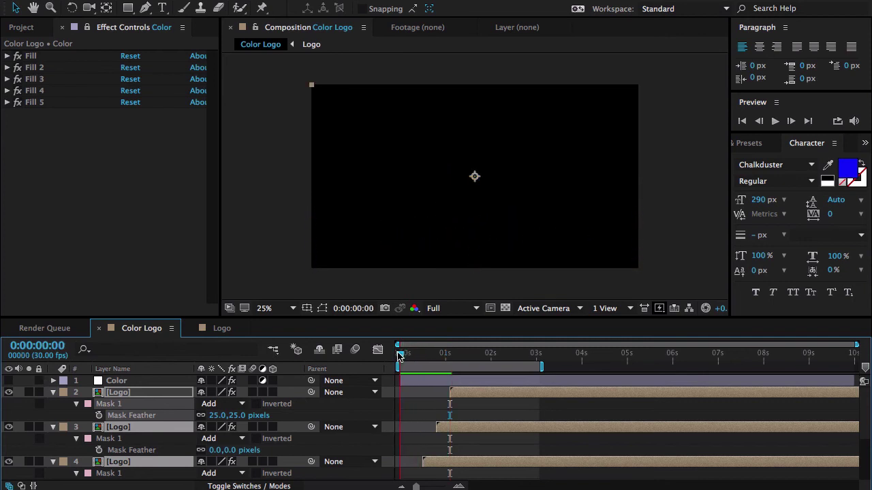
pyautogui.hotkey('ctrl', 'a')
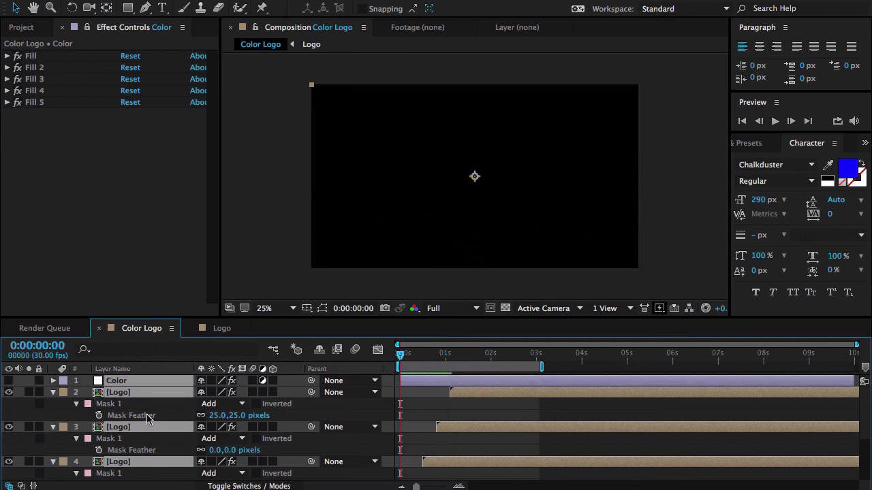
pyautogui.press('u')
pyautogui.press('u')
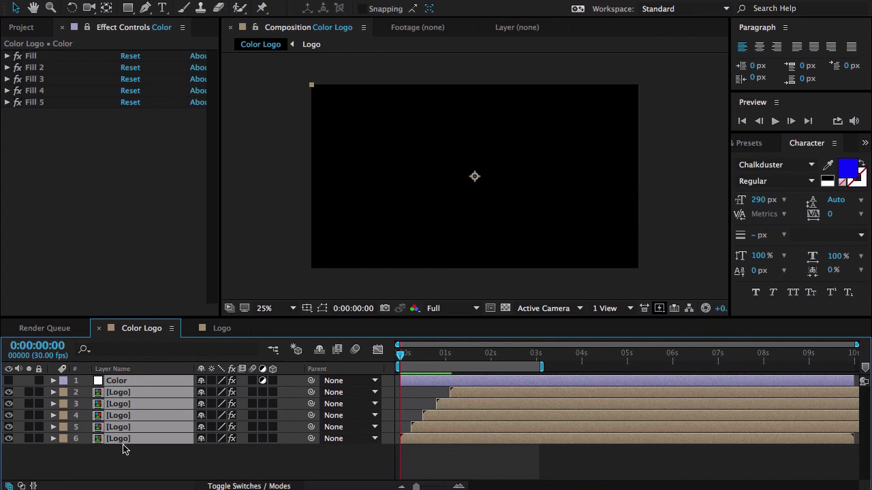
pyautogui.click(127, 439)
pyautogui.keyDown('shift'); pyautogui.click(133, 395); pyautogui.keyUp('shift')
pyautogui.press('f')
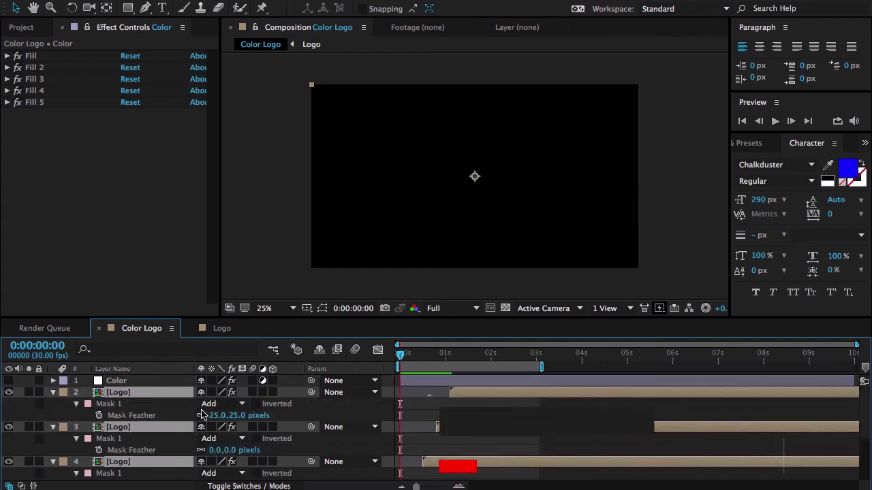
# Confirm a 25 px Mask Feather on Logo layers 2, 3 and 4.
pyautogui.click(215, 415)
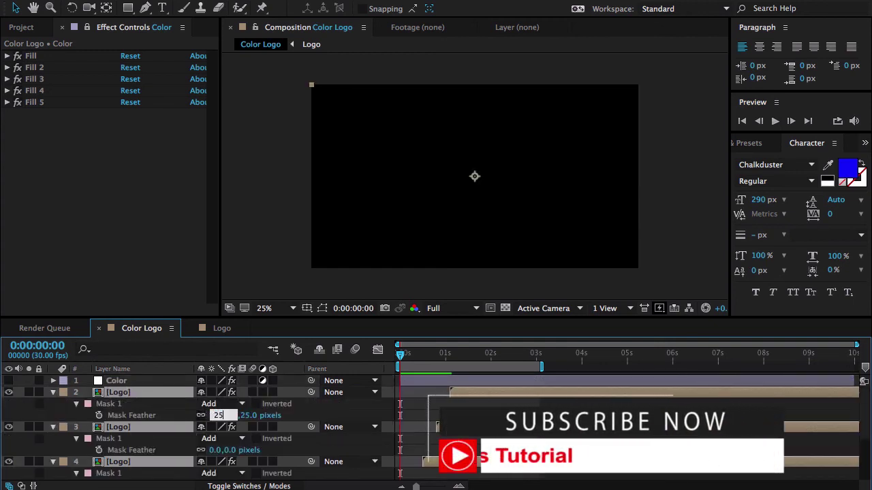
pyautogui.press('Return')
pyautogui.click(216, 450)
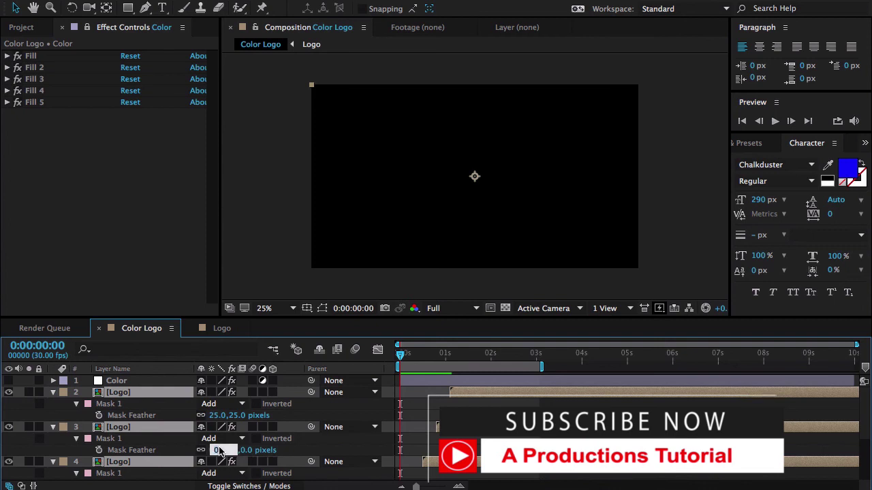
pyautogui.press('Return')
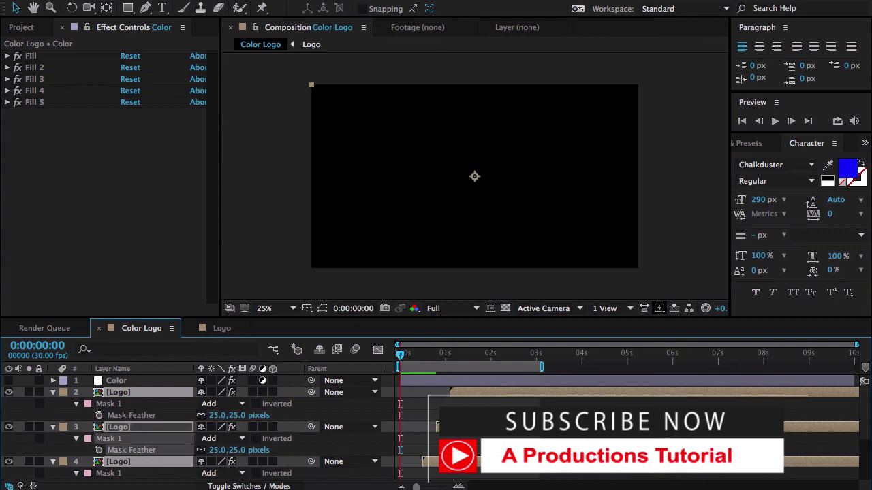
pyautogui.scroll(-2, 221, 450)
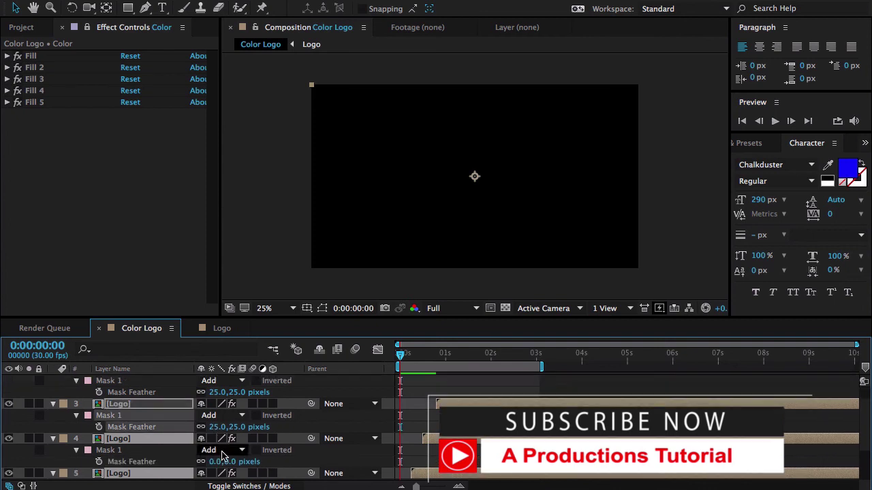
pyautogui.click(217, 462)
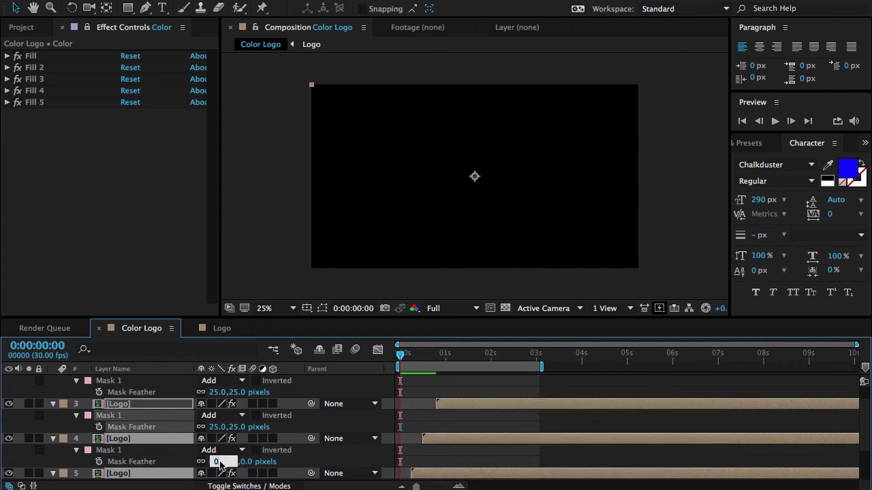
pyautogui.write('25')
pyautogui.press('Return')
# Set Mask Feather to 25 px on layers 5 and 6, then collapse all layers.
pyautogui.scroll(-1, 163, 457)
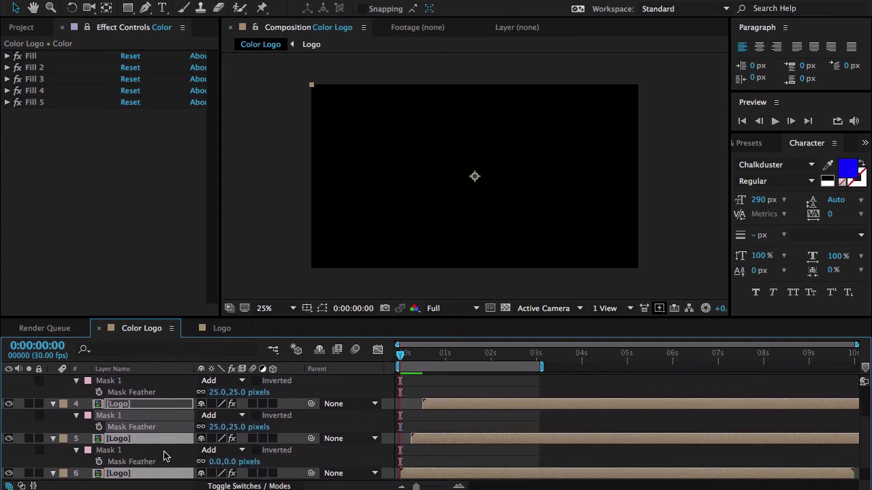
pyautogui.click(217, 461)
pyautogui.write('25')
pyautogui.press('Return')
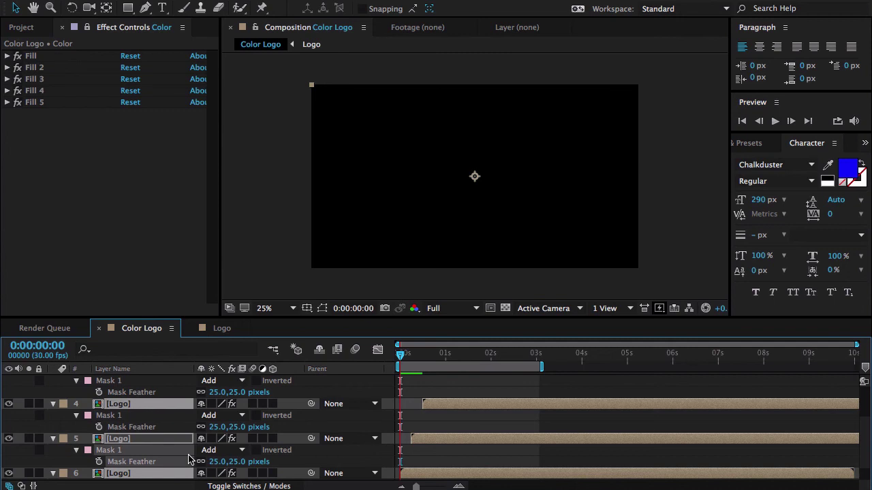
pyautogui.scroll(-1, 192, 459)
pyautogui.click(217, 474)
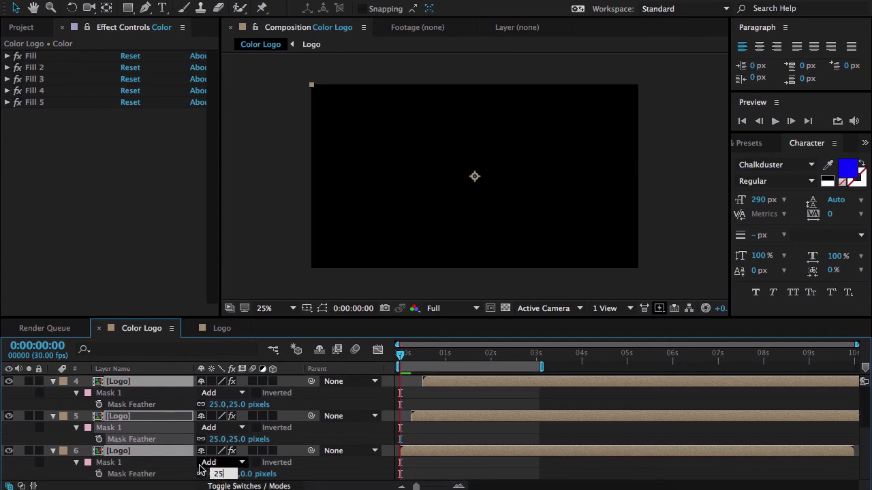
pyautogui.write('25')
pyautogui.press('Return')
pyautogui.scroll(3, 187, 469)
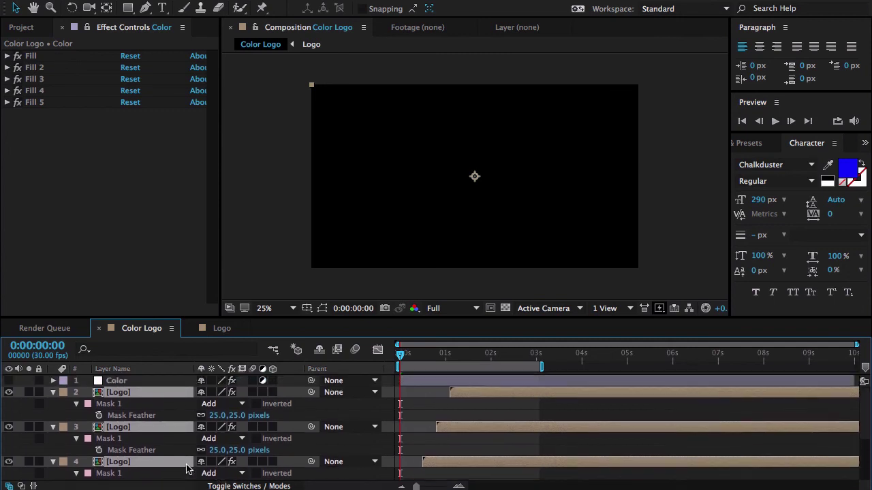
pyautogui.hotkey('ctrl', 'a')
pyautogui.hotkey('ctrl', '`')
pyautogui.click(187, 469)
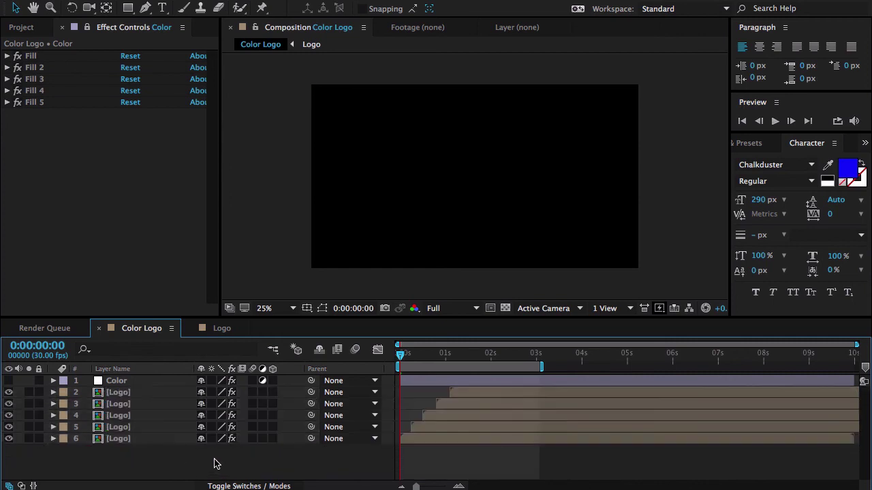
pyautogui.press('space')
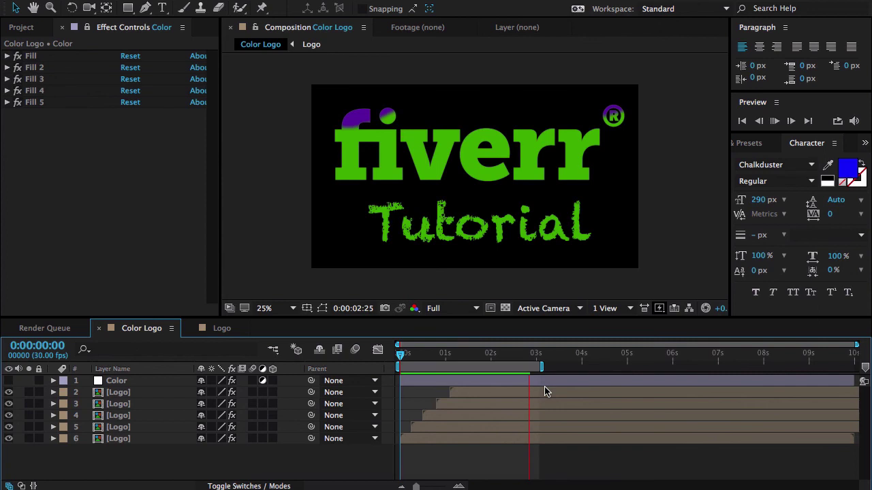
pyautogui.click(442, 353)
# Add a new layer named Size and parent the five Logo layers to it.
pyautogui.rightClick(175, 461)
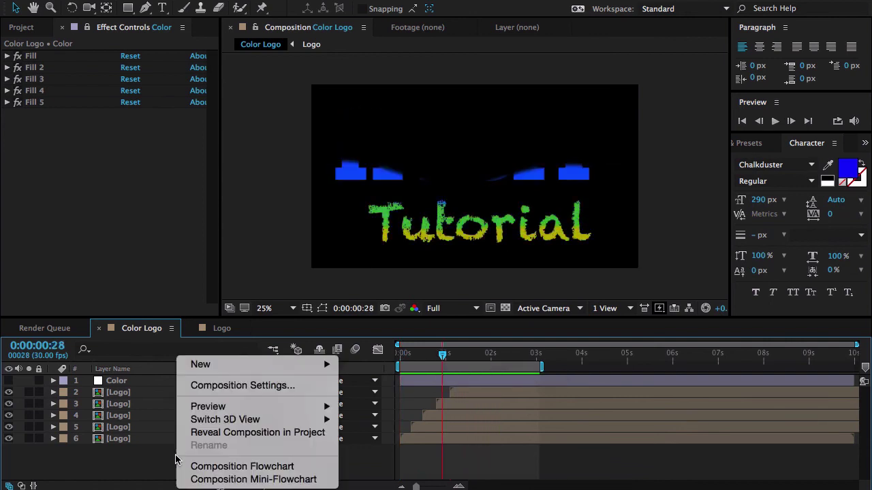
pyautogui.moveTo(256, 365)
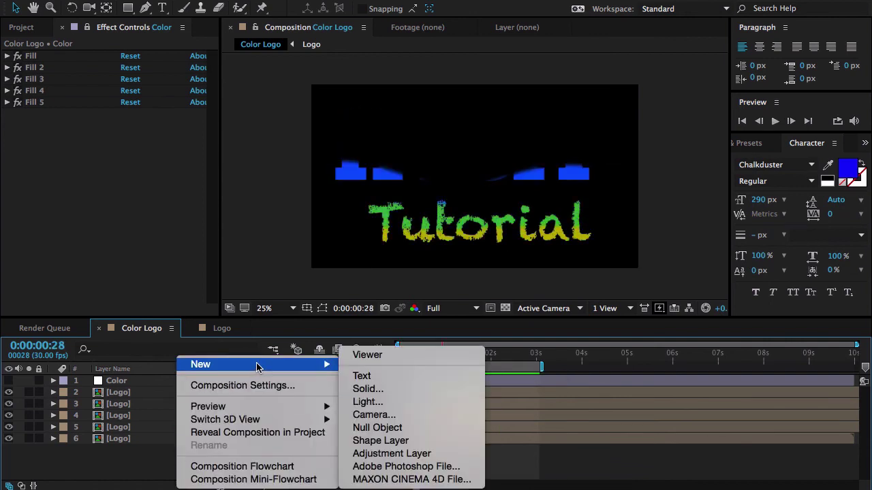
pyautogui.click(420, 454)
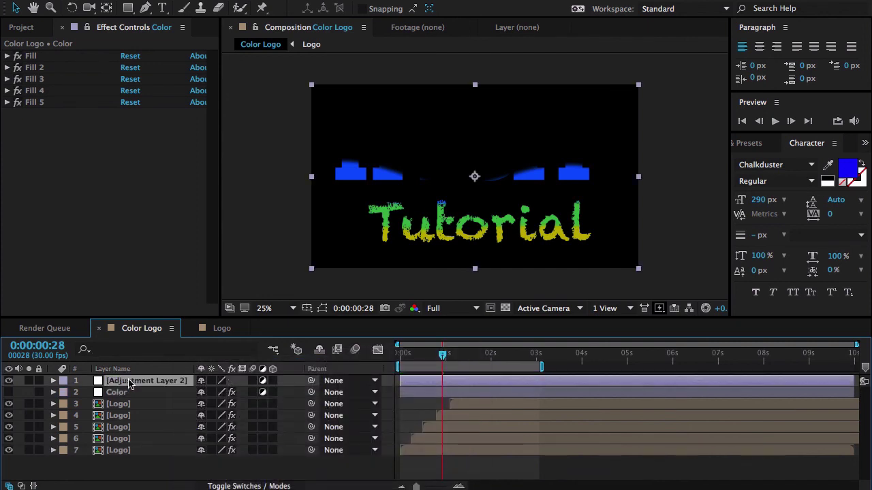
pyautogui.write('Si')
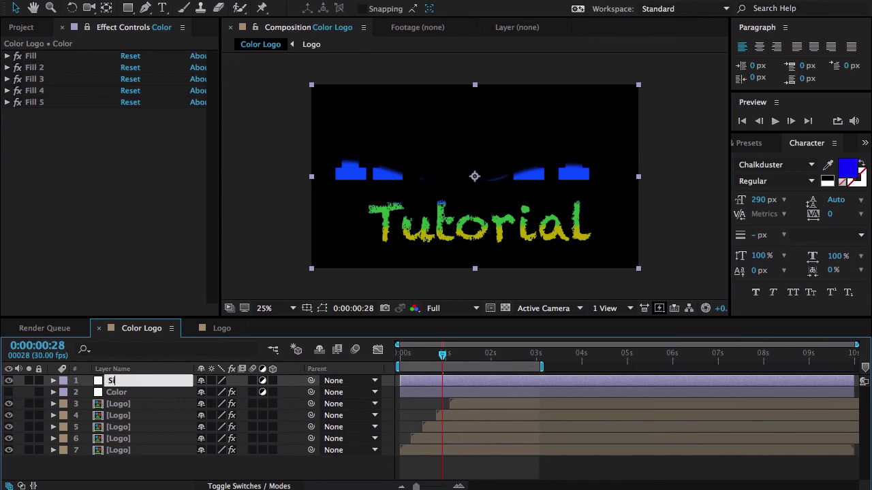
pyautogui.write('ze')
pyautogui.press('Return')
pyautogui.moveTo(141, 463); pyautogui.dragTo(127, 407)
pyautogui.moveTo(311, 403); pyautogui.dragTo(141, 385)
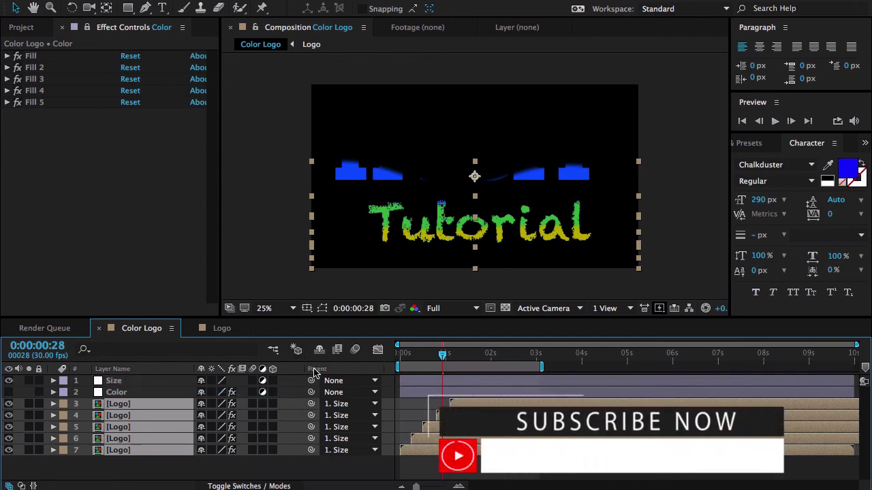
# Scale the Size layer to 57% and preview the animation from the start.
pyautogui.click(254, 487)
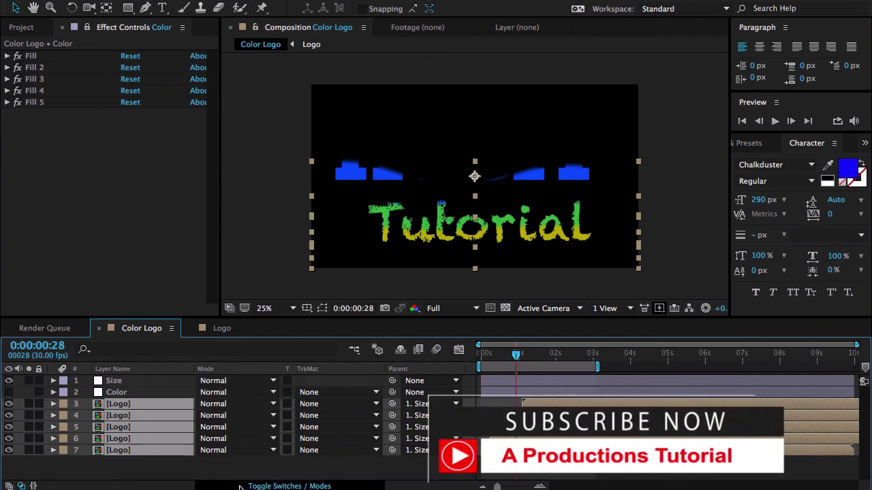
pyautogui.click(256, 486)
pyautogui.click(259, 470)
pyautogui.click(114, 383)
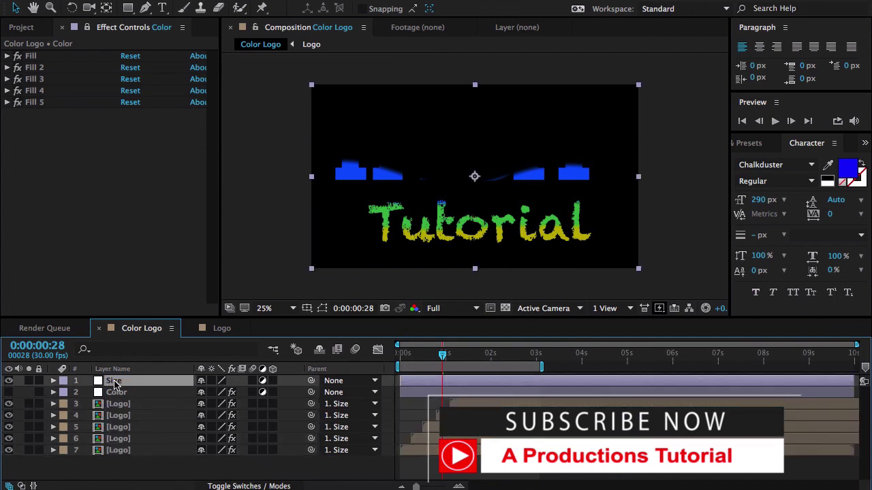
pyautogui.press('s')
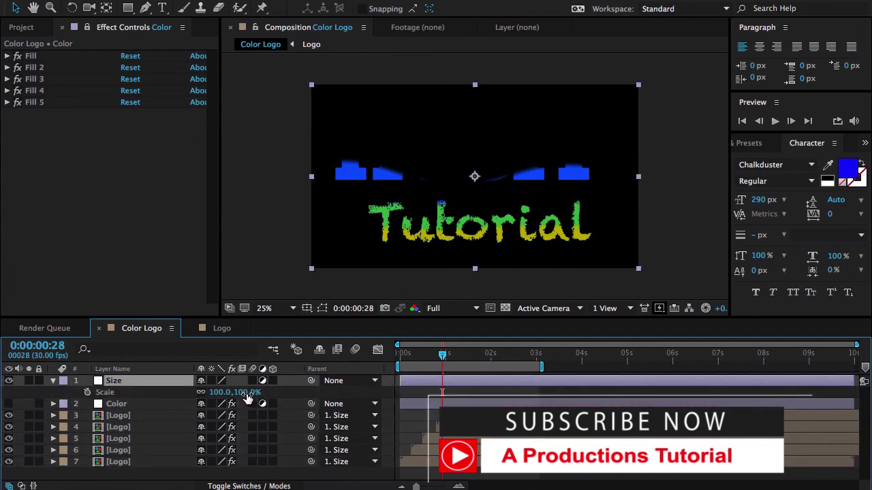
pyautogui.moveTo(244, 393); pyautogui.dragTo(213, 393)
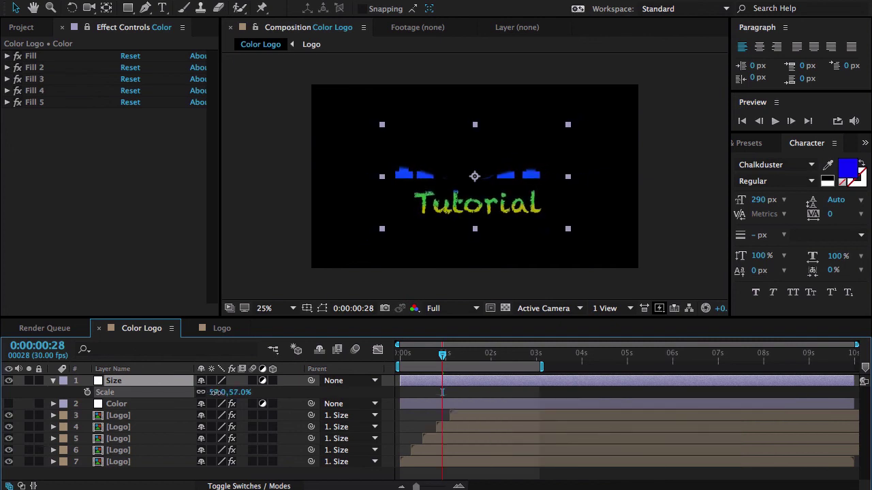
pyautogui.press('s')
pyautogui.press('F2')
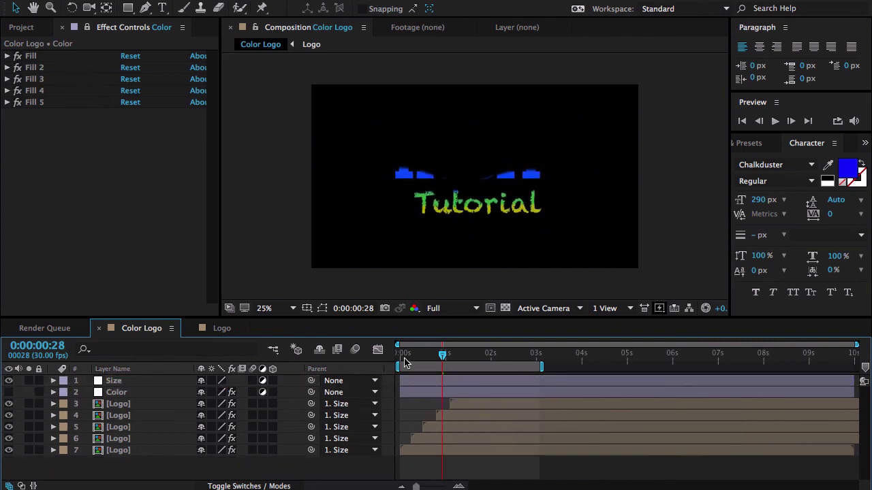
pyautogui.press('KP_0')
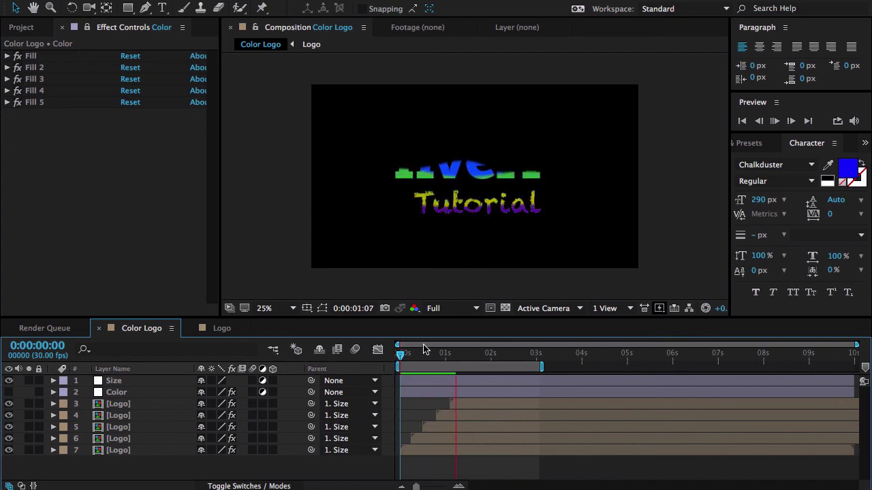
pyautogui.click(447, 356)
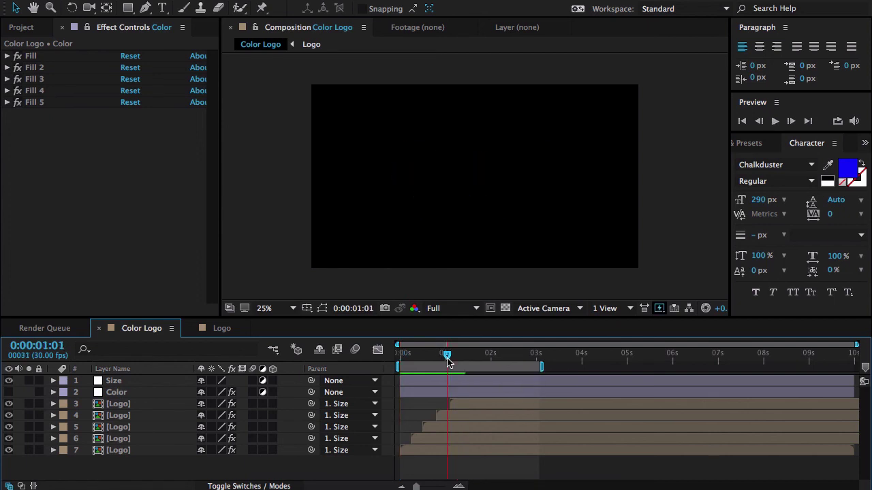
# Import night-dark-blur-blurred-1.jpg and place it as the bottom layer of Color Logo.
pyautogui.click(37, 30)
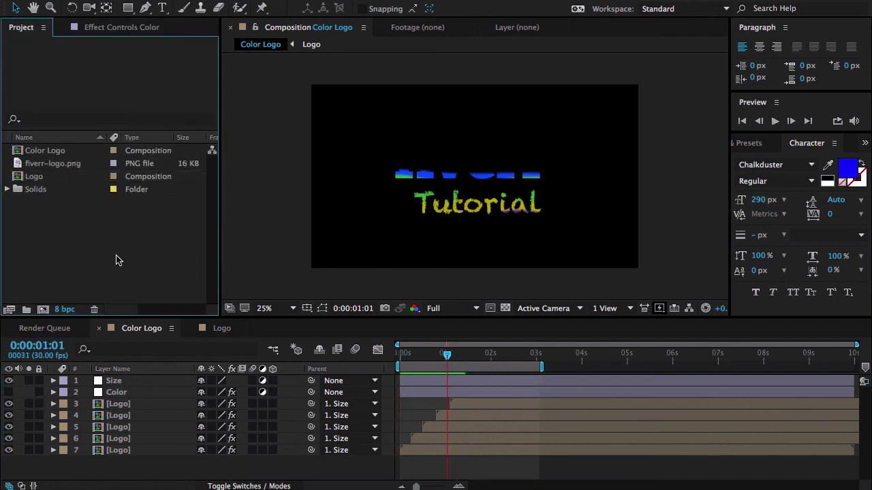
pyautogui.doubleClick(119, 212)
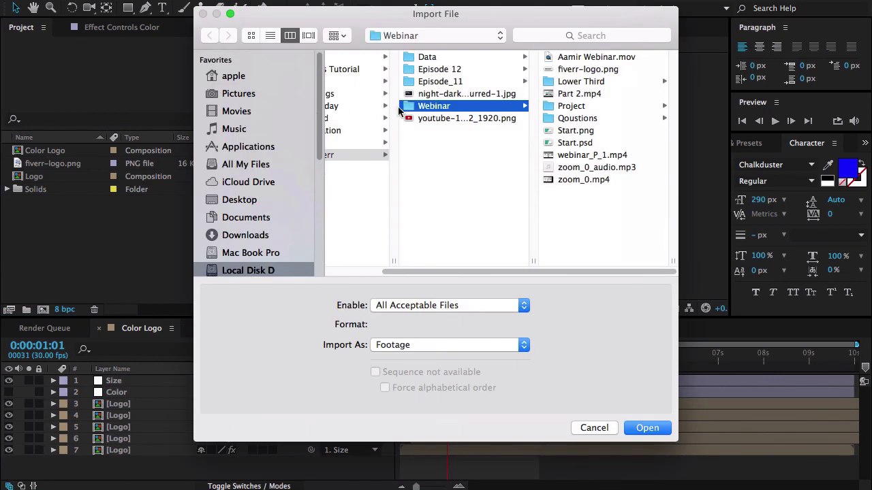
pyautogui.click(437, 95)
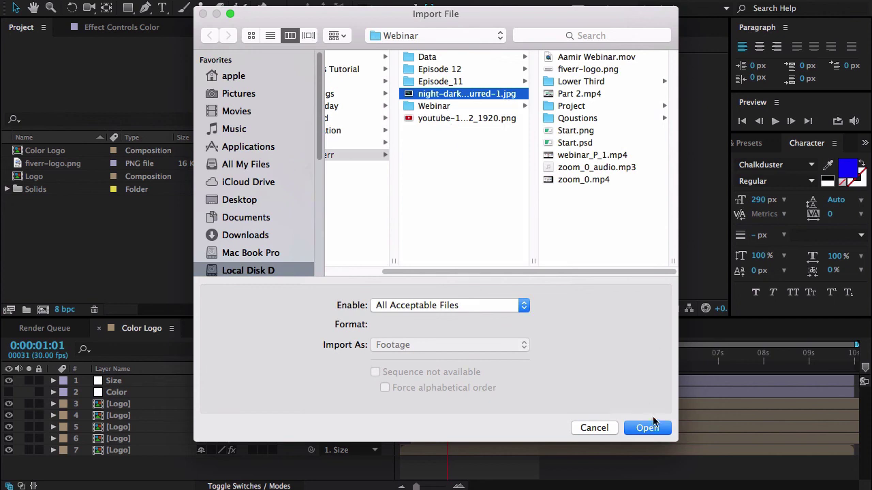
pyautogui.click(647, 427)
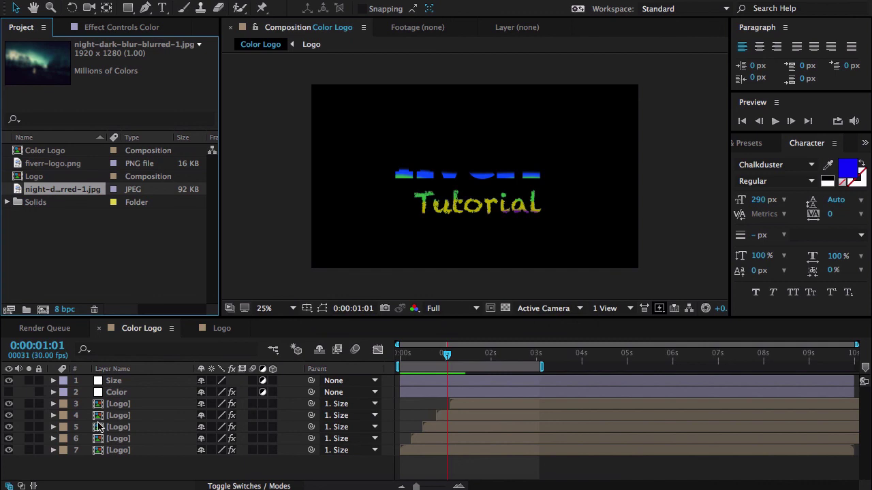
pyautogui.moveTo(99, 426); pyautogui.dragTo(109, 464)
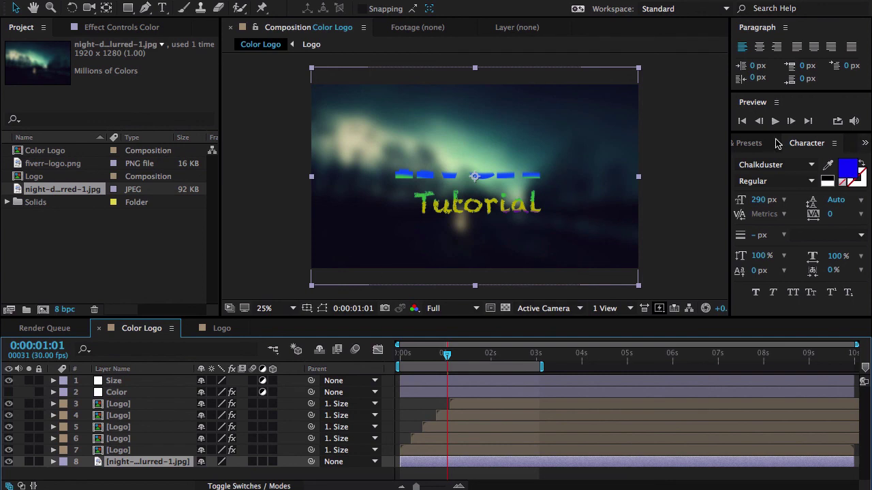
# Search Effects & Presets for 'lev' and apply Levels to the night-sky background.
pyautogui.click(753, 145)
pyautogui.click(752, 162)
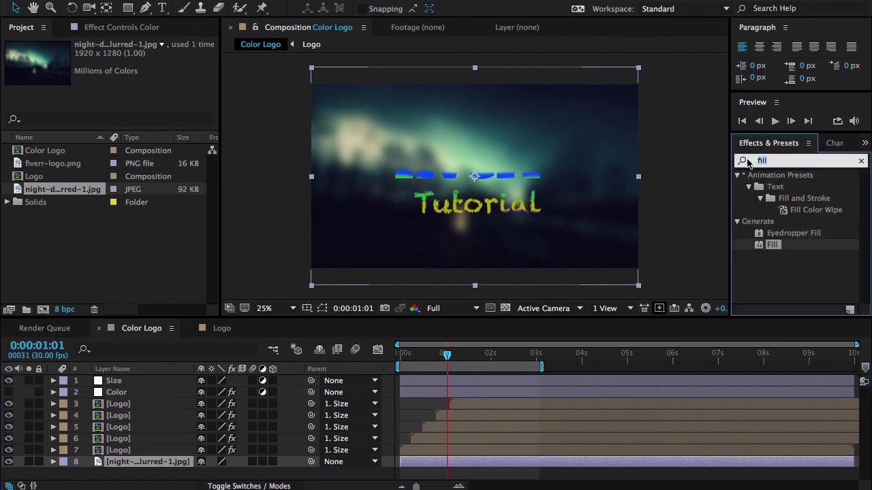
pyautogui.write('lev')
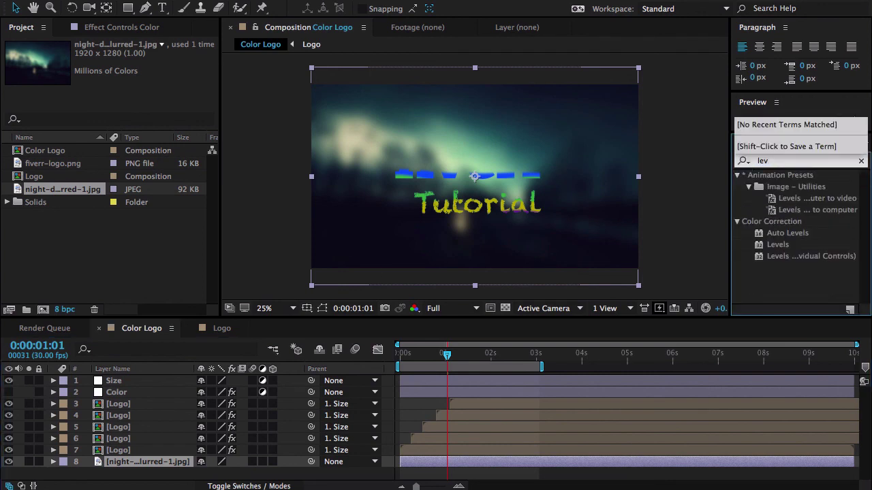
pyautogui.moveTo(779, 246); pyautogui.dragTo(134, 77)
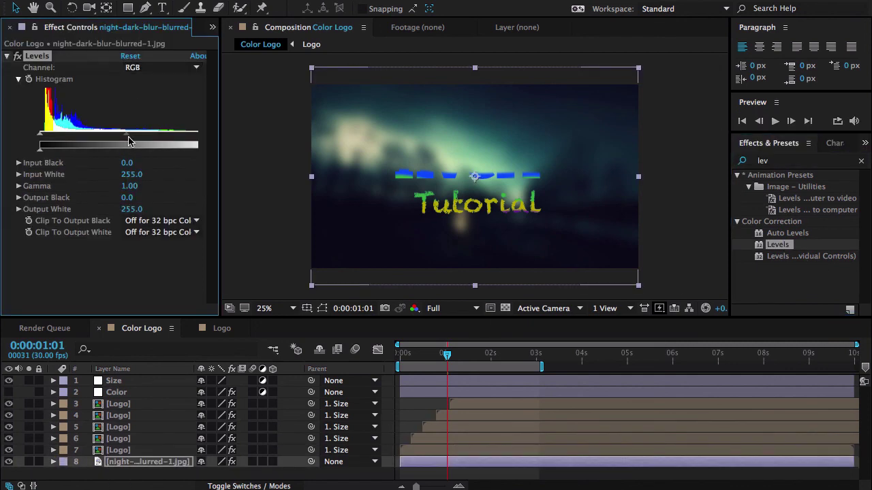
# Darken the background with Levels: gamma 0.64, input black 38.3, input white 395.2.
pyautogui.moveTo(120, 138); pyautogui.dragTo(152, 141)
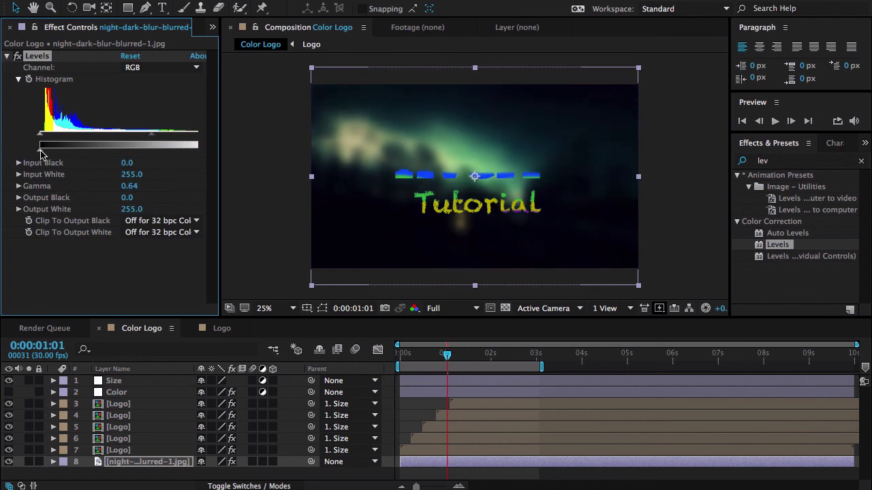
pyautogui.moveTo(40, 153); pyautogui.dragTo(60, 153)
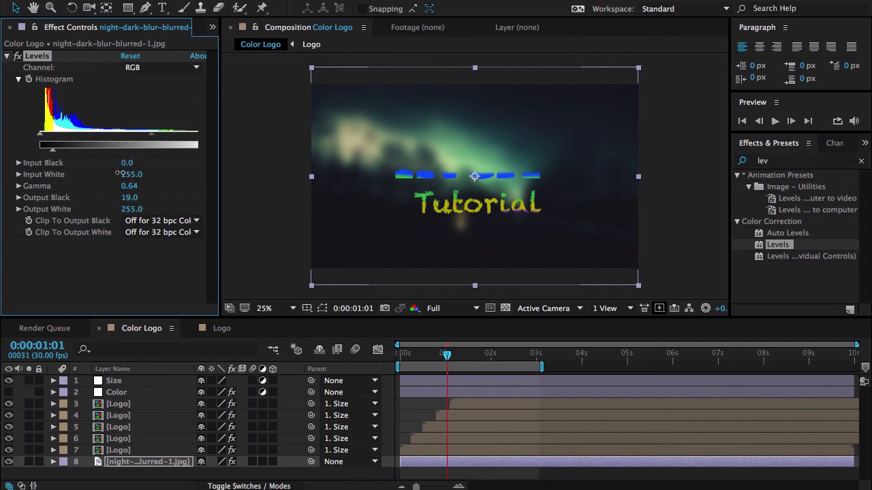
pyautogui.moveTo(119, 174); pyautogui.dragTo(146, 165)
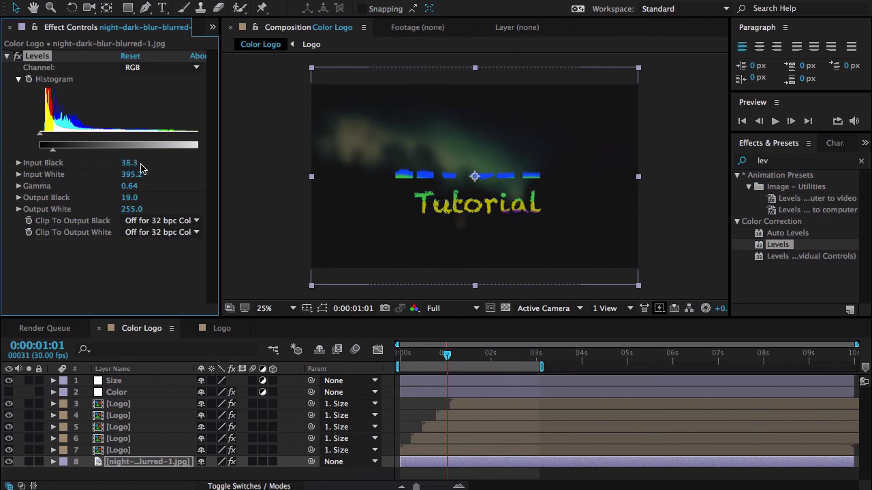
pyautogui.moveTo(126, 197); pyautogui.dragTo(121, 197)
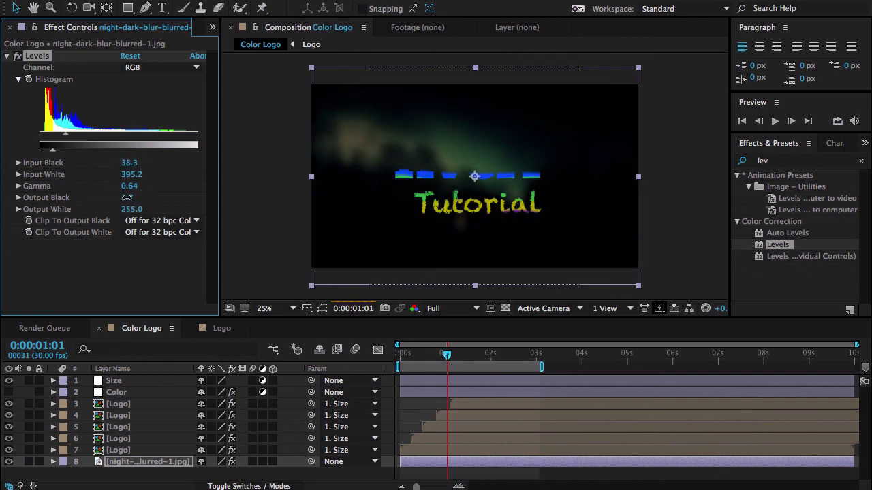
pyautogui.click(7, 57)
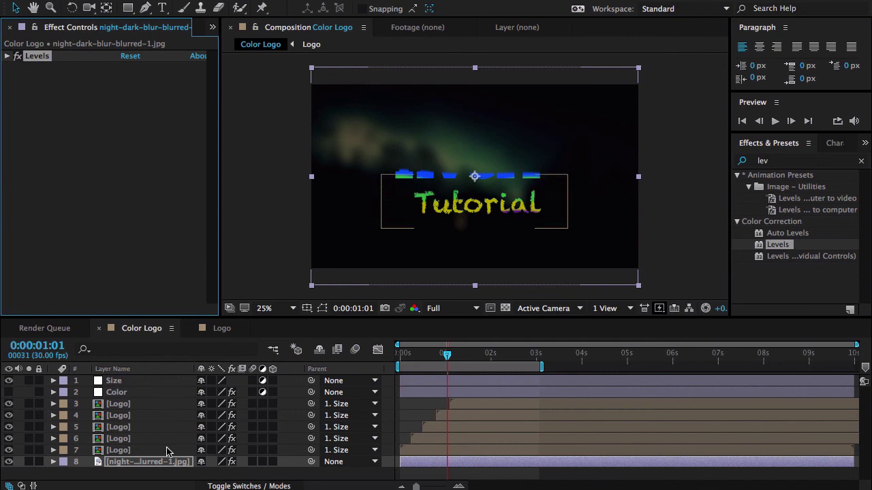
pyautogui.click(159, 476)
pyautogui.moveTo(415, 359); pyautogui.dragTo(383, 359)
pyautogui.press('space')
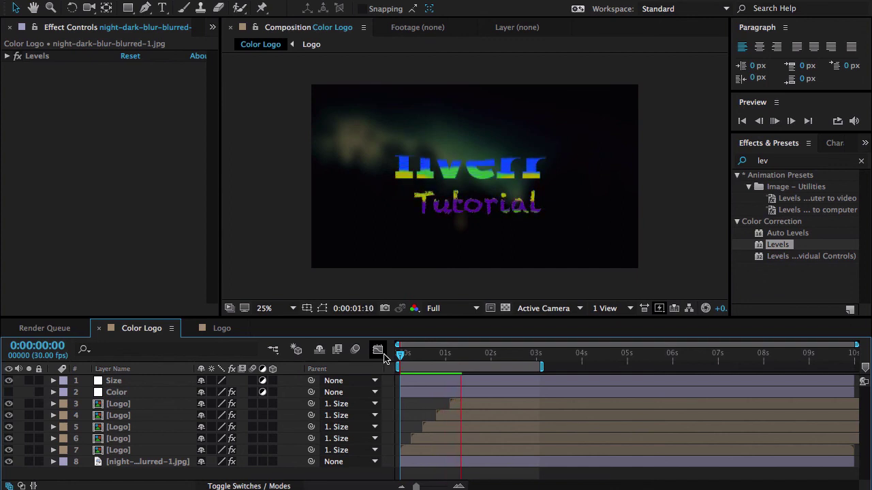
pyautogui.click(420, 358)
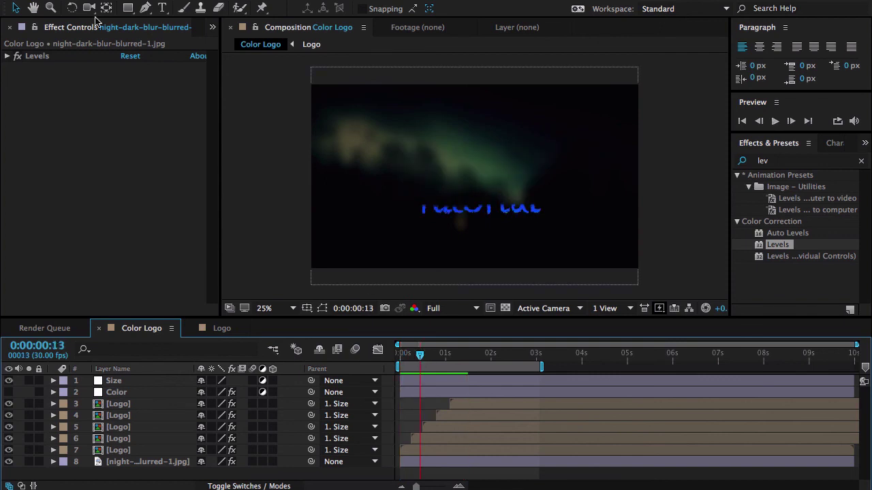
pyautogui.click(213, 32)
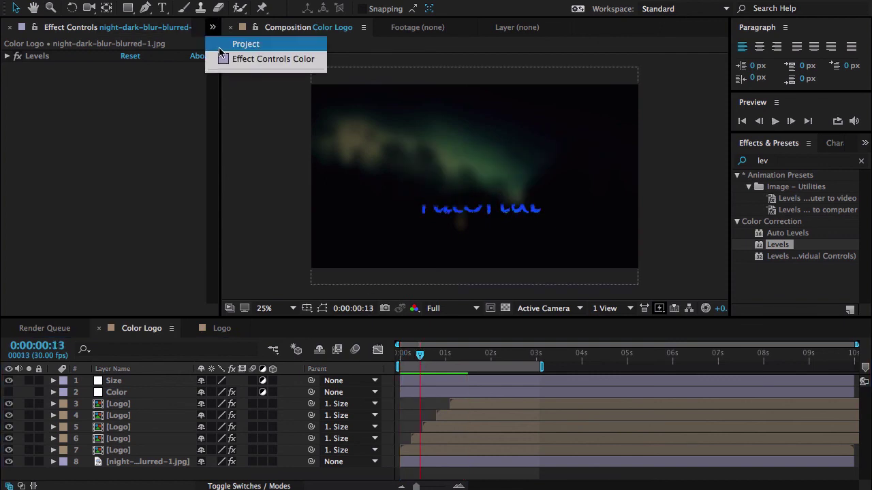
pyautogui.click(249, 43)
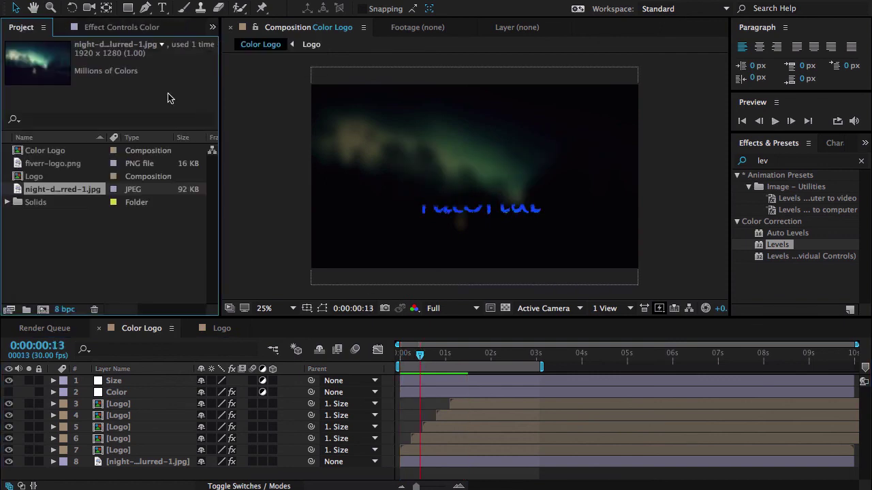
pyautogui.doubleClick(32, 177)
pyautogui.click(164, 427)
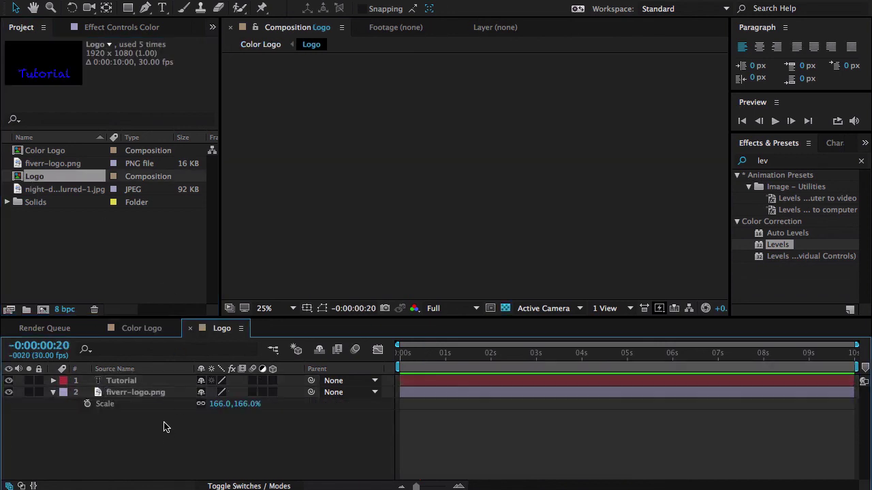
pyautogui.click(418, 356)
pyautogui.moveTo(145, 433); pyautogui.dragTo(144, 381)
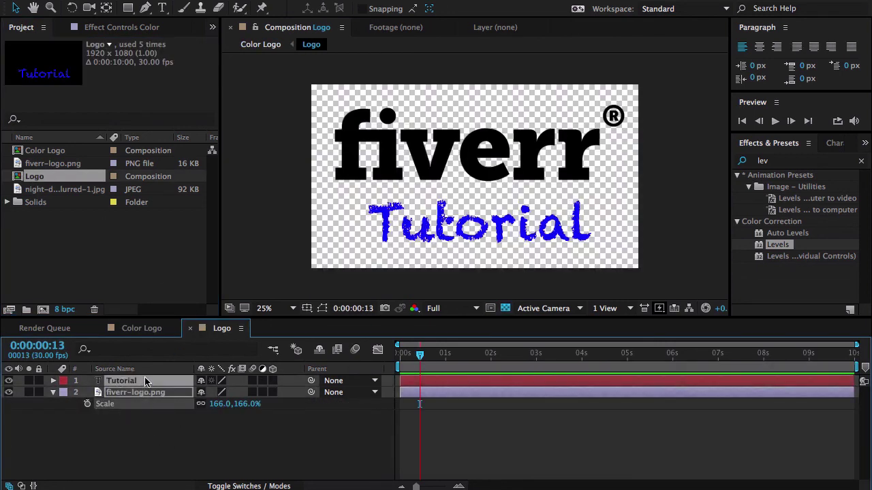
pyautogui.click(141, 328)
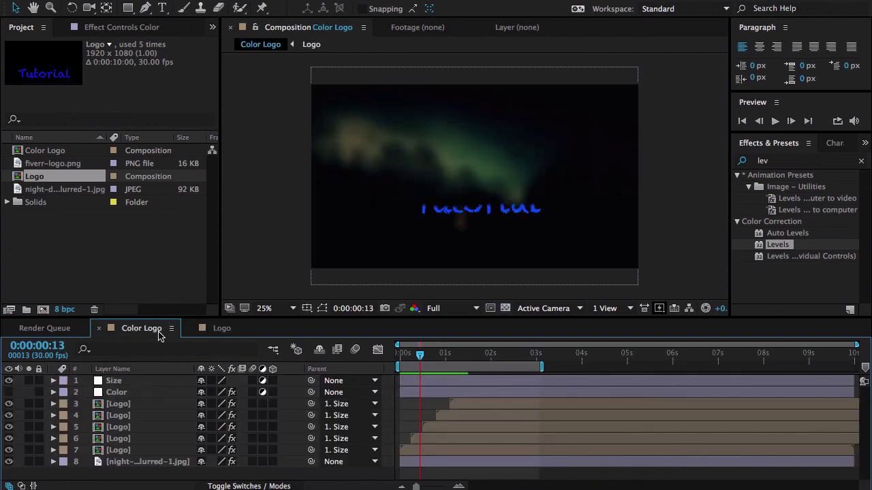
pyautogui.moveTo(441, 353); pyautogui.dragTo(479, 354)
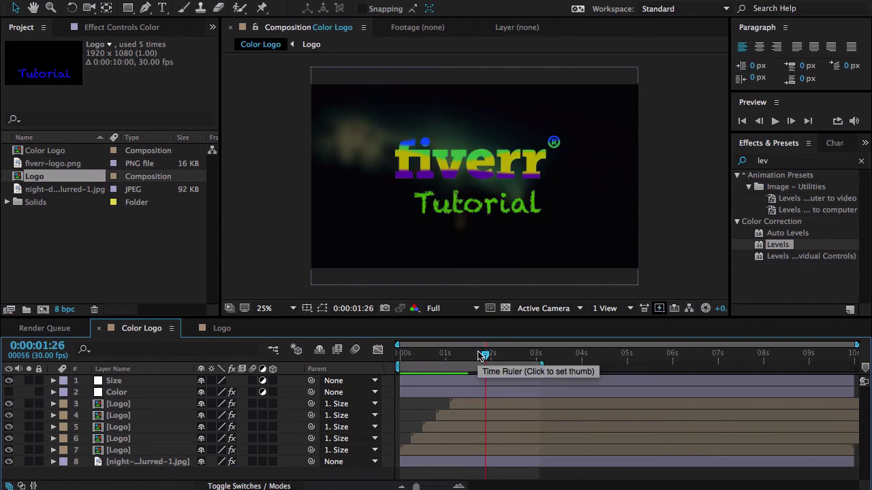